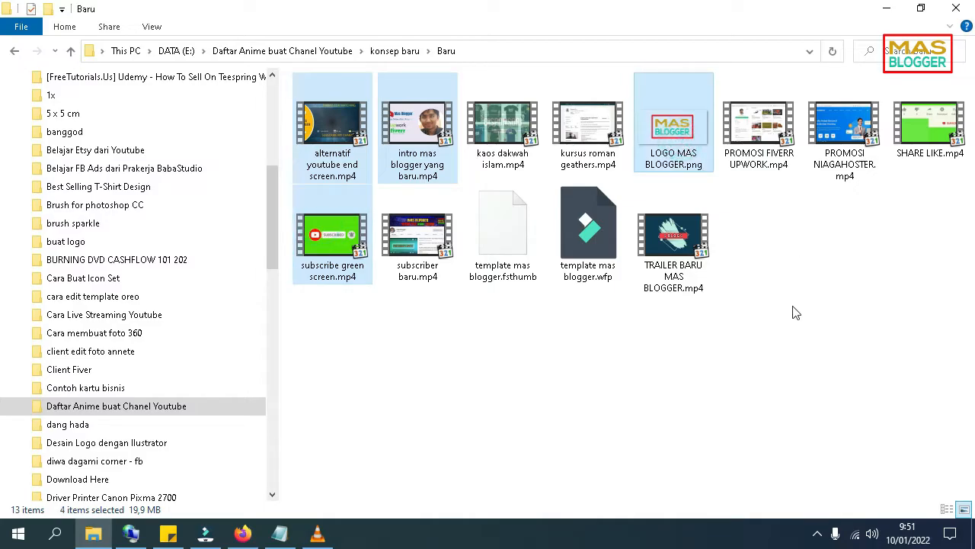
Add PROMOSI NIAGAHOSTER.mp4 to the selected files and import all five into the Filmora project's media folder.
{"action": "left_click", "coordinate": [840, 164], "text": "ctrl"}
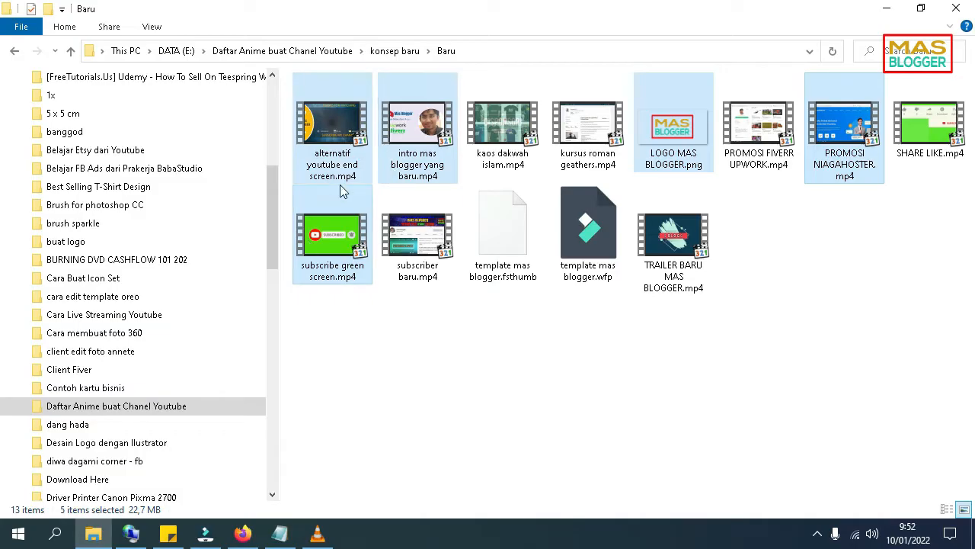
{"action": "left_click", "coordinate": [919, 13]}
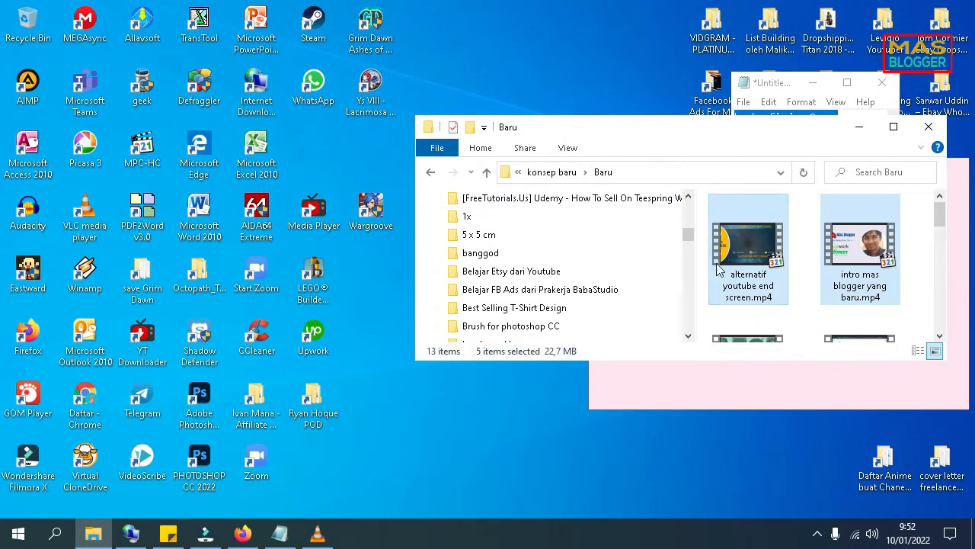
{"action": "left_click", "coordinate": [206, 537]}
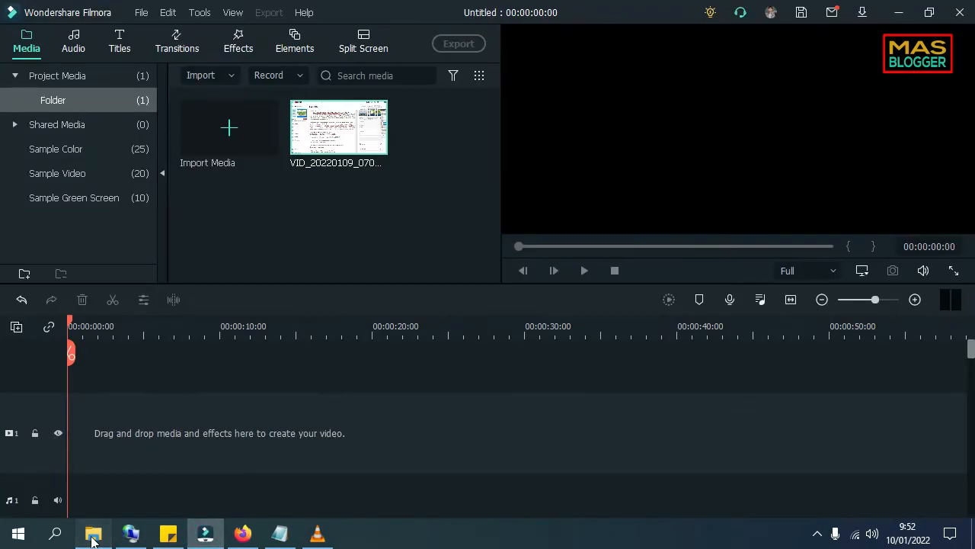
{"action": "left_click", "coordinate": [92, 538]}
{"action": "left_click_drag", "start_coordinate": [748, 247], "coordinate": [278, 241]}
{"action": "left_click", "coordinate": [858, 127]}
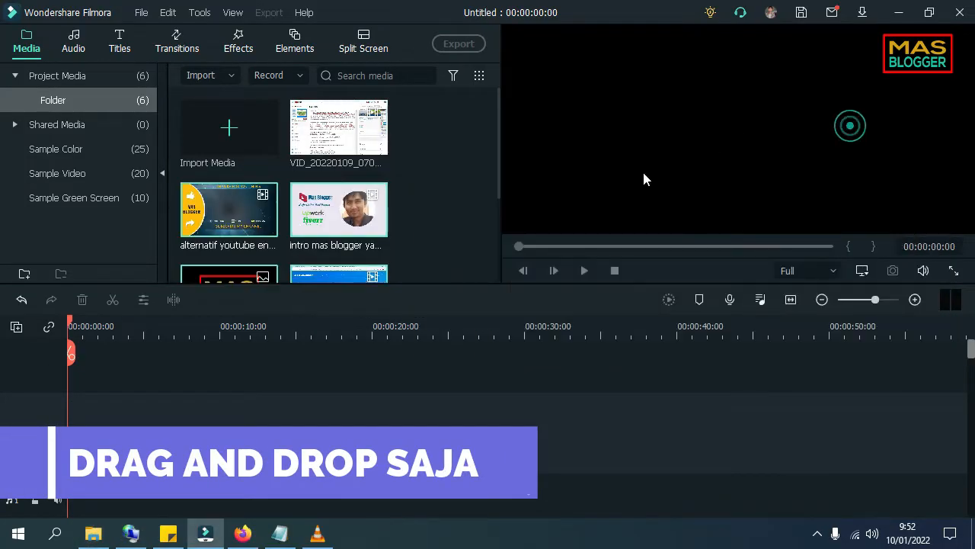
{"action": "left_click_drag", "start_coordinate": [499, 208], "coordinate": [504, 181]}
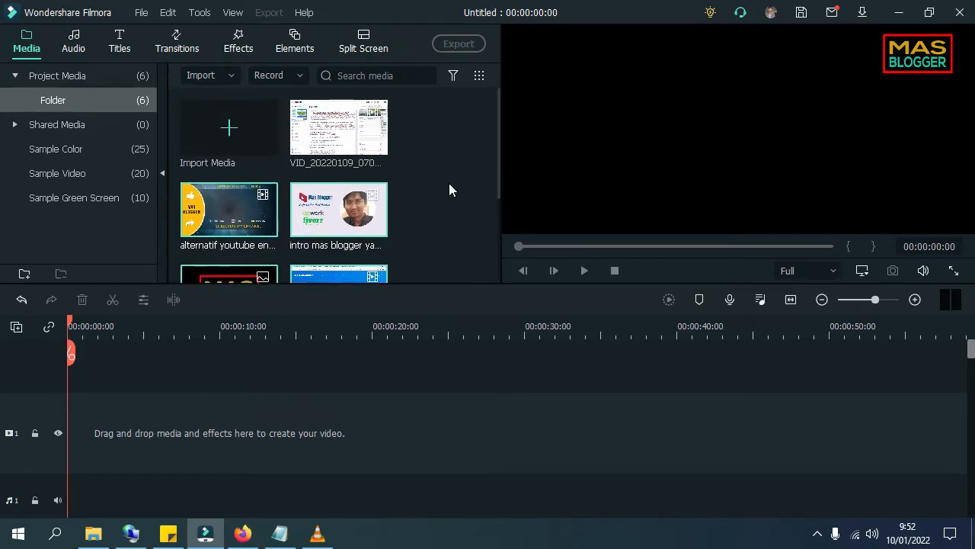
Place the VID_20220109_070630 recording on video track 1, matching the project settings to the media at 1280 x 720 23.97fps.
{"action": "left_click", "coordinate": [374, 144]}
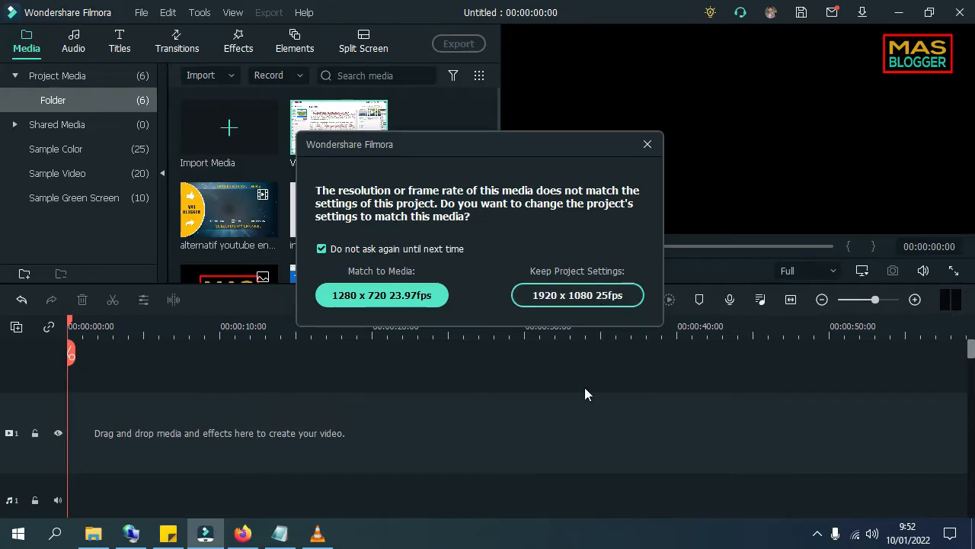
{"action": "left_click", "coordinate": [399, 297]}
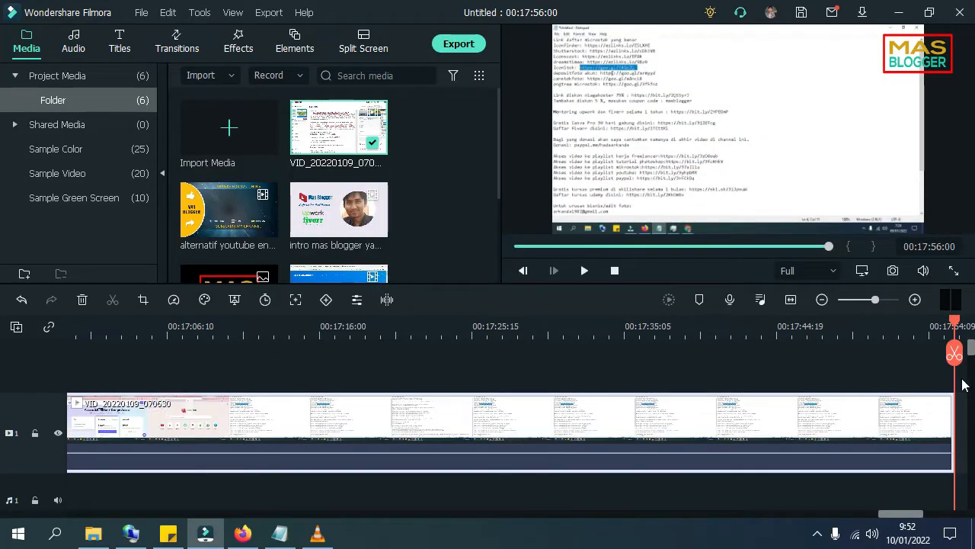
{"action": "left_click_drag", "start_coordinate": [957, 325], "coordinate": [1, 327]}
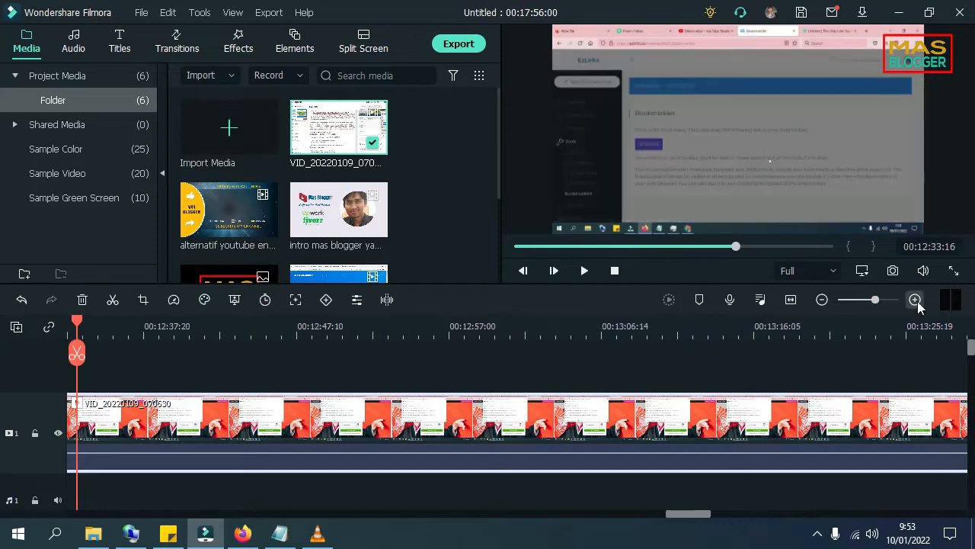
{"action": "left_click_drag", "start_coordinate": [735, 247], "coordinate": [447, 239]}
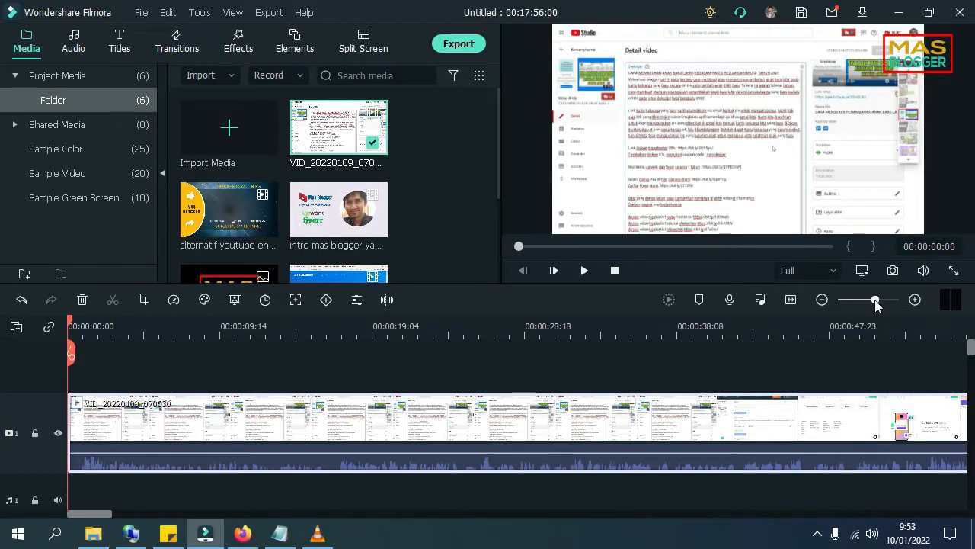
{"action": "left_click_drag", "start_coordinate": [875, 304], "coordinate": [857, 300]}
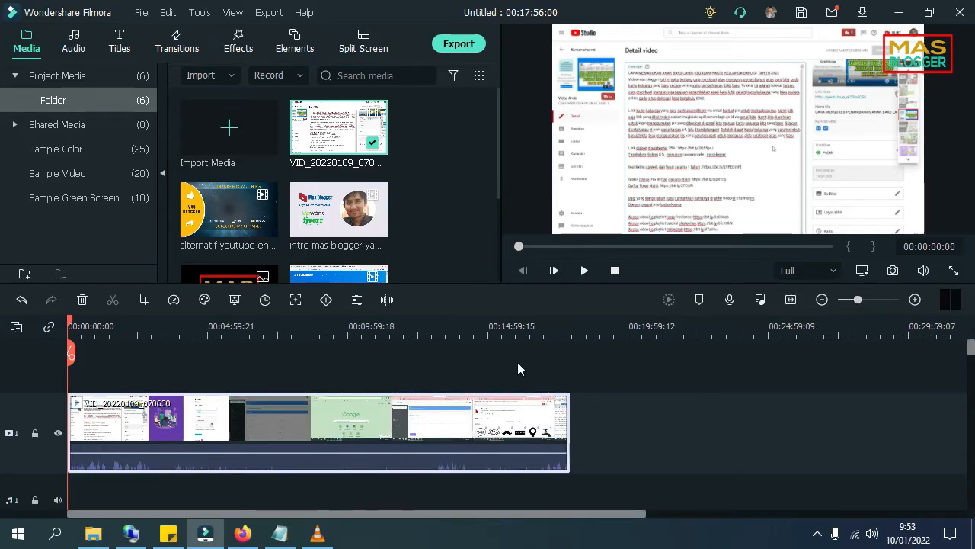
{"action": "left_click", "coordinate": [608, 514]}
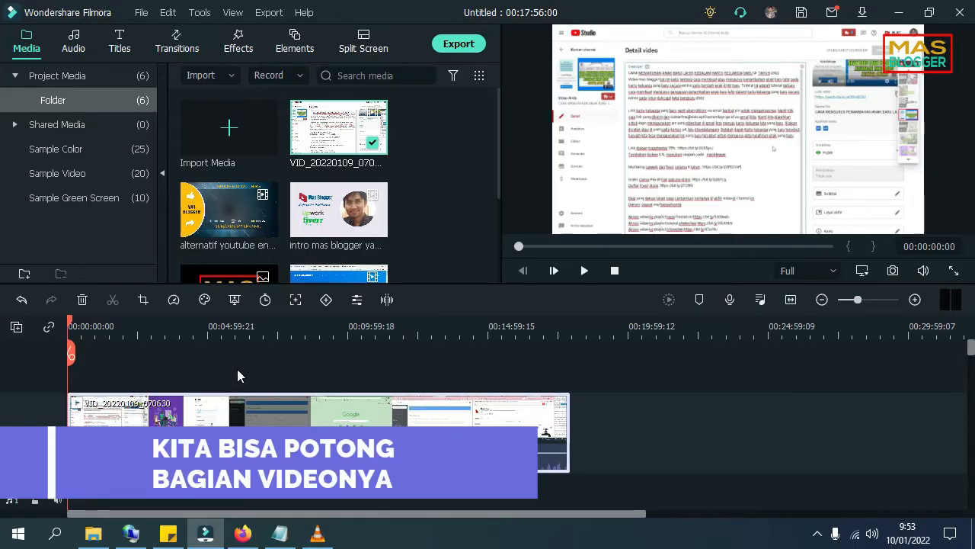
Split the recording at 00:00:42:09 and 00:01:37:18, and delete the segment between the cuts.
{"action": "left_click", "coordinate": [72, 325]}
{"action": "mouse_move", "coordinate": [72, 326]}
{"action": "left_mouse_down"}
{"action": "mouse_move", "coordinate": [97, 326]}
{"action": "mouse_move", "coordinate": [88, 326]}
{"action": "left_mouse_up"}
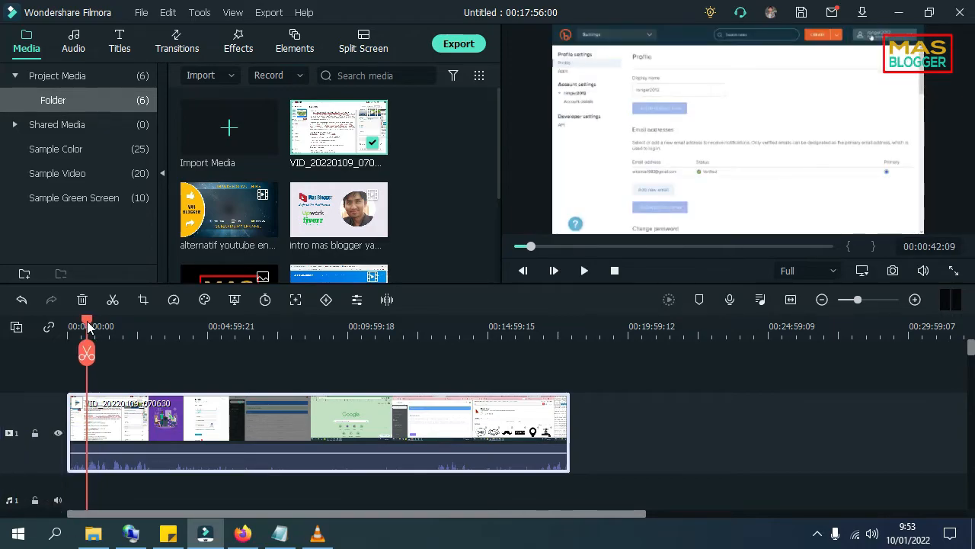
{"action": "left_click", "coordinate": [86, 352]}
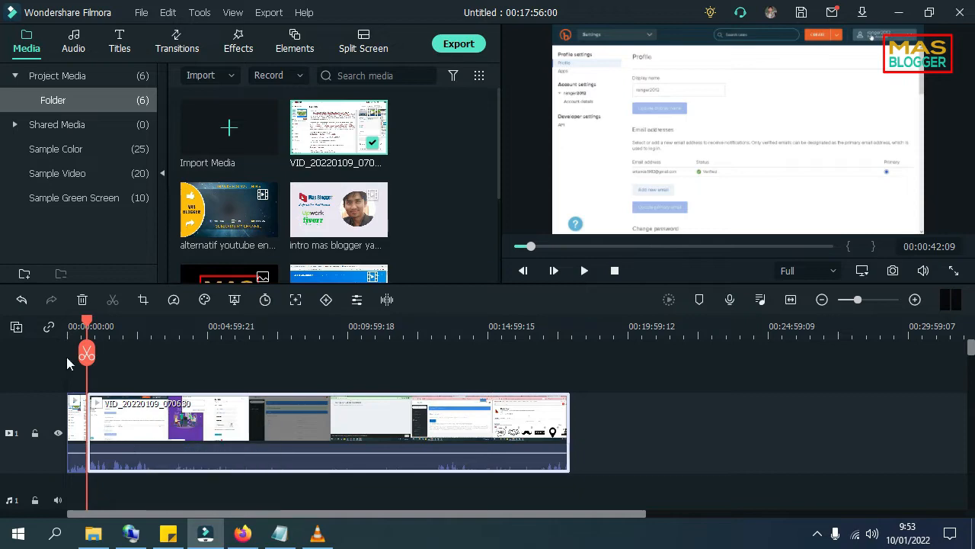
{"action": "left_click_drag", "start_coordinate": [86, 325], "coordinate": [113, 325]}
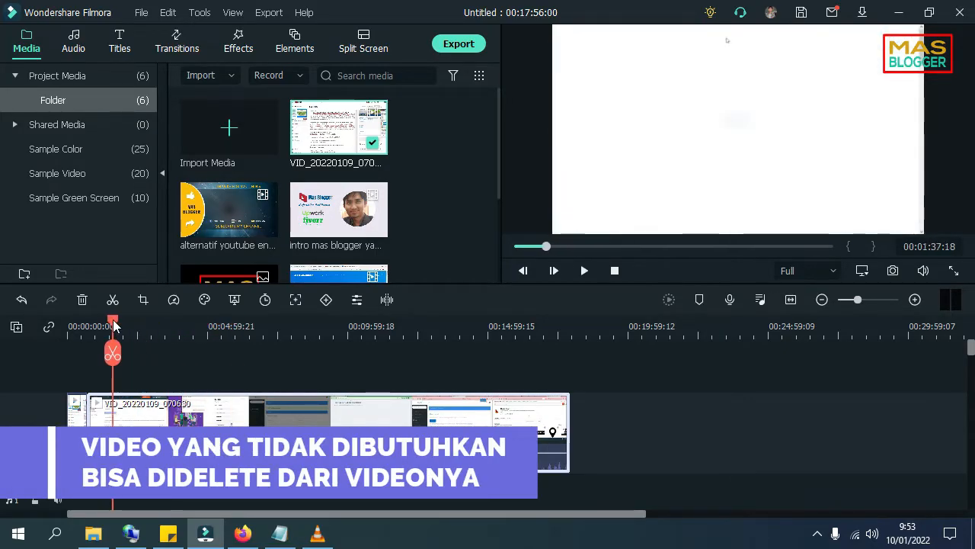
{"action": "left_click", "coordinate": [117, 352]}
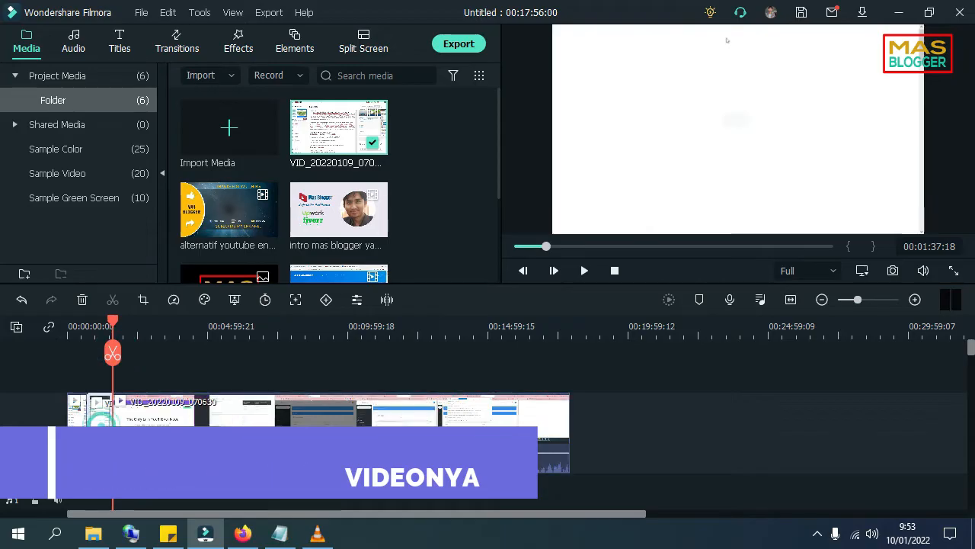
{"action": "key", "text": "Delete"}
Cut further unneeded sections out of the remaining part of the recording on video track 1.
{"action": "left_click_drag", "start_coordinate": [82, 327], "coordinate": [322, 319]}
{"action": "left_click", "coordinate": [212, 352]}
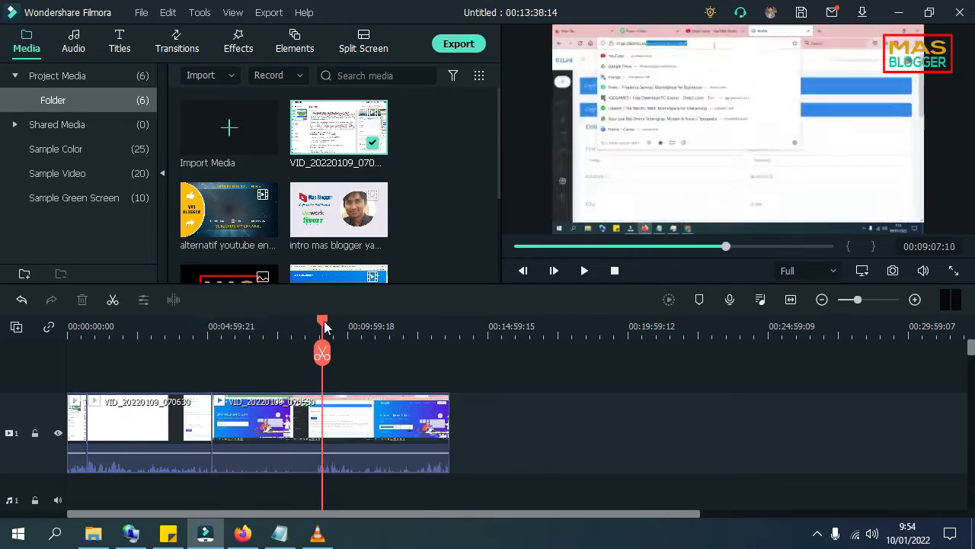
{"action": "left_click_drag", "start_coordinate": [322, 318], "coordinate": [318, 325]}
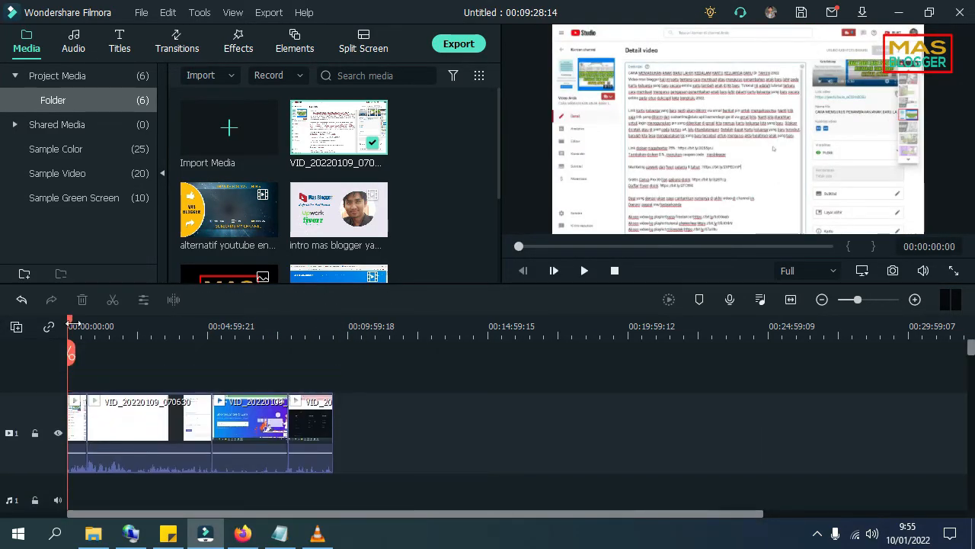
Browse the recommended title templates and examine their previews.
{"action": "left_click_drag", "start_coordinate": [69, 321], "coordinate": [87, 320]}
{"action": "left_click", "coordinate": [73, 41]}
{"action": "left_click", "coordinate": [119, 42]}
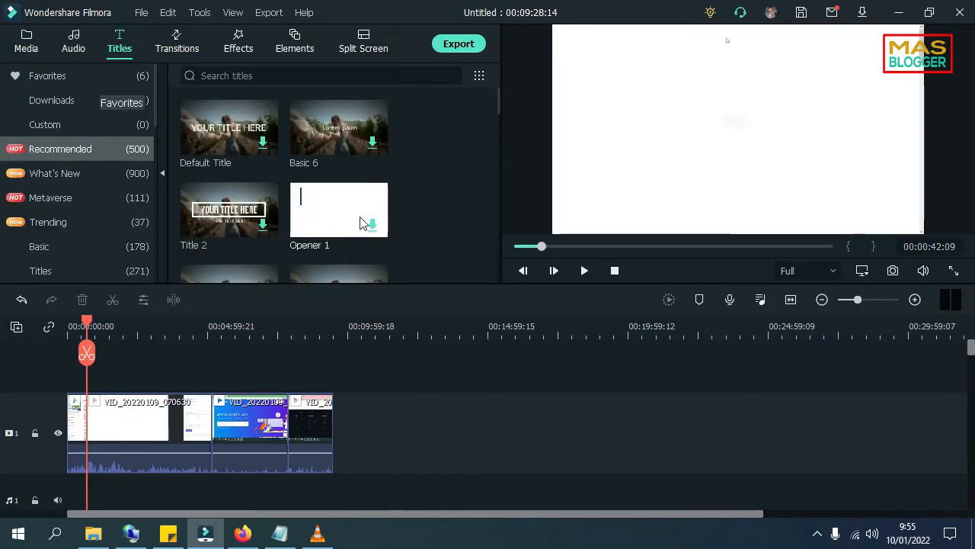
{"action": "scroll", "coordinate": [217, 196], "scroll_direction": "down", "scroll_amount": 5}
{"action": "scroll", "coordinate": [264, 206], "scroll_direction": "up", "scroll_amount": 5}
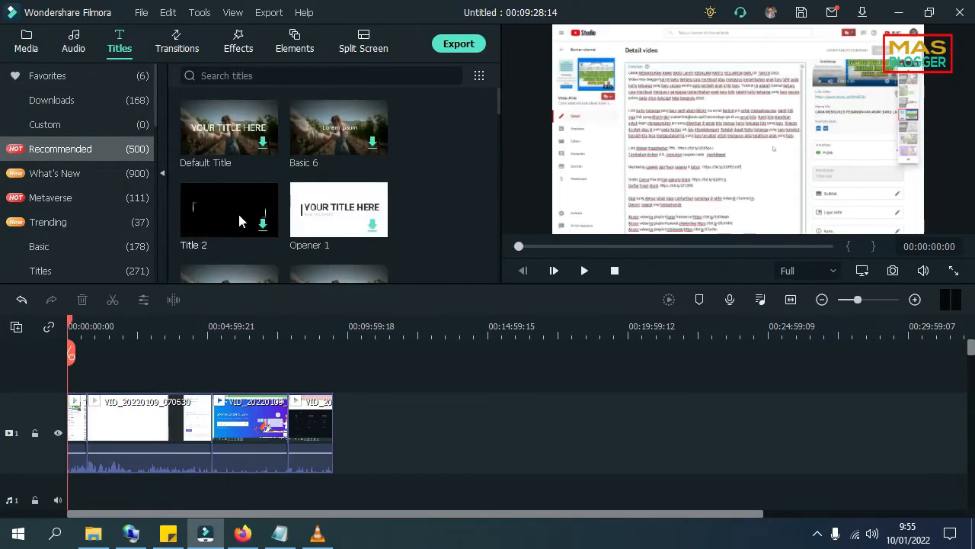
{"action": "scroll", "coordinate": [322, 178], "scroll_direction": "down", "scroll_amount": 5}
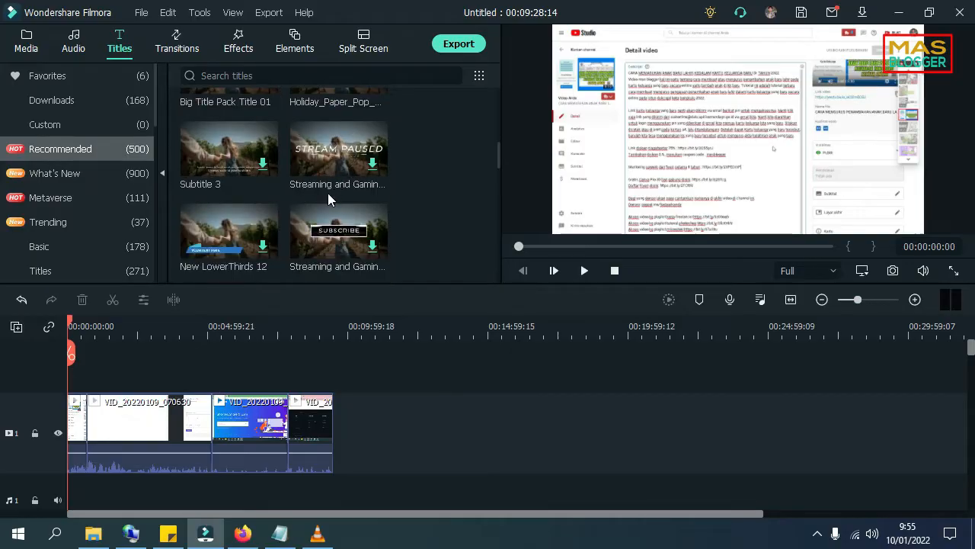
{"action": "scroll", "coordinate": [263, 220], "scroll_direction": "up", "scroll_amount": 3}
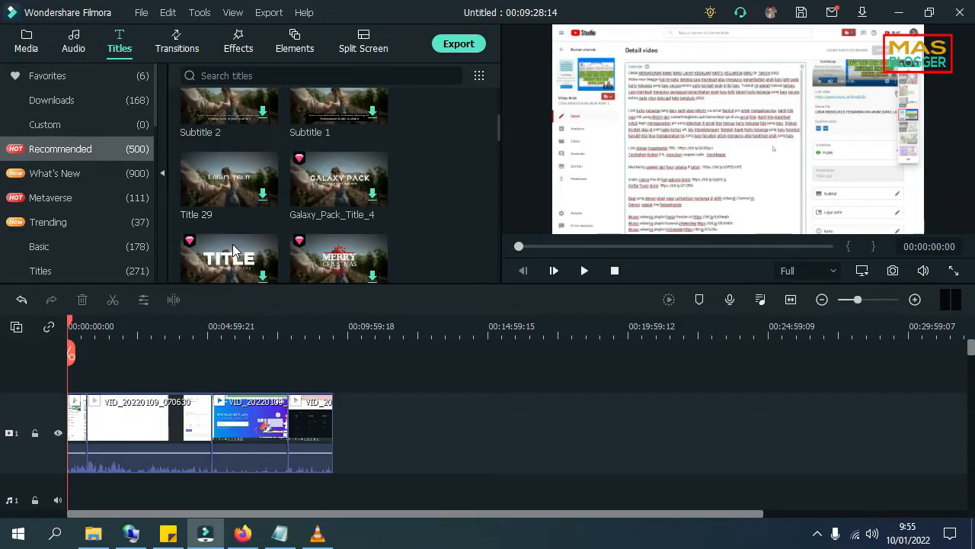
{"action": "scroll", "coordinate": [356, 240], "scroll_direction": "down", "scroll_amount": 3}
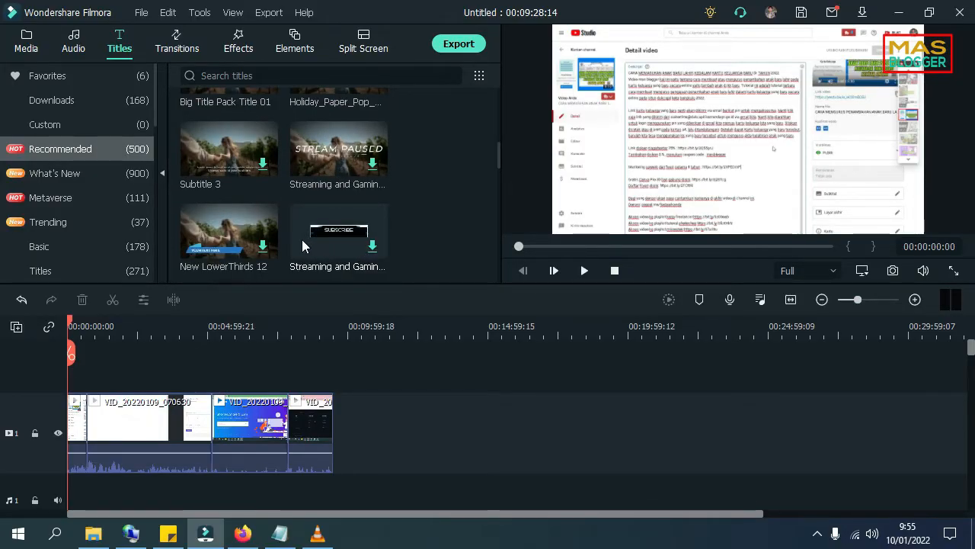
{"action": "scroll", "coordinate": [301, 239], "scroll_direction": "up", "scroll_amount": 3}
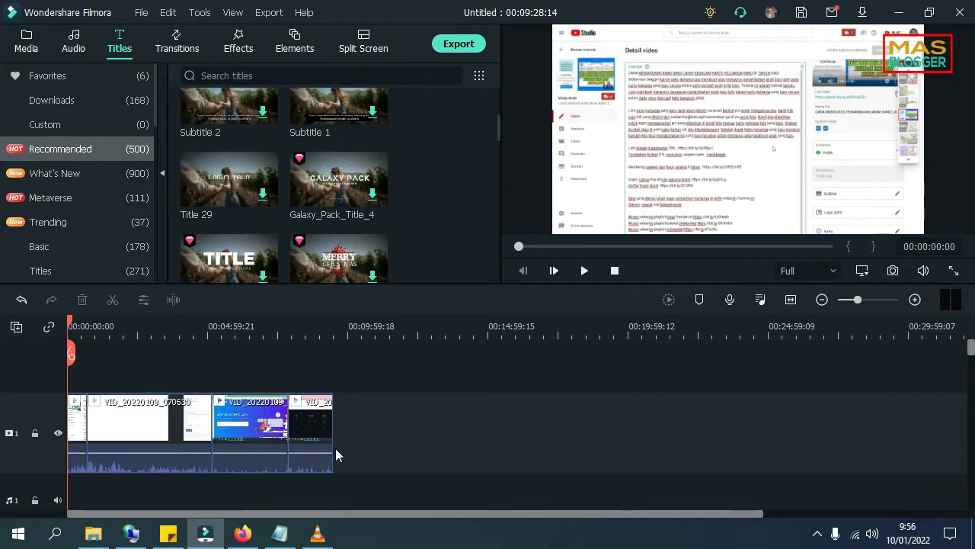
Delete all clips after the first one on video track 1, keeping only the opening segment.
{"action": "left_click_drag", "start_coordinate": [74, 329], "coordinate": [91, 327]}
{"action": "left_click_drag", "start_coordinate": [438, 483], "coordinate": [171, 393]}
{"action": "key", "text": "Delete"}
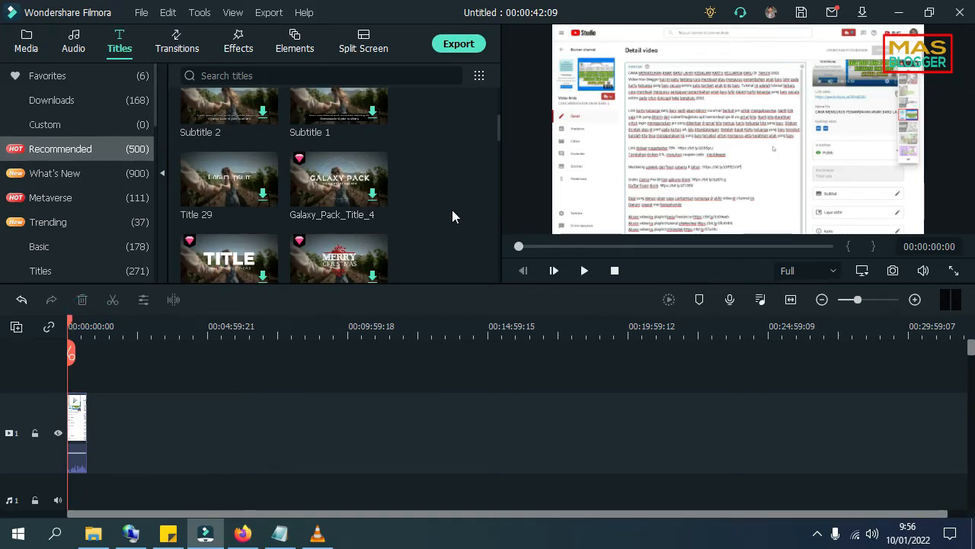
Download the New Title 9 template from the New Concept title category and place it at the start of video track 2.
{"action": "left_click_drag", "start_coordinate": [499, 131], "coordinate": [508, 278]}
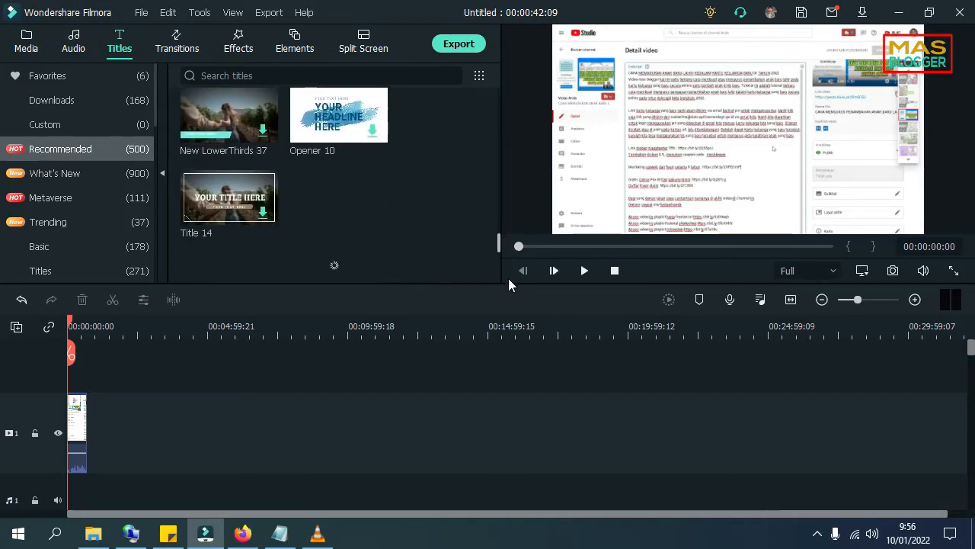
{"action": "scroll", "coordinate": [66, 173], "scroll_direction": "down", "scroll_amount": 1}
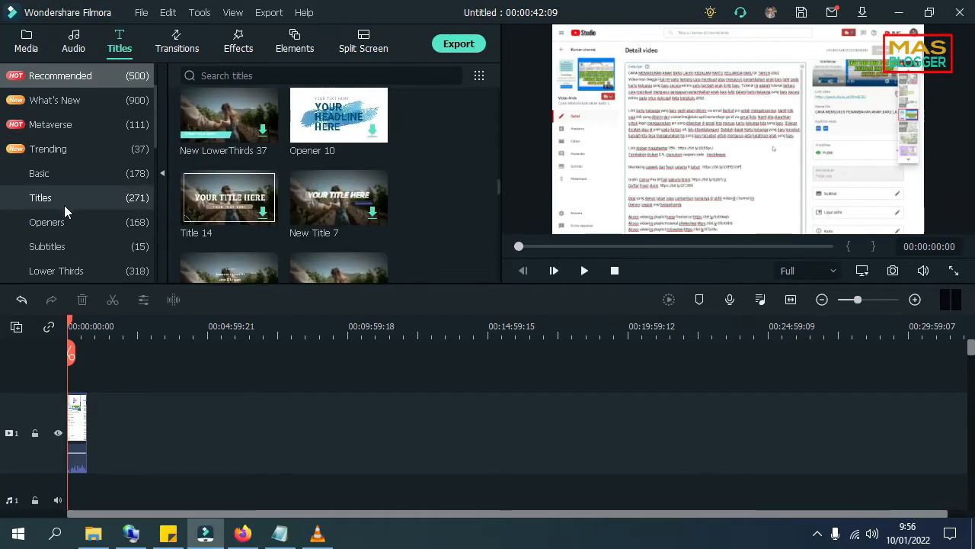
{"action": "left_click", "coordinate": [61, 217]}
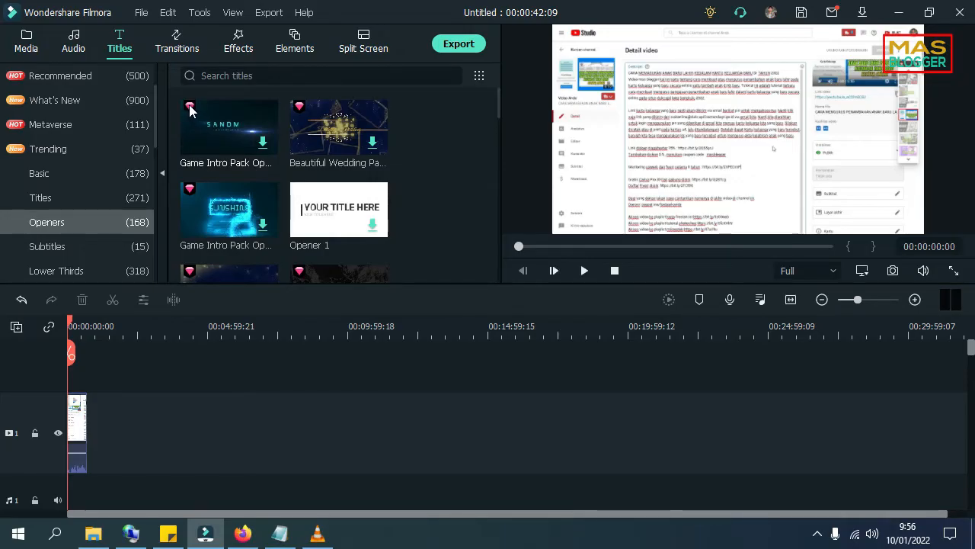
{"action": "left_click_drag", "start_coordinate": [499, 114], "coordinate": [499, 221]}
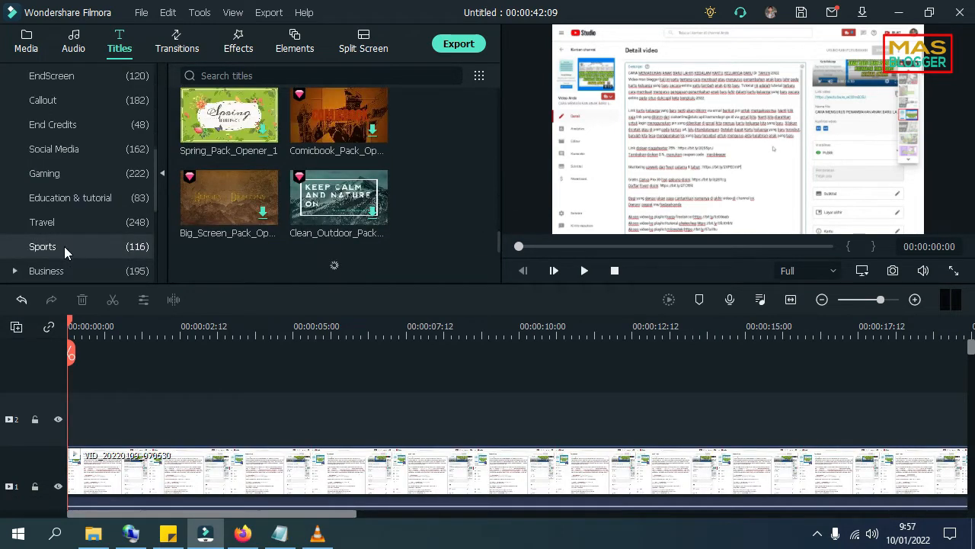
{"action": "scroll", "coordinate": [64, 247], "scroll_direction": "down", "scroll_amount": 5}
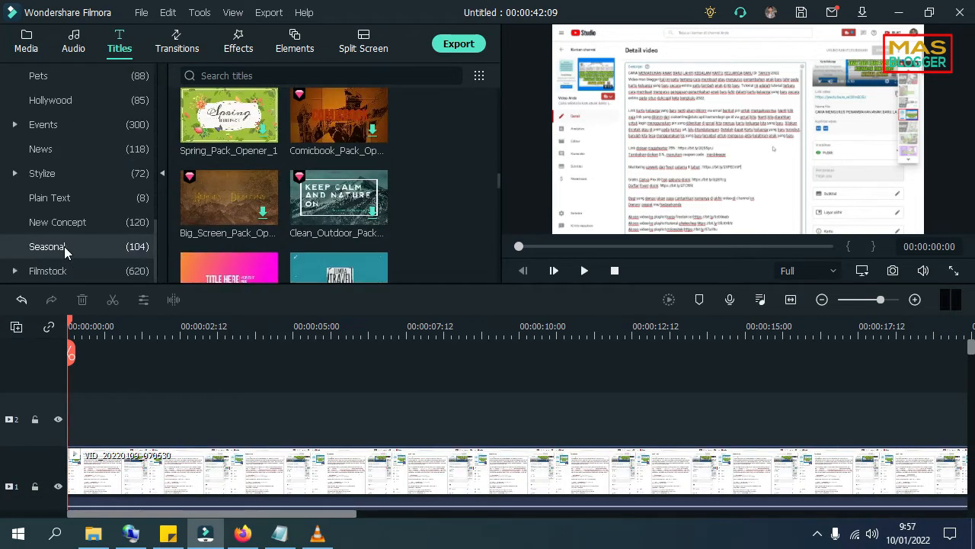
{"action": "left_click", "coordinate": [65, 223]}
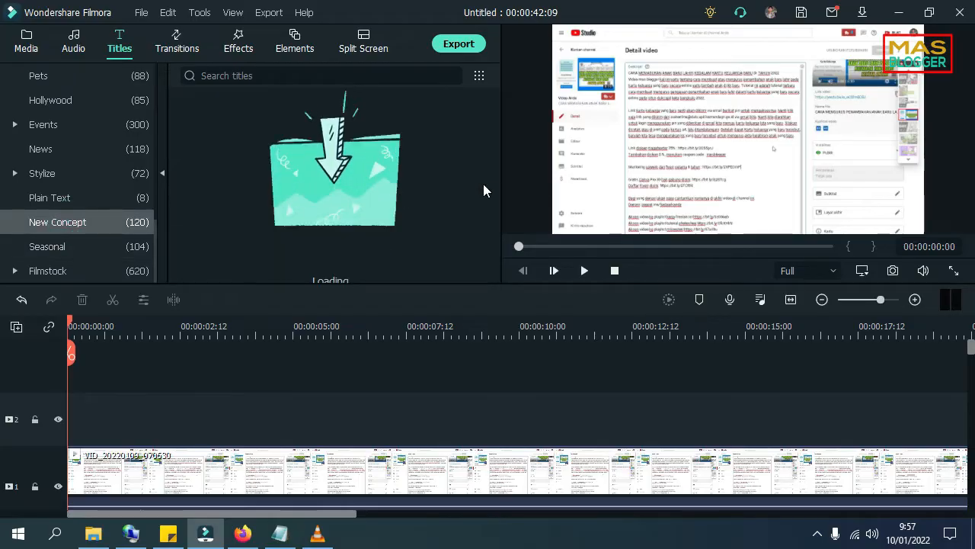
{"action": "left_click_drag", "start_coordinate": [498, 113], "coordinate": [499, 173]}
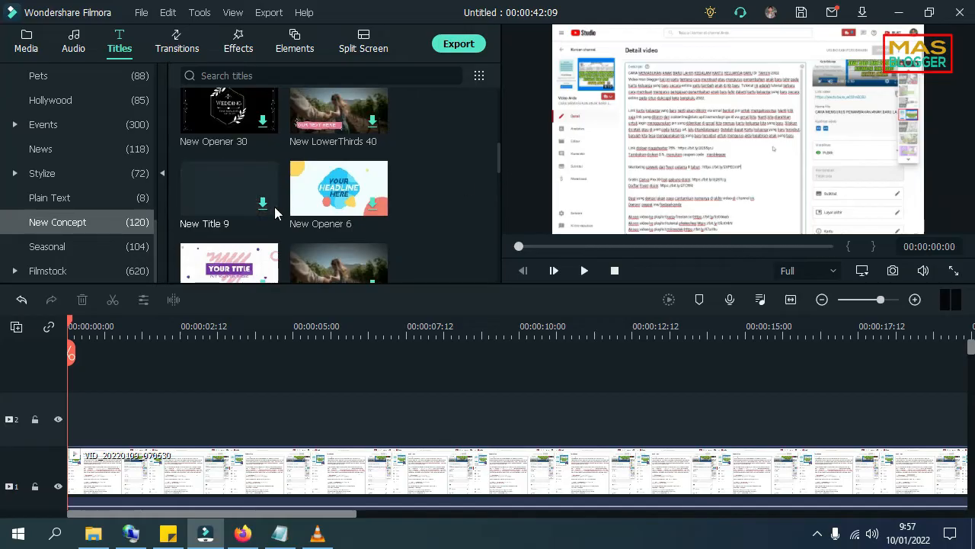
{"action": "left_click", "coordinate": [262, 204]}
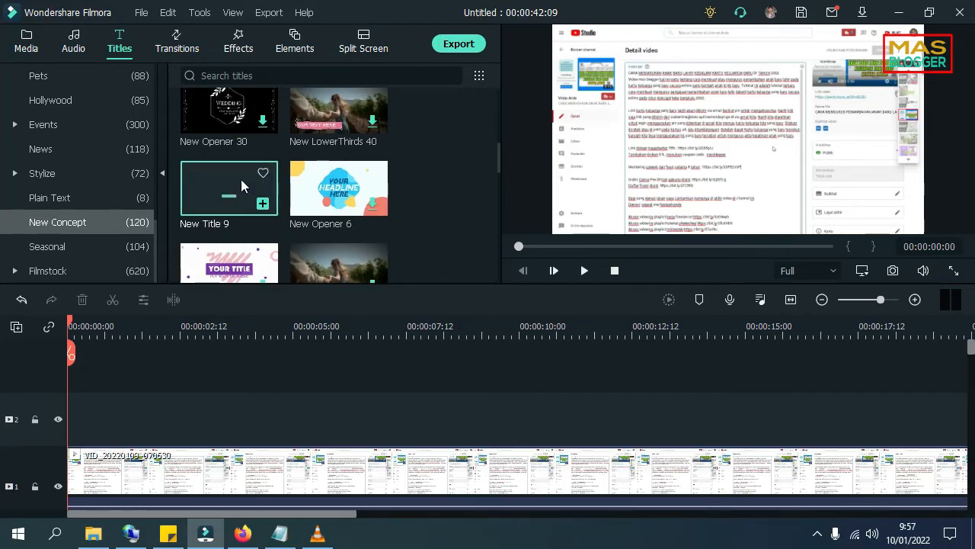
{"action": "left_click_drag", "start_coordinate": [238, 186], "coordinate": [102, 419]}
Preview the New Title 9 clip, check its text settings, and delete the clip from video track 2.
{"action": "left_click_drag", "start_coordinate": [71, 324], "coordinate": [121, 324]}
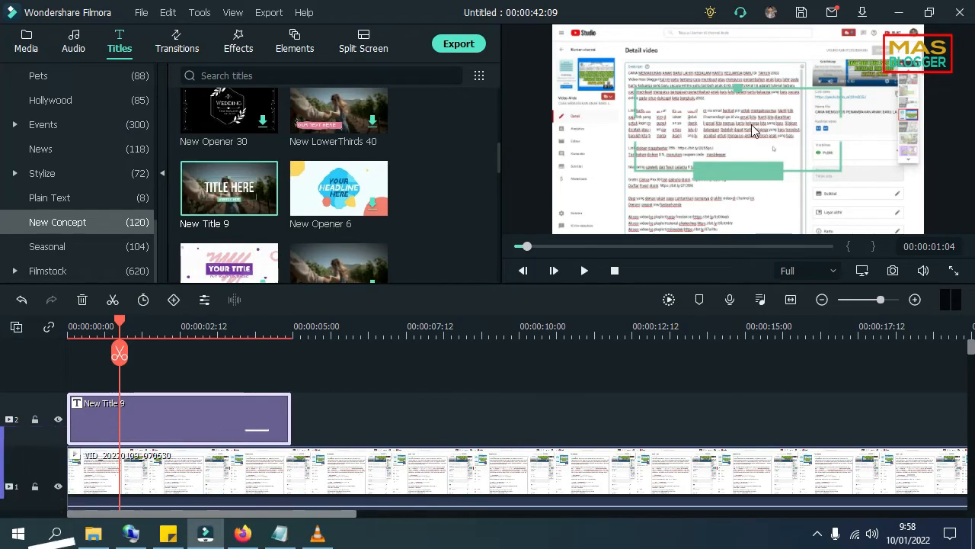
{"action": "left_click", "coordinate": [213, 423]}
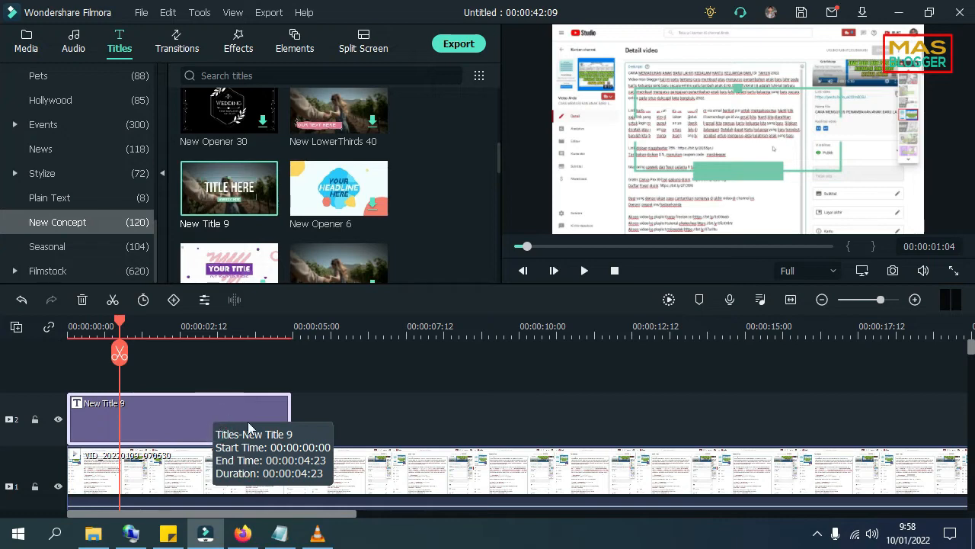
{"action": "double_click", "coordinate": [146, 408]}
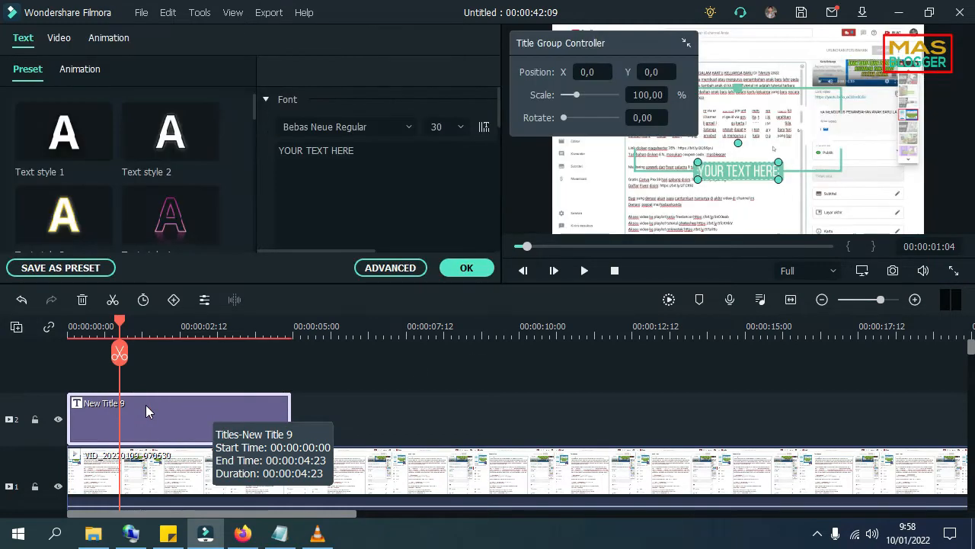
{"action": "left_click", "coordinate": [461, 268]}
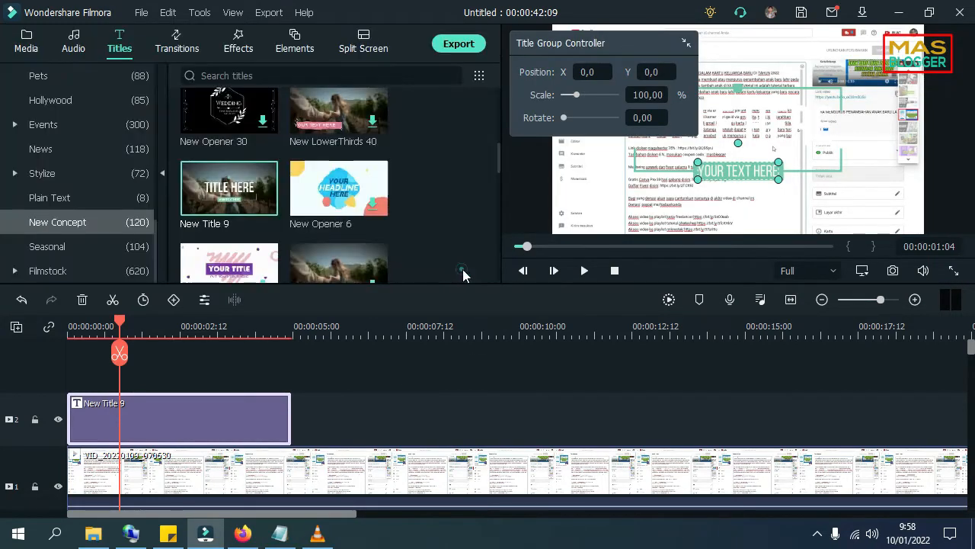
{"action": "key", "text": "Delete"}
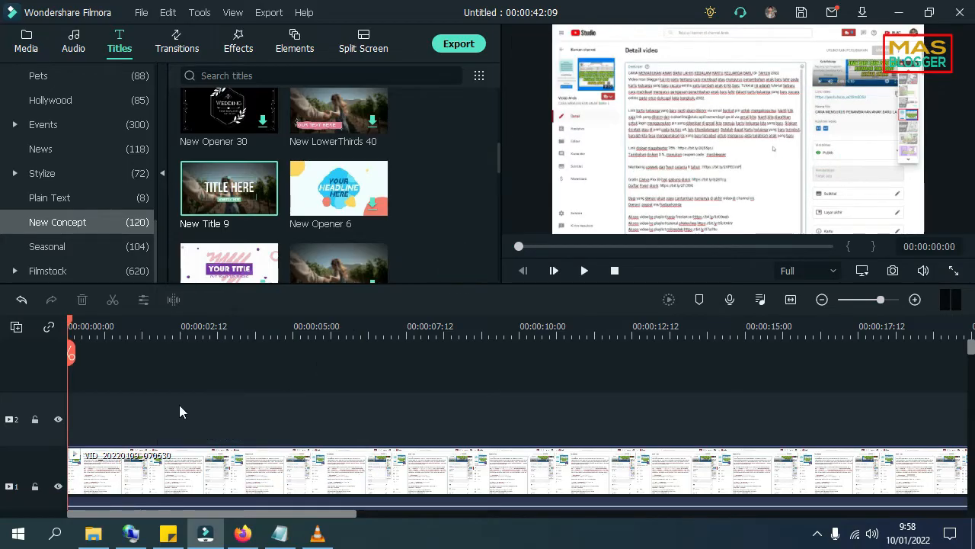
Insert the New Opener 6 title at the start of video track 1, ahead of the recording, and play it.
{"action": "scroll", "coordinate": [191, 393], "scroll_direction": "down", "scroll_amount": 1}
{"action": "scroll", "coordinate": [248, 223], "scroll_direction": "down", "scroll_amount": 4}
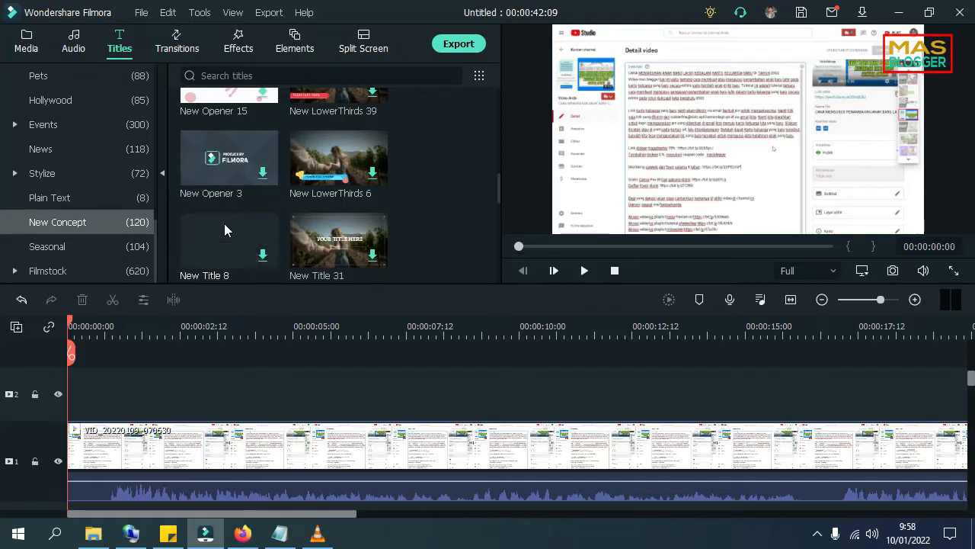
{"action": "scroll", "coordinate": [224, 228], "scroll_direction": "up", "scroll_amount": 3}
{"action": "left_click_drag", "start_coordinate": [343, 204], "coordinate": [162, 474]}
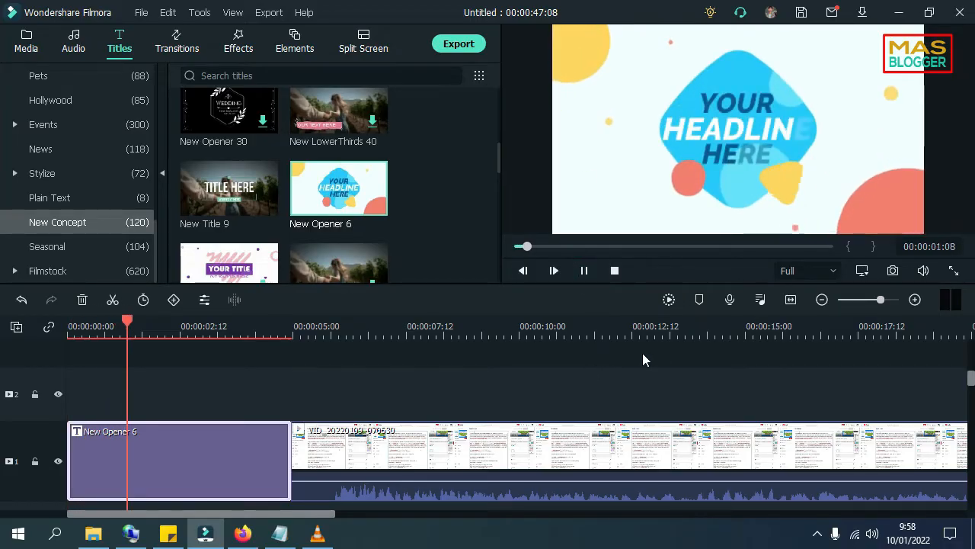
{"action": "key", "text": "space"}
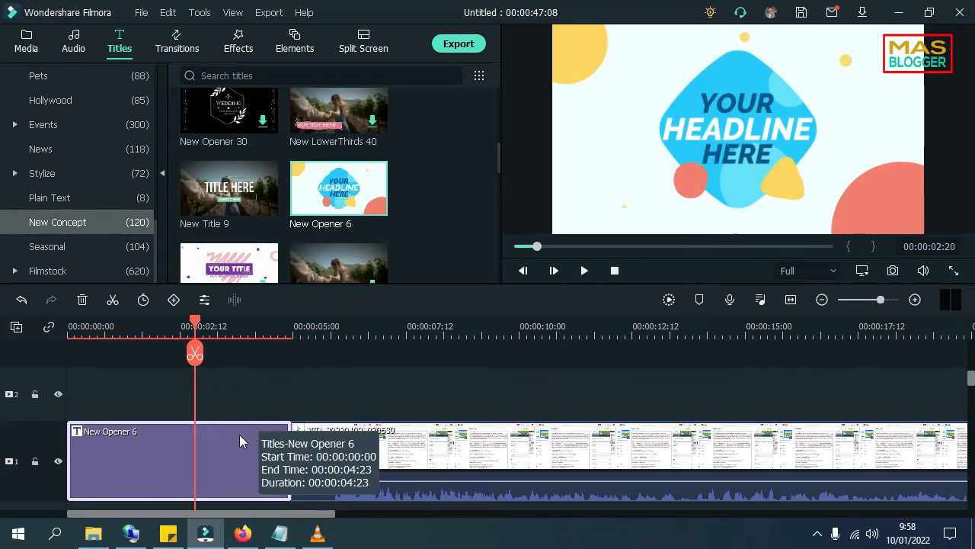
Move the New Opener 6 title to video track 2 and close the gap before the recording on track 1.
{"action": "left_click_drag", "start_coordinate": [239, 430], "coordinate": [174, 385]}
{"action": "left_click", "coordinate": [151, 456]}
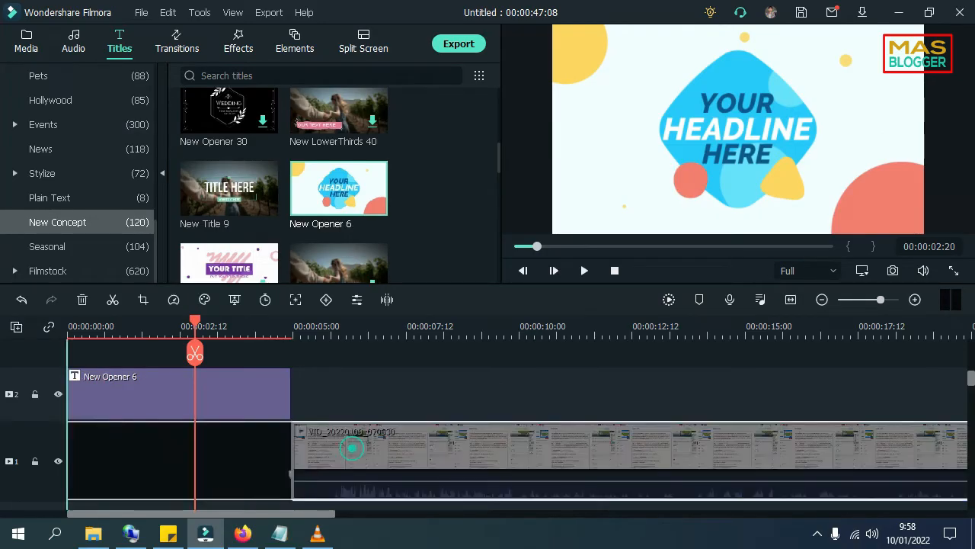
{"action": "key", "text": "Delete"}
{"action": "left_click_drag", "start_coordinate": [199, 326], "coordinate": [28, 331]}
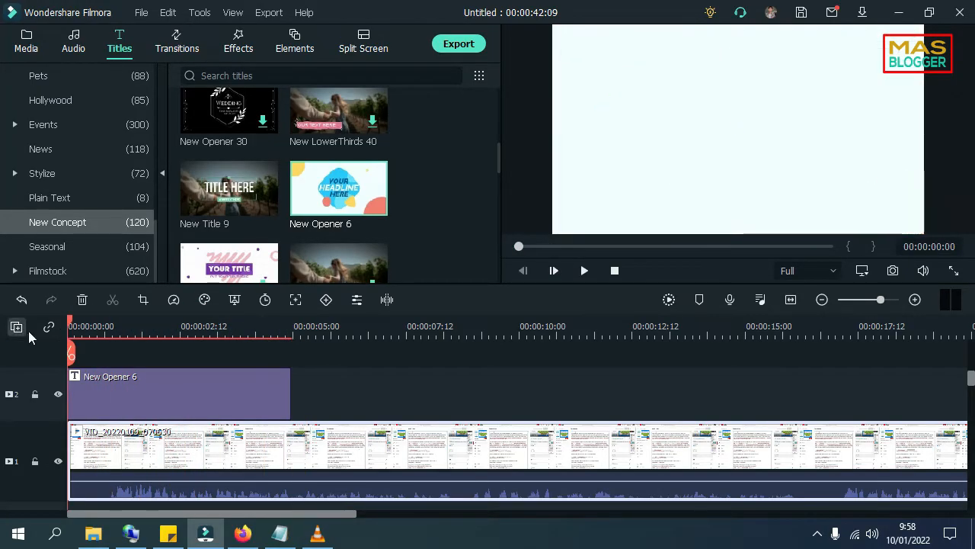
Replace the New Opener 6 title on video track 2 with New Title 9, starting at 00:00:00:00.
{"action": "left_click", "coordinate": [232, 388]}
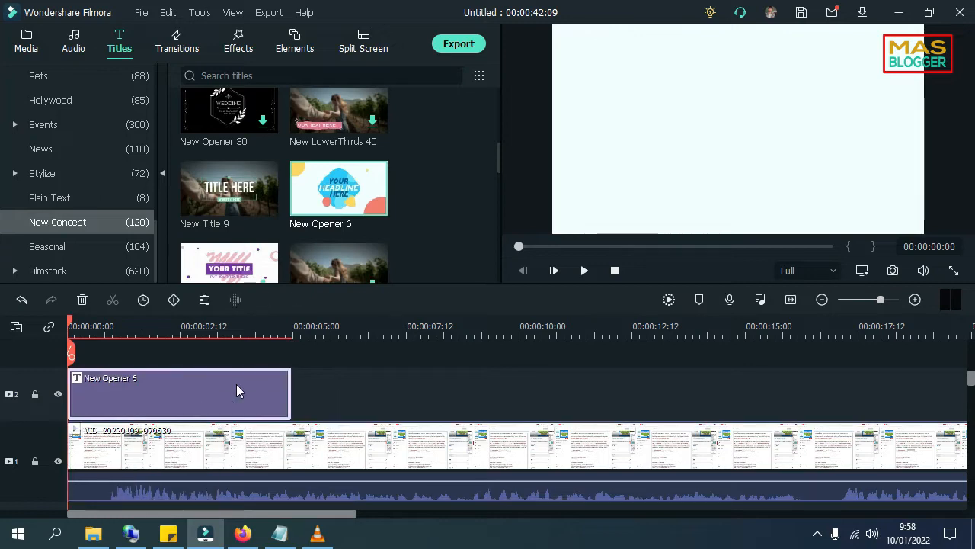
{"action": "key", "text": "Delete"}
{"action": "left_click_drag", "start_coordinate": [224, 183], "coordinate": [67, 406]}
{"action": "left_click_drag", "start_coordinate": [355, 364], "coordinate": [357, 363]}
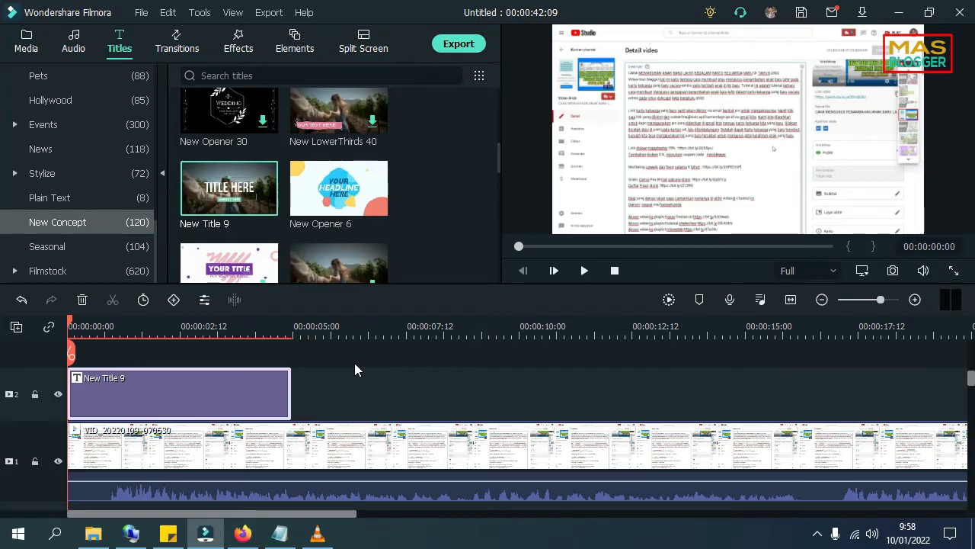
Replace the YOUR TEXT HERE line of the New Title 9 clip with "CARA EDIT DI FILLMORA".
{"action": "double_click", "coordinate": [181, 390]}
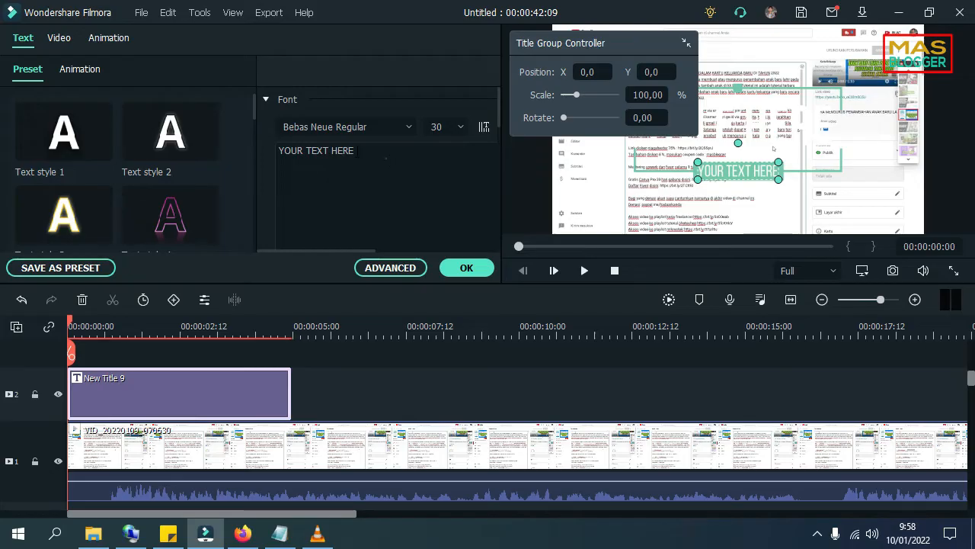
{"action": "triple_click", "coordinate": [385, 157]}
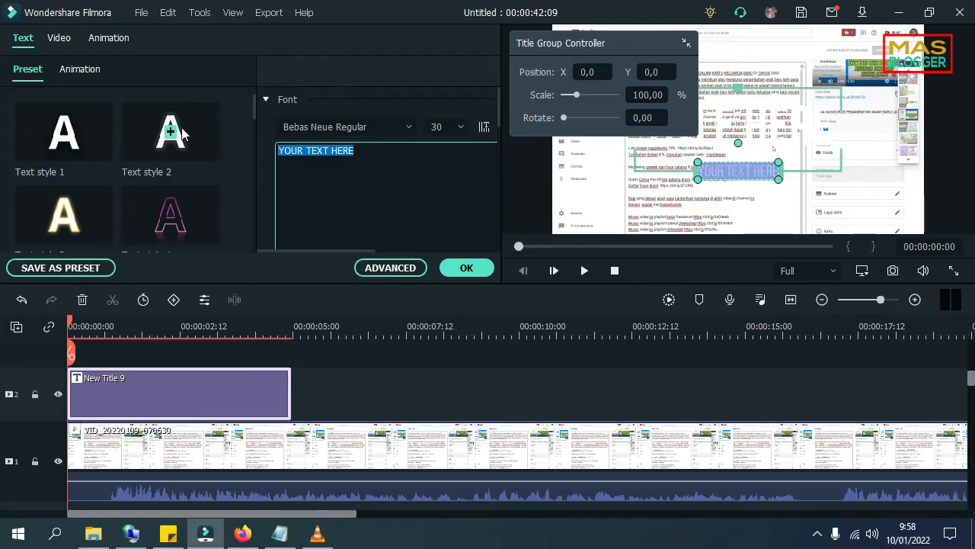
{"action": "type", "text": "cara"}
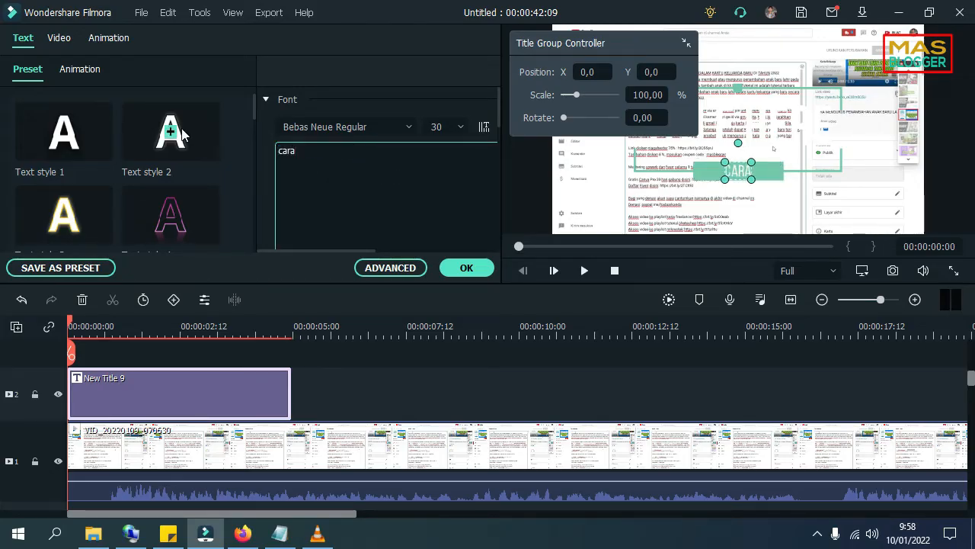
{"action": "key", "text": "BackSpace"}
{"action": "key", "text": "BackSpace"}
{"action": "key", "text": "BackSpace"}
{"action": "key", "text": "BackSpace"}
{"action": "type", "text": "CARA EDIT"}
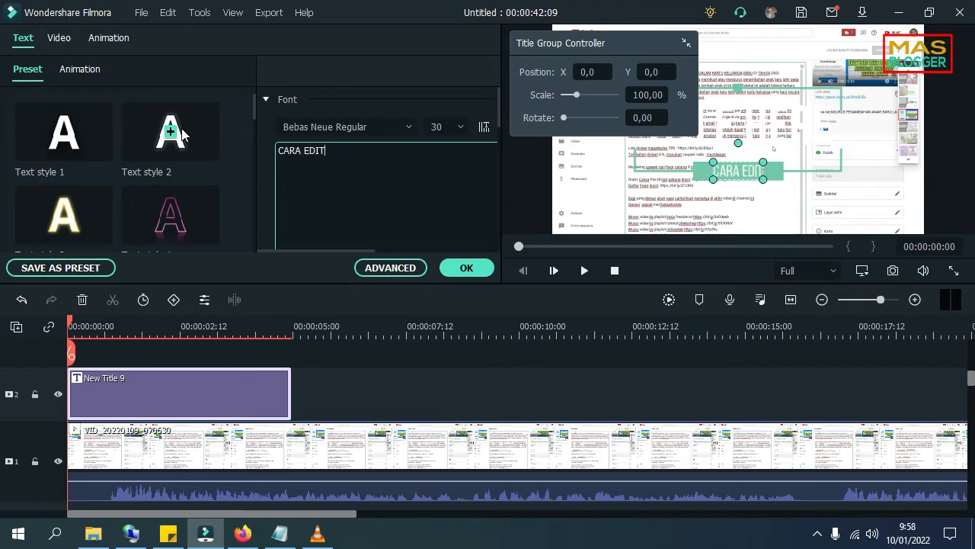
{"action": "type", "text": " DI FILLMORA"}
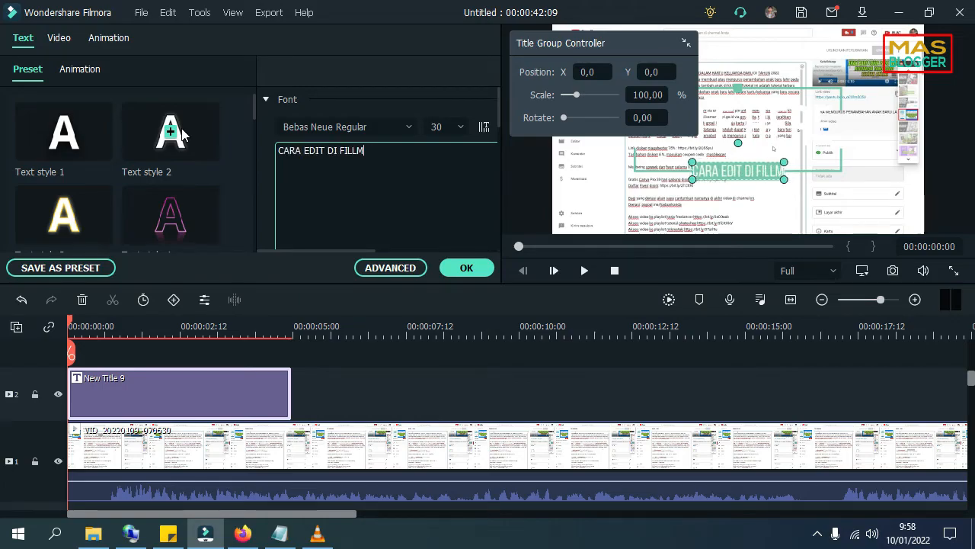
Apply Text style 4 to the CARA EDIT DI FILLMORA text and set its font size to 56.
{"action": "triple_click", "coordinate": [428, 152]}
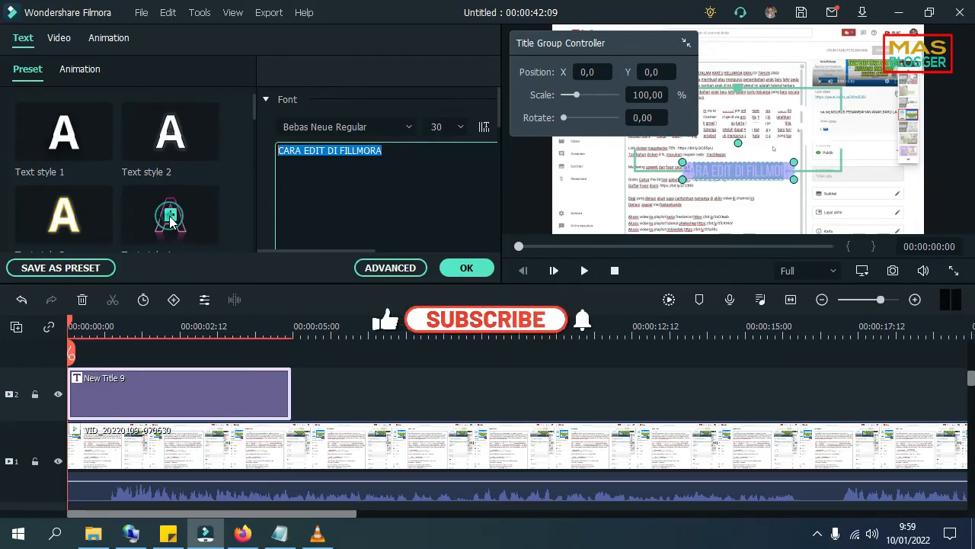
{"action": "scroll", "coordinate": [171, 220], "scroll_direction": "down", "scroll_amount": 1}
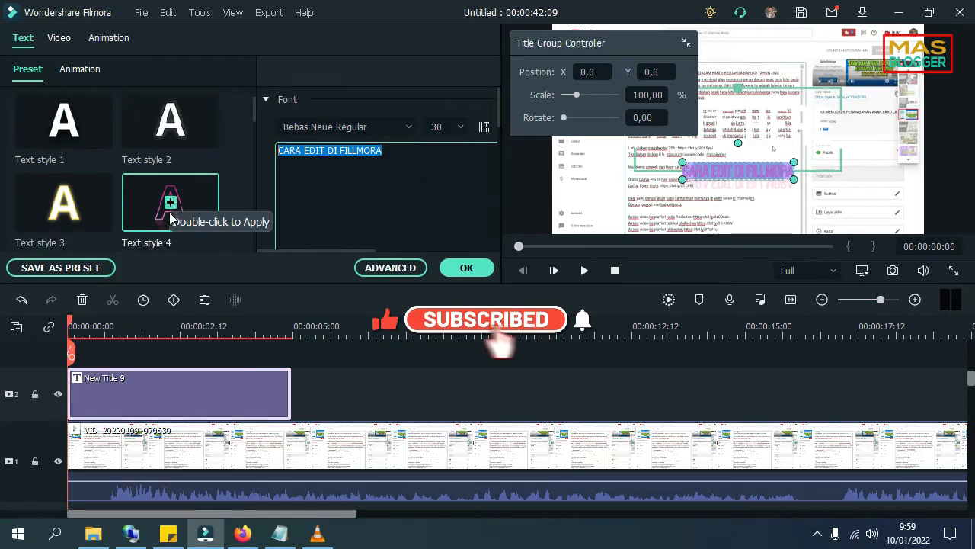
{"action": "left_click", "coordinate": [459, 127]}
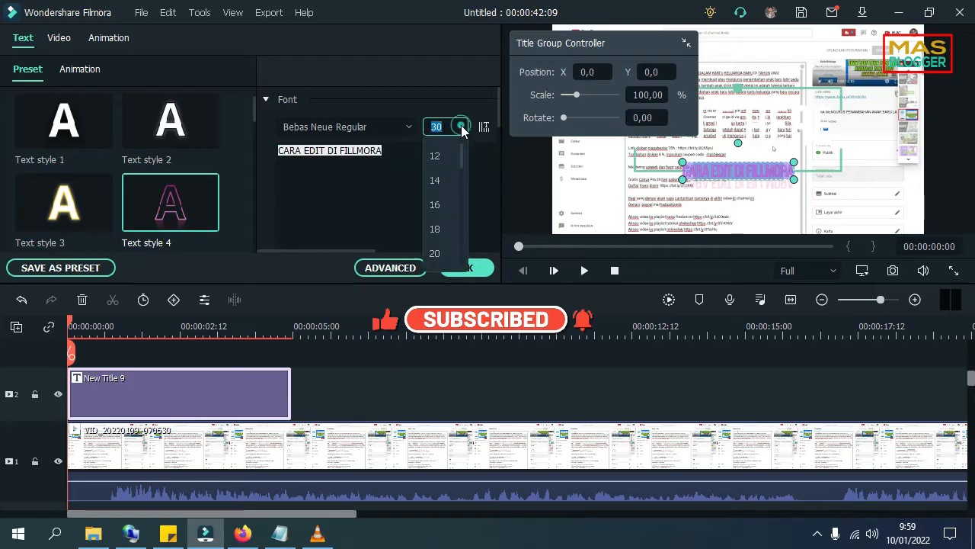
{"action": "left_click", "coordinate": [435, 252]}
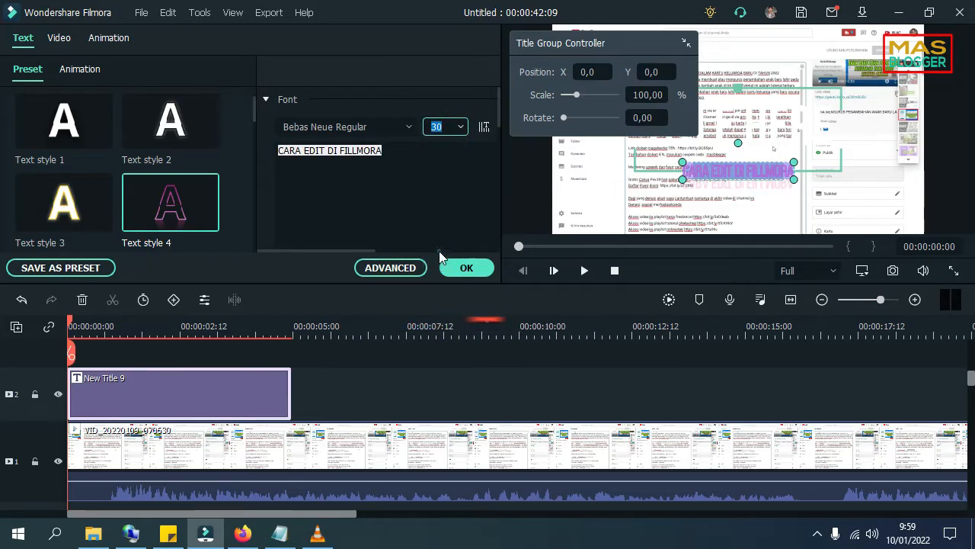
{"action": "left_click", "coordinate": [458, 128]}
{"action": "scroll", "coordinate": [442, 199], "scroll_direction": "down", "scroll_amount": 5}
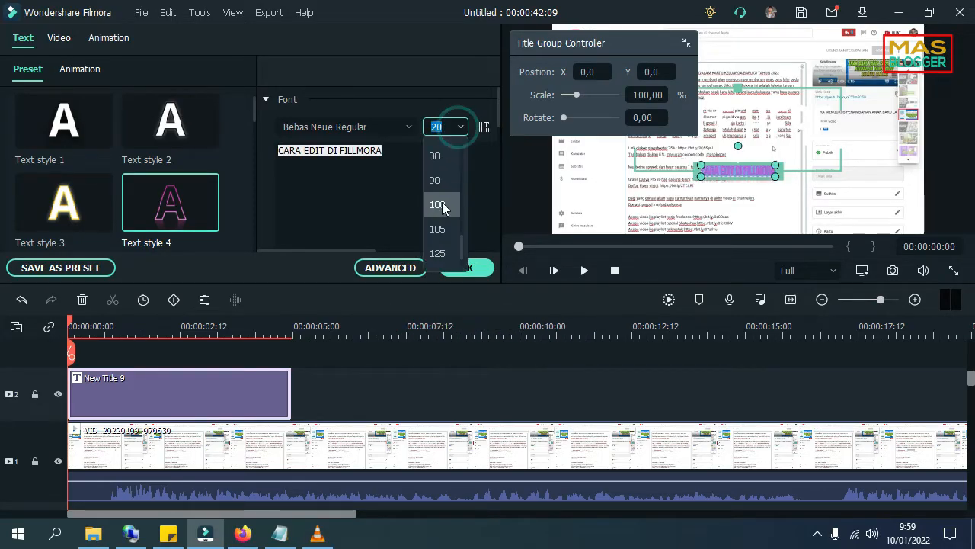
{"action": "left_click", "coordinate": [441, 199]}
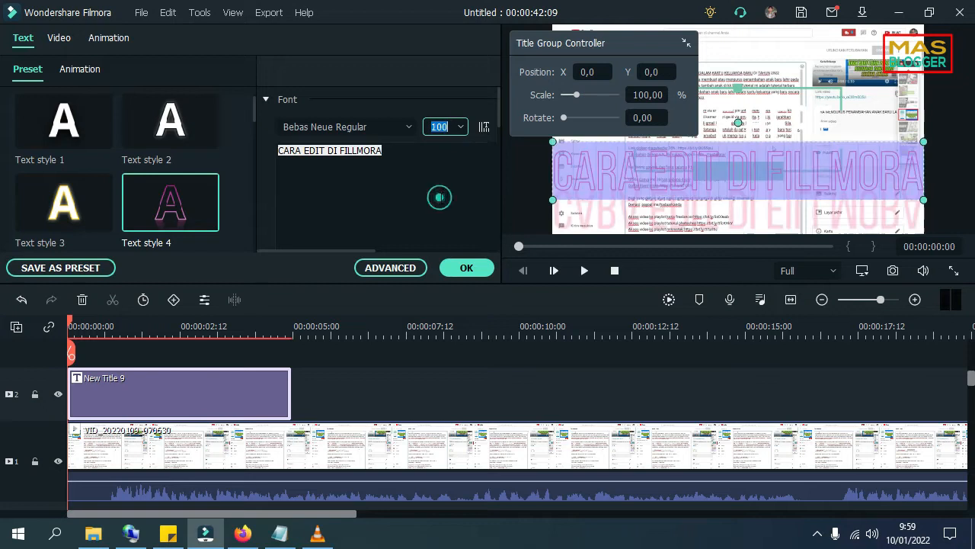
{"action": "left_click", "coordinate": [459, 127]}
{"action": "scroll", "coordinate": [435, 183], "scroll_direction": "up", "scroll_amount": 3}
{"action": "left_click", "coordinate": [438, 182]}
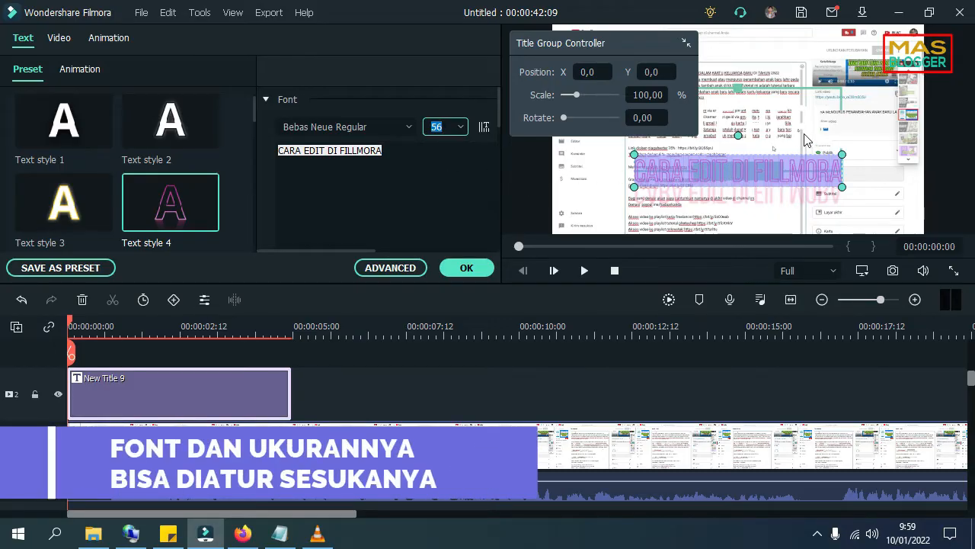
Clear the TITLE HERE text from the title.
{"action": "left_click", "coordinate": [793, 127]}
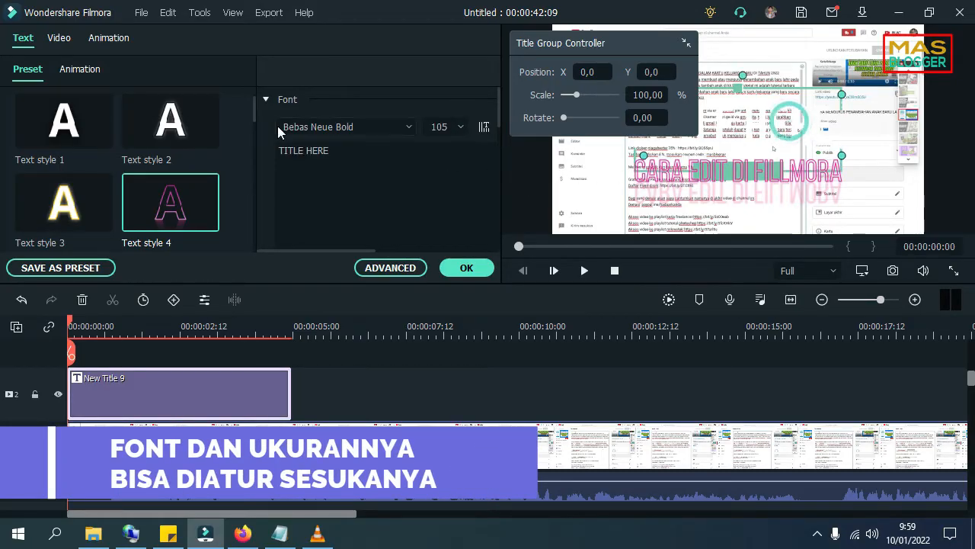
{"action": "left_click", "coordinate": [283, 150]}
{"action": "triple_click", "coordinate": [343, 151]}
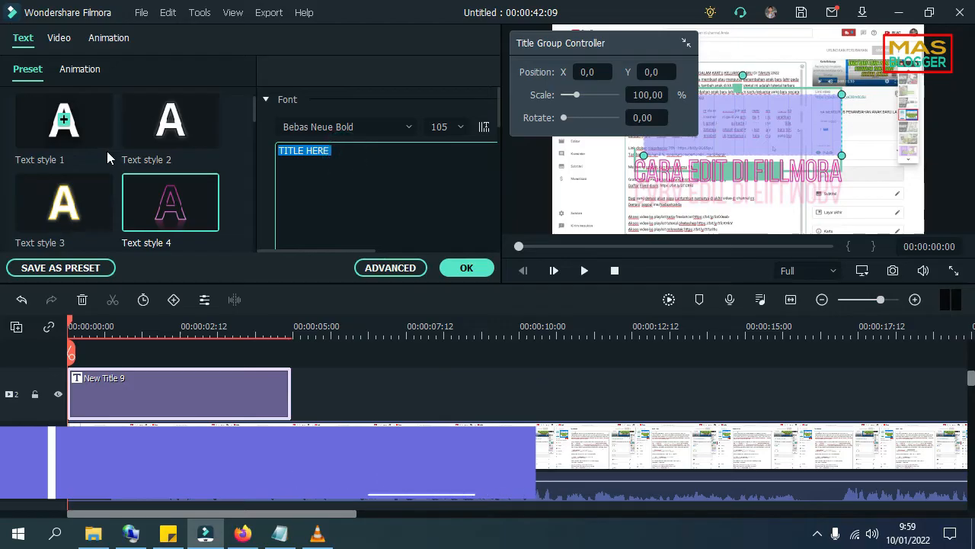
{"action": "key", "text": "BackSpace"}
Move the CARA EDIT DI FILLMORA text up to the centre of the title's frame and confirm the edits.
{"action": "left_click", "coordinate": [771, 178]}
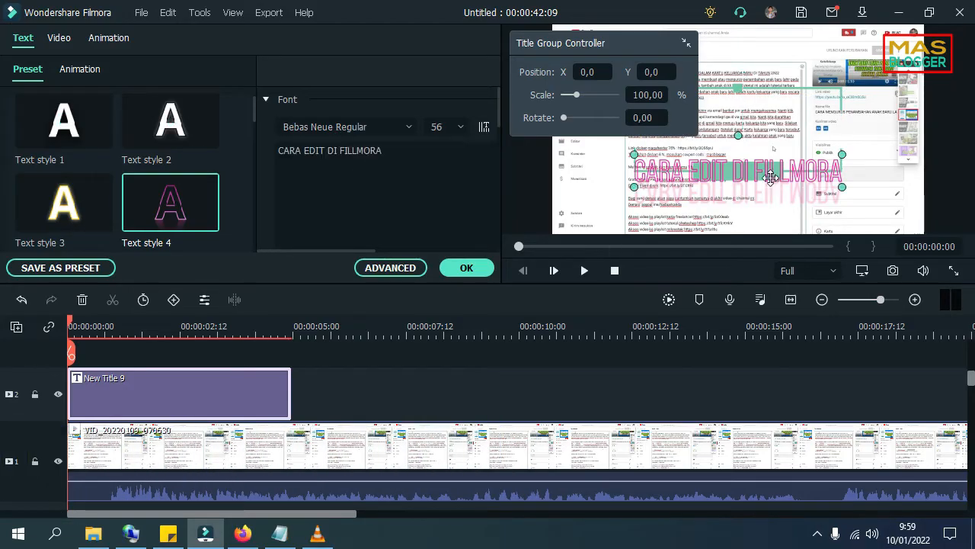
{"action": "left_click_drag", "start_coordinate": [771, 178], "coordinate": [778, 130]}
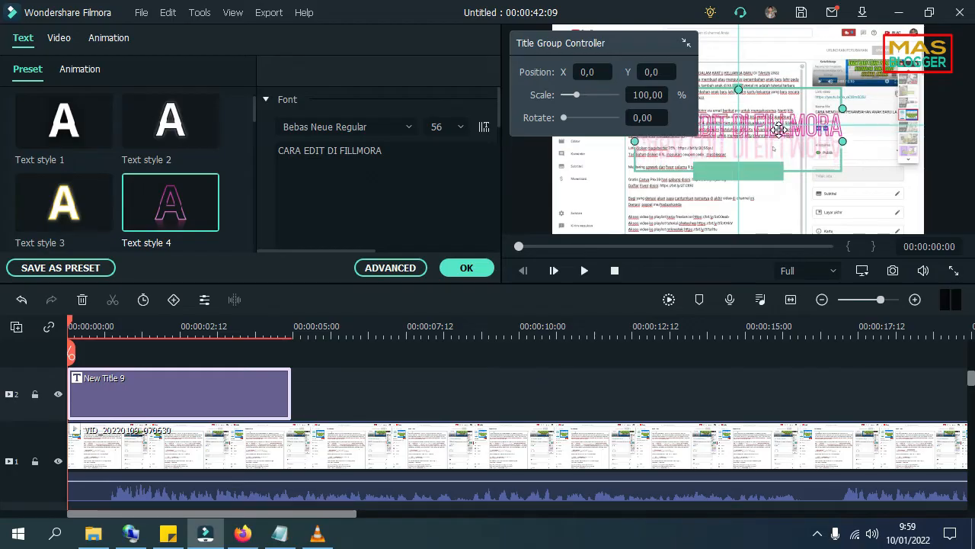
{"action": "left_click", "coordinate": [750, 168]}
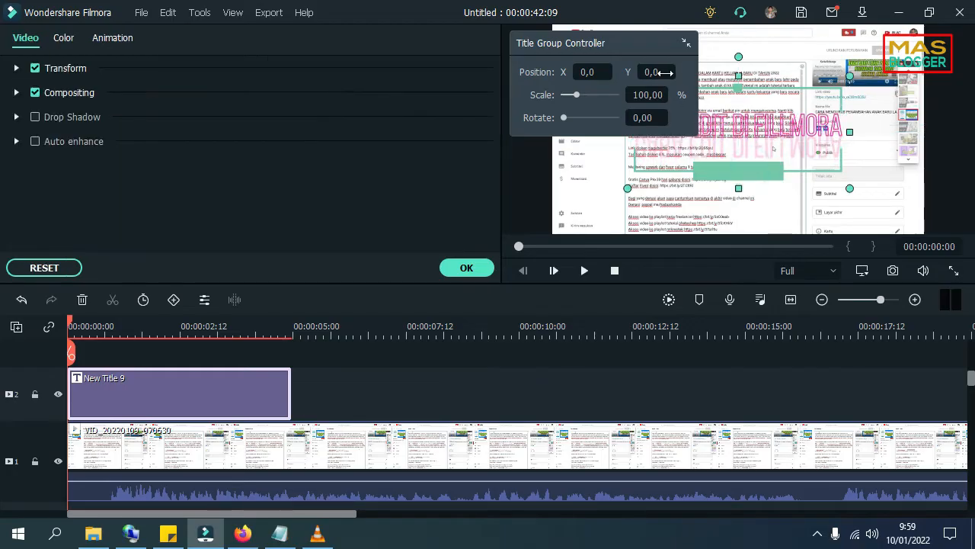
{"action": "left_click", "coordinate": [467, 267]}
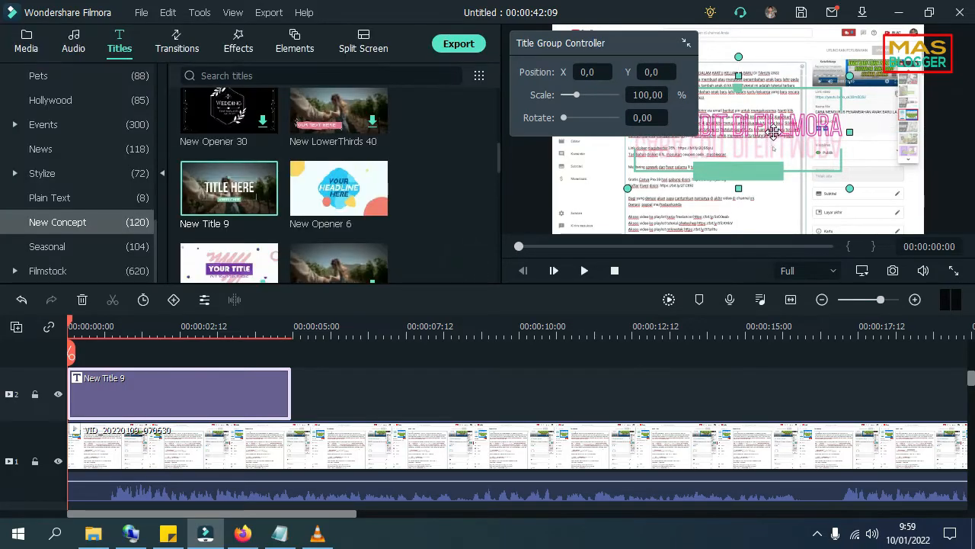
Apply Text style 9 to the CARA EDIT DI FILLMORA text and confirm it.
{"action": "double_click", "coordinate": [776, 131]}
{"action": "scroll", "coordinate": [103, 189], "scroll_direction": "down", "scroll_amount": 4}
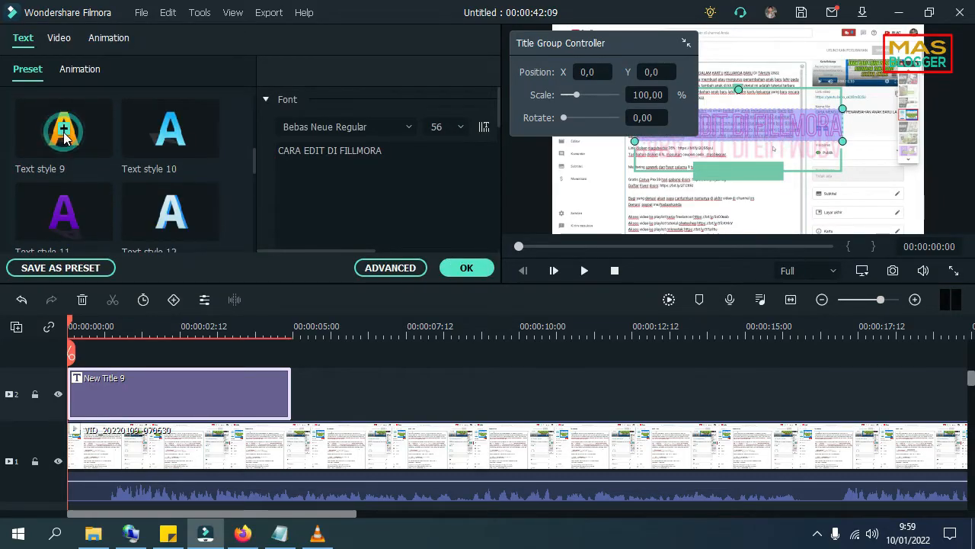
{"action": "left_click", "coordinate": [64, 134]}
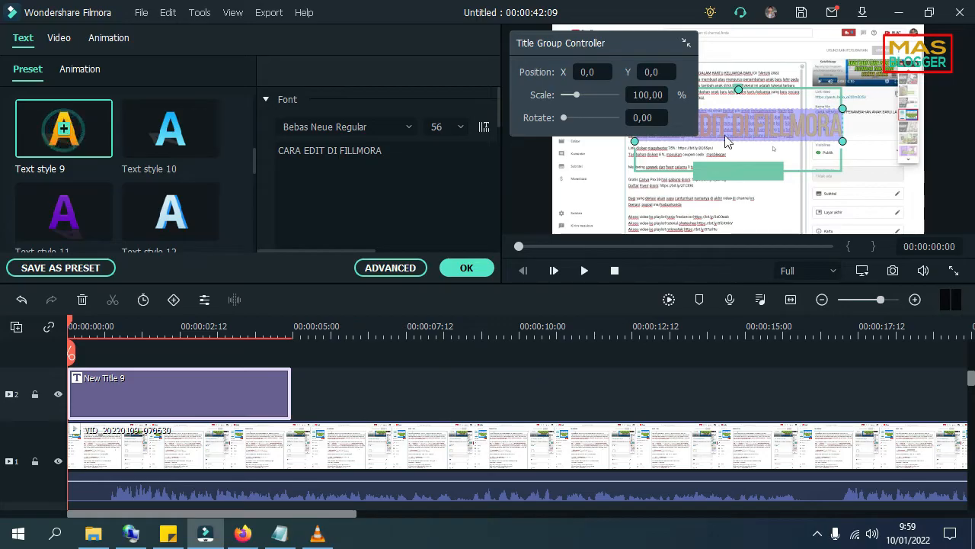
{"action": "left_click", "coordinate": [463, 267]}
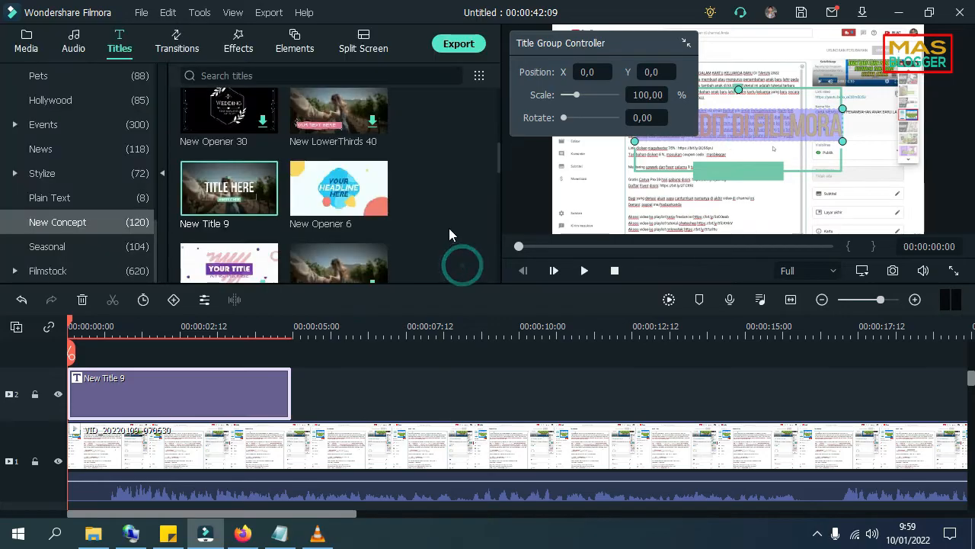
{"action": "double_click", "coordinate": [778, 123]}
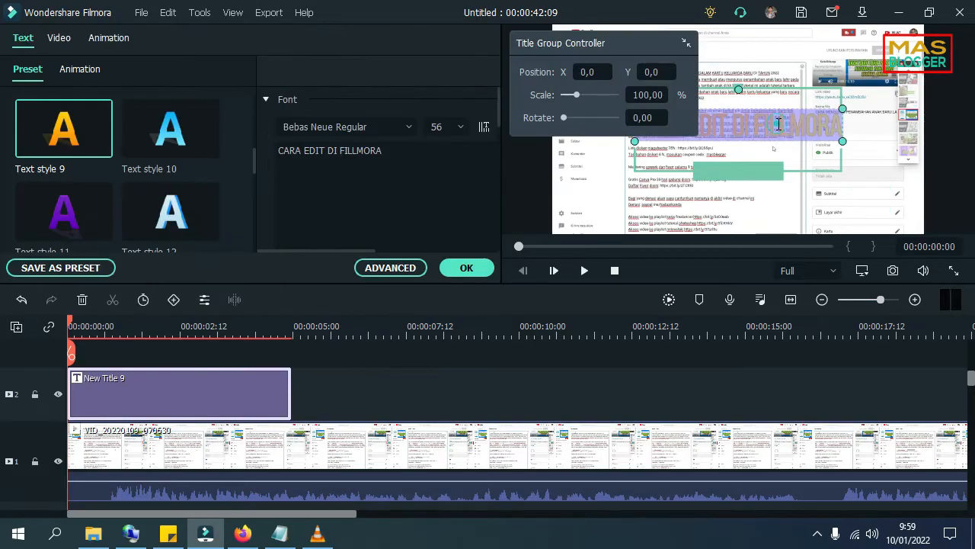
{"action": "left_click", "coordinate": [409, 127]}
{"action": "left_click", "coordinate": [489, 268]}
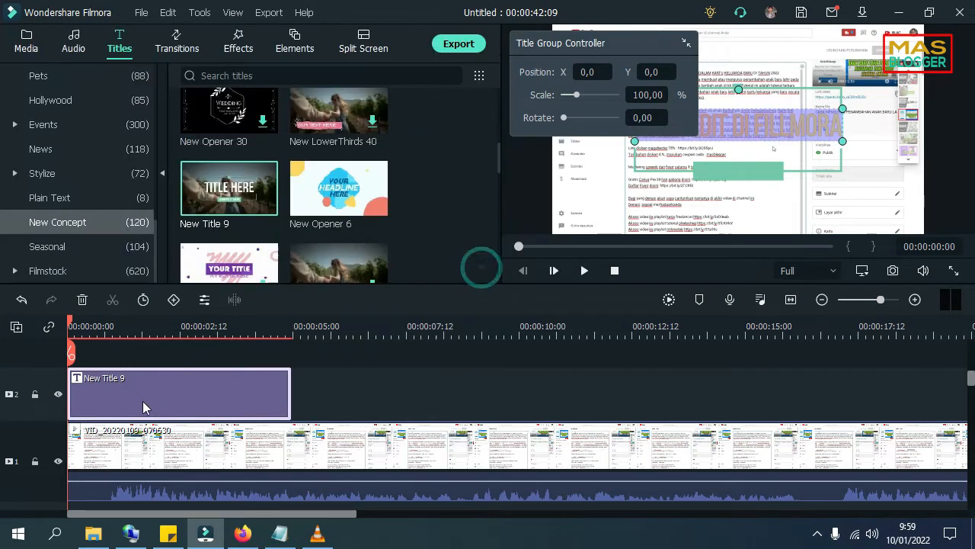
Split the screen recording at 00:00:35:22 and 00:00:30:04 and delete the section between the two cuts.
{"action": "left_click_drag", "start_coordinate": [71, 318], "coordinate": [798, 406]}
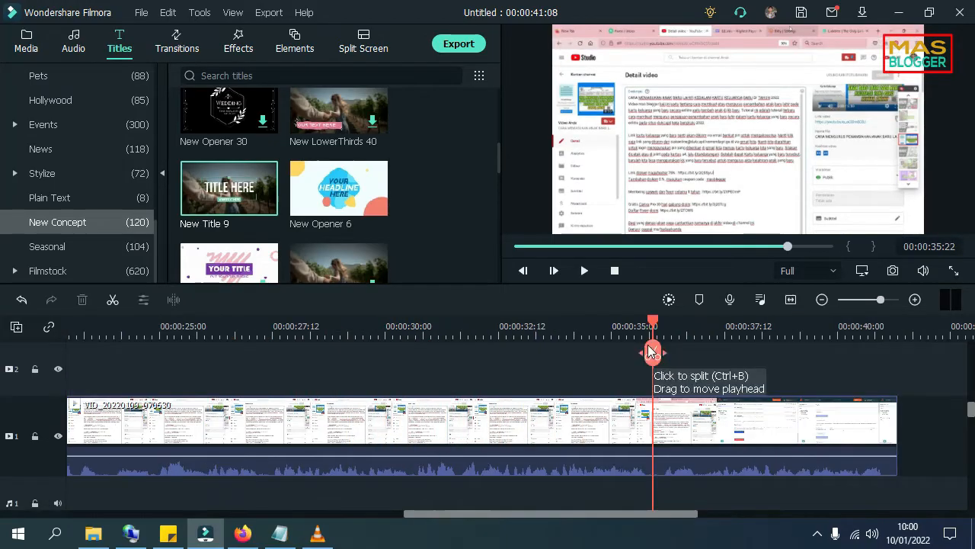
{"action": "left_click", "coordinate": [651, 351]}
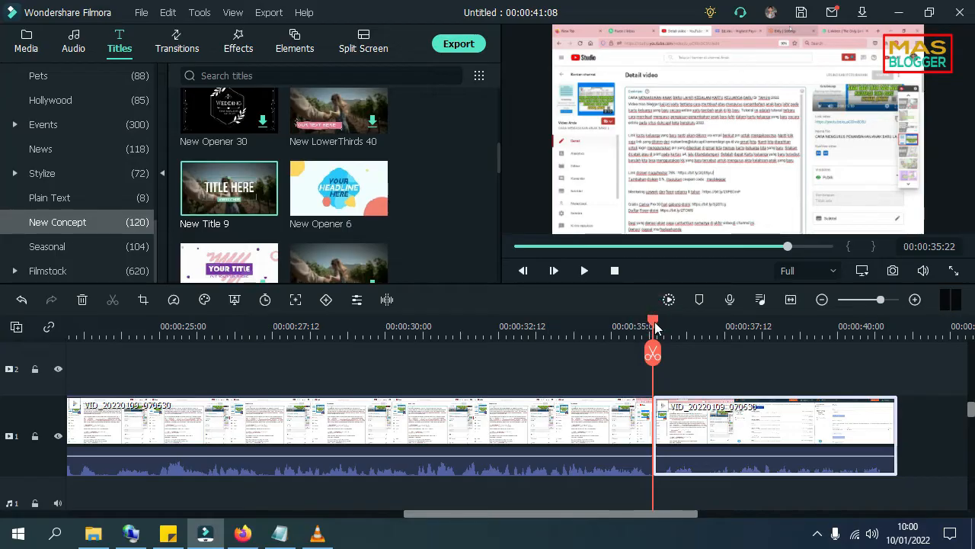
{"action": "left_click_drag", "start_coordinate": [655, 325], "coordinate": [393, 324]}
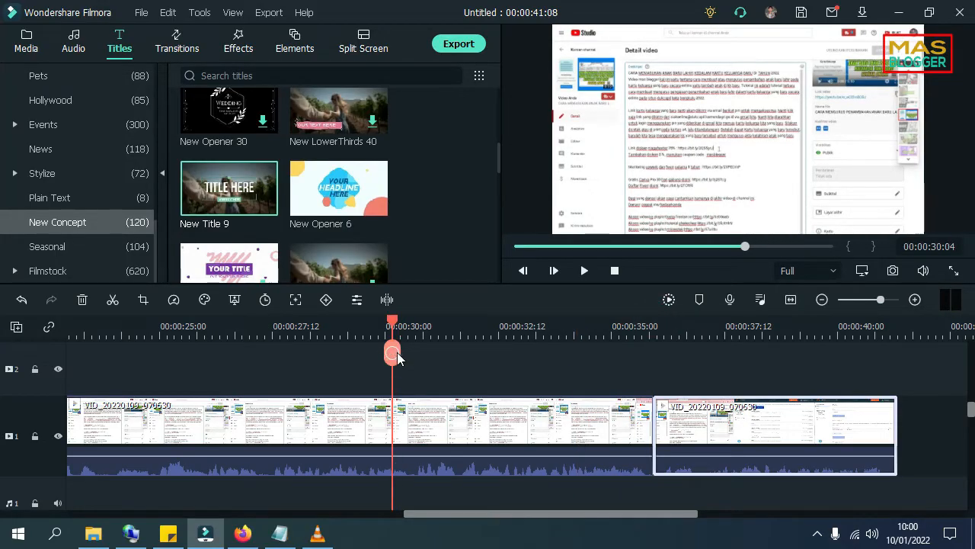
{"action": "left_click", "coordinate": [397, 352]}
{"action": "key", "text": "Delete"}
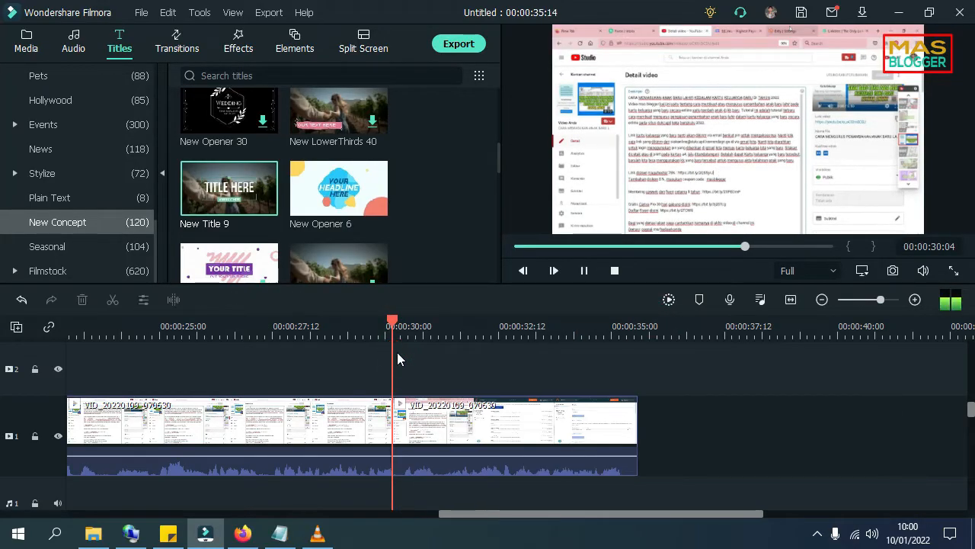
Play back the join between the two recording clips and return the playhead to just before the cut.
{"action": "key", "text": "space"}
{"action": "scroll", "coordinate": [624, 303], "scroll_direction": "up", "scroll_amount": 1}
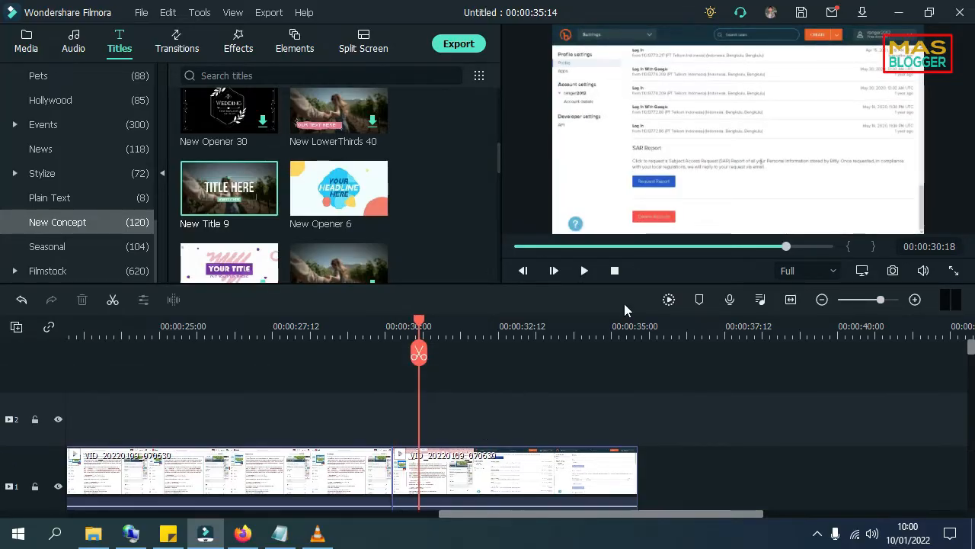
{"action": "scroll", "coordinate": [468, 367], "scroll_direction": "down", "scroll_amount": 1}
{"action": "left_click_drag", "start_coordinate": [422, 326], "coordinate": [384, 323]}
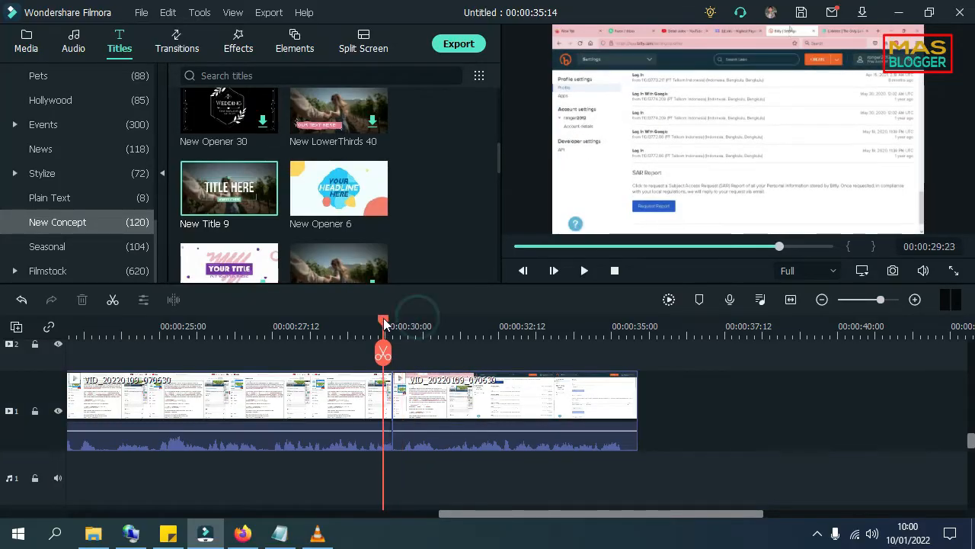
Add the Dissolve transition from the favourite transitions at the cut between the two recording clips.
{"action": "left_click", "coordinate": [177, 46]}
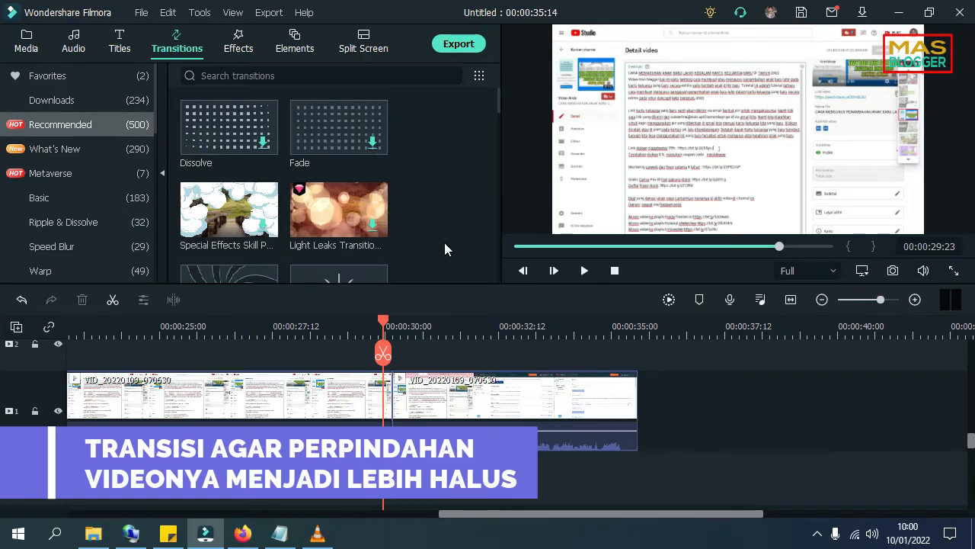
{"action": "scroll", "coordinate": [432, 203], "scroll_direction": "down", "scroll_amount": 3}
{"action": "scroll", "coordinate": [431, 203], "scroll_direction": "up", "scroll_amount": 3}
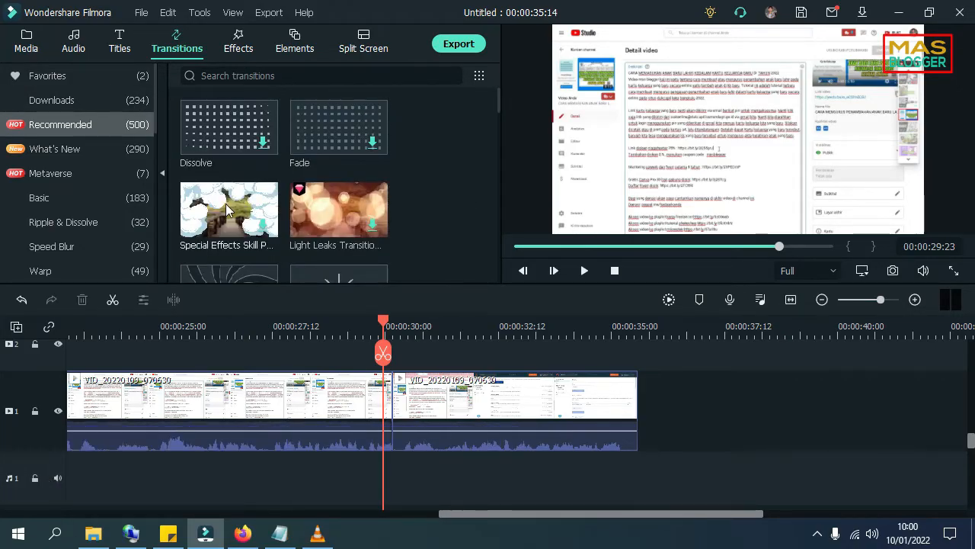
{"action": "scroll", "coordinate": [225, 204], "scroll_direction": "down", "scroll_amount": 3}
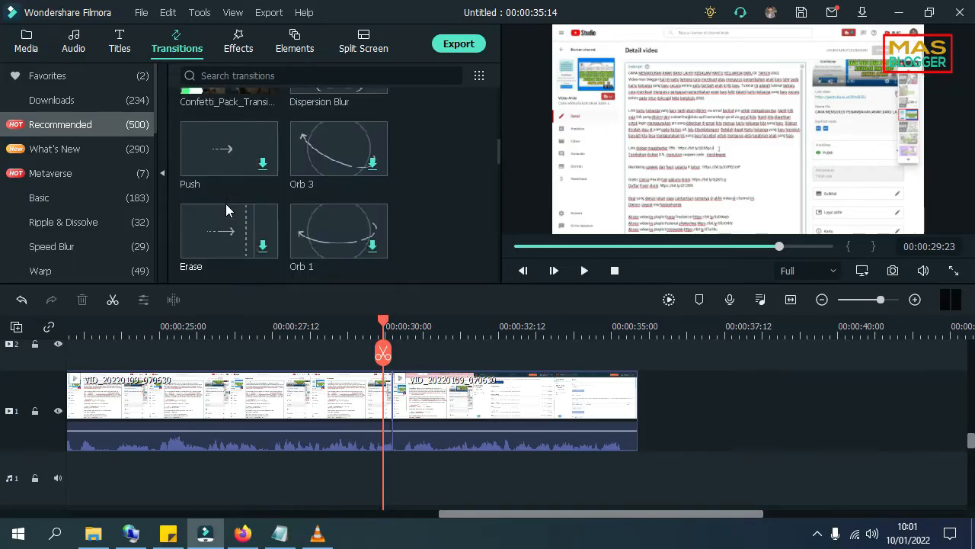
{"action": "left_click", "coordinate": [87, 76]}
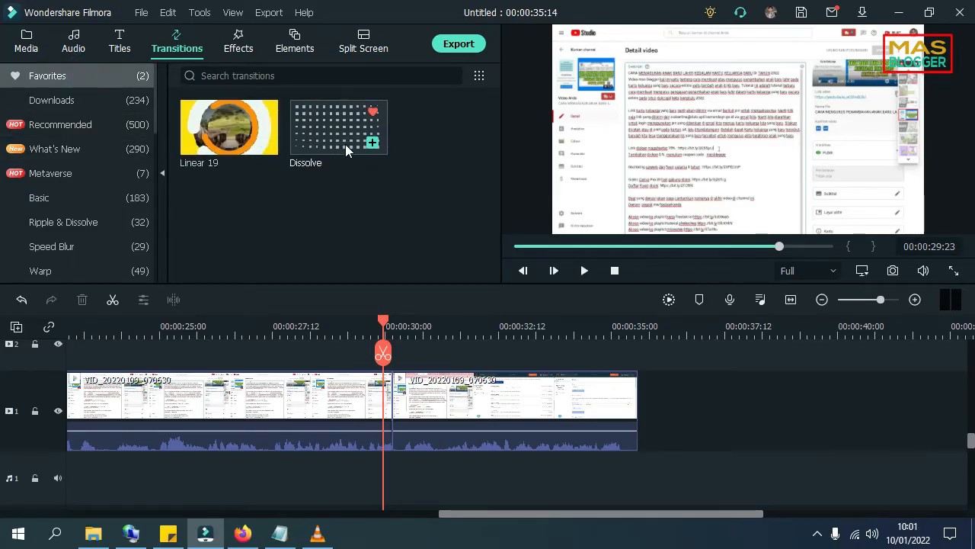
{"action": "left_click_drag", "start_coordinate": [339, 129], "coordinate": [384, 413]}
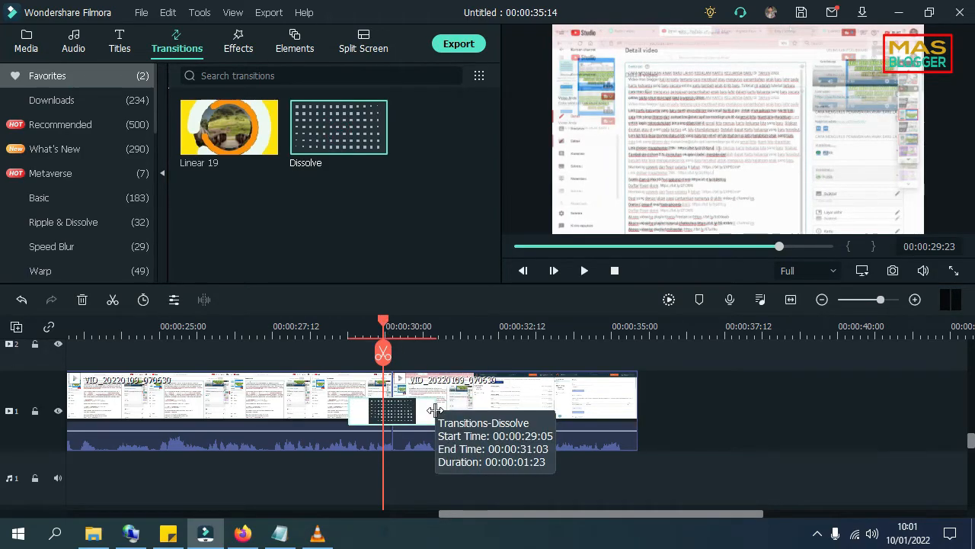
Shorten the Dissolve transition to a duration of 00:00:00:22 and play the join back from just before it.
{"action": "left_click", "coordinate": [435, 412]}
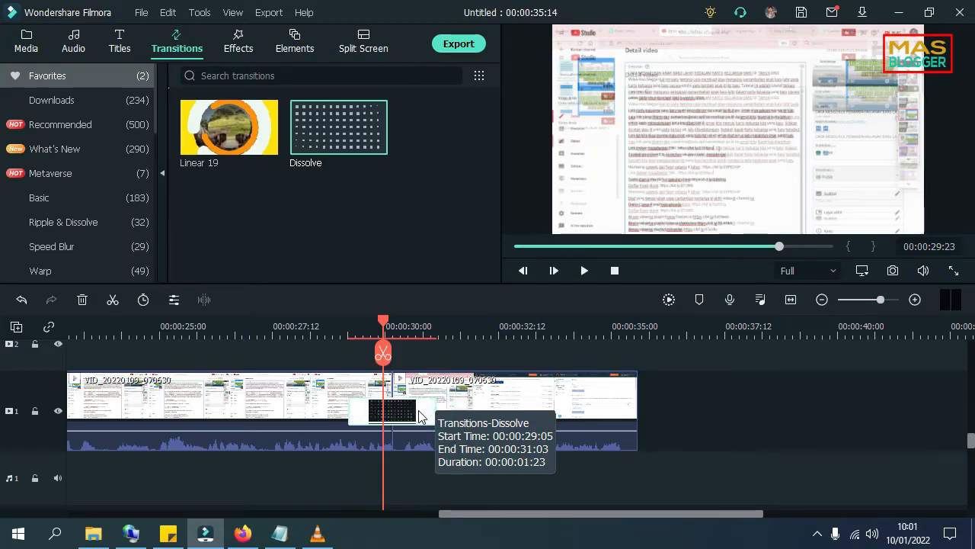
{"action": "left_click_drag", "start_coordinate": [382, 322], "coordinate": [366, 321]}
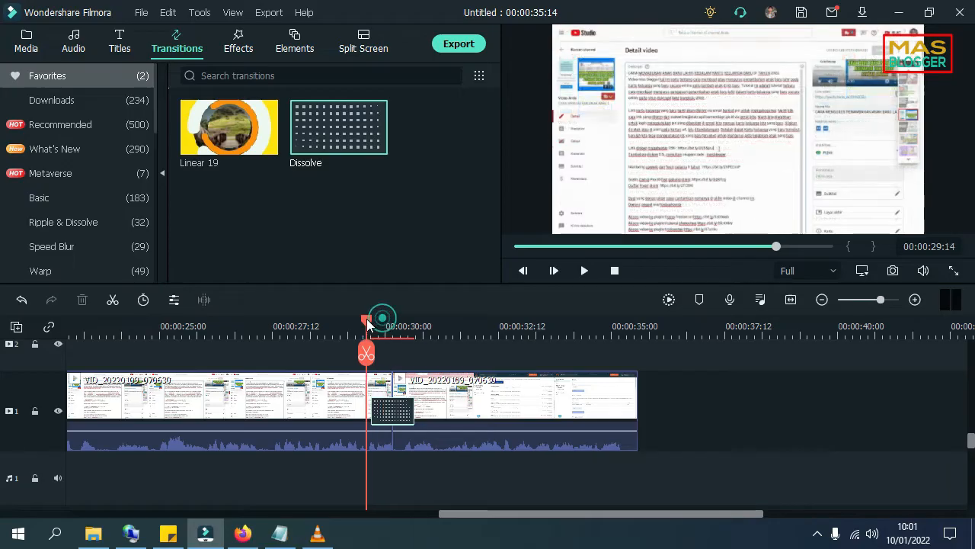
{"action": "left_click", "coordinate": [584, 271]}
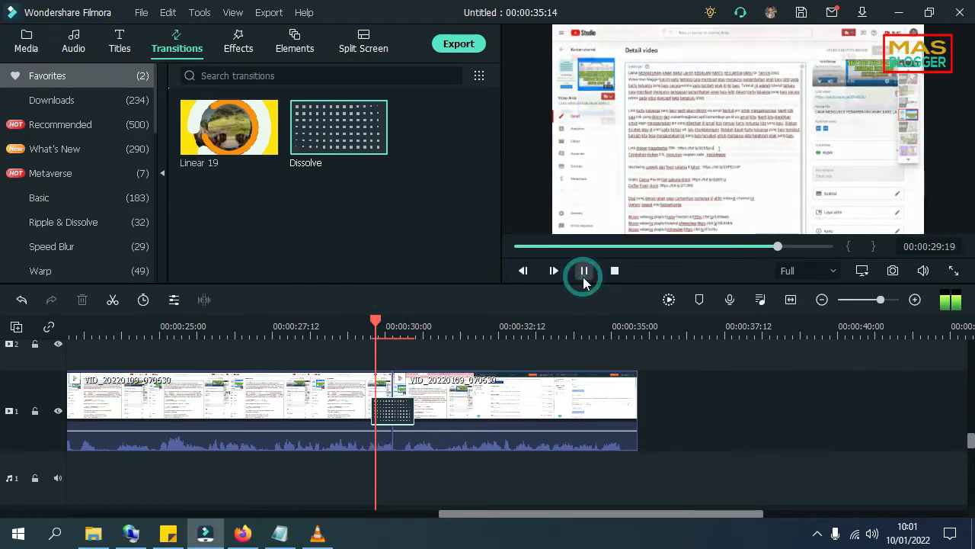
{"action": "left_click", "coordinate": [584, 270]}
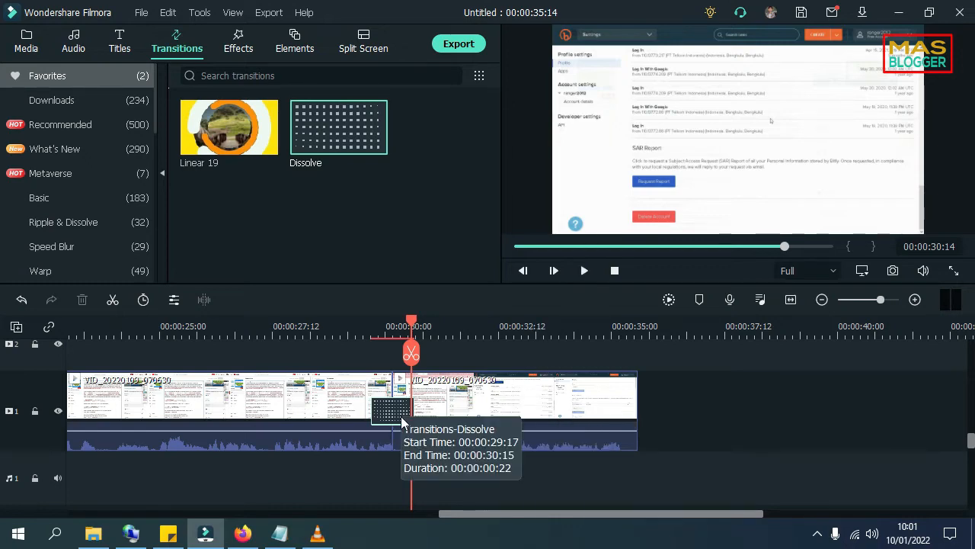
Move the playhead to 00:00:05:17, shortly after the end of the opening title.
{"action": "left_click_drag", "start_coordinate": [412, 324], "coordinate": [327, 378]}
{"action": "scroll", "coordinate": [413, 465], "scroll_direction": "up", "scroll_amount": 2}
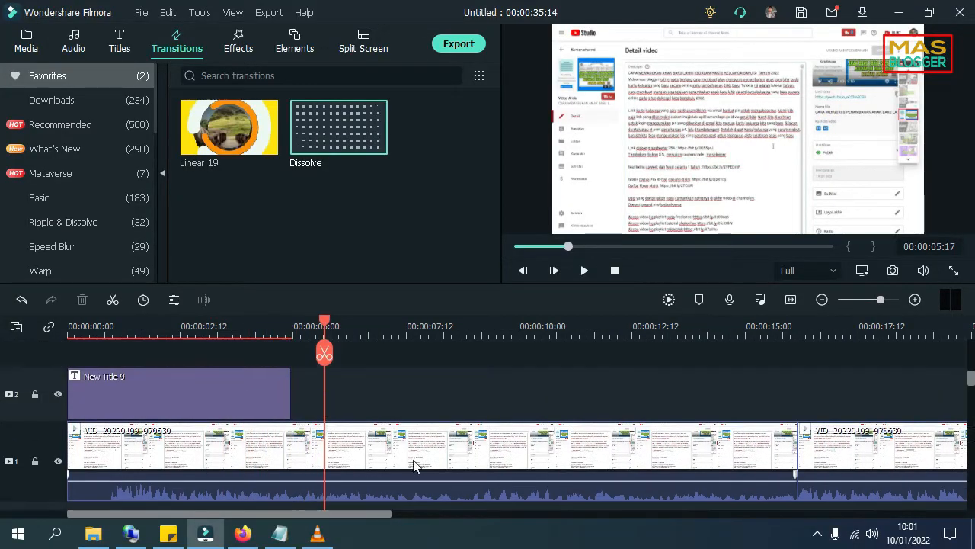
{"action": "scroll", "coordinate": [407, 446], "scroll_direction": "down", "scroll_amount": 1}
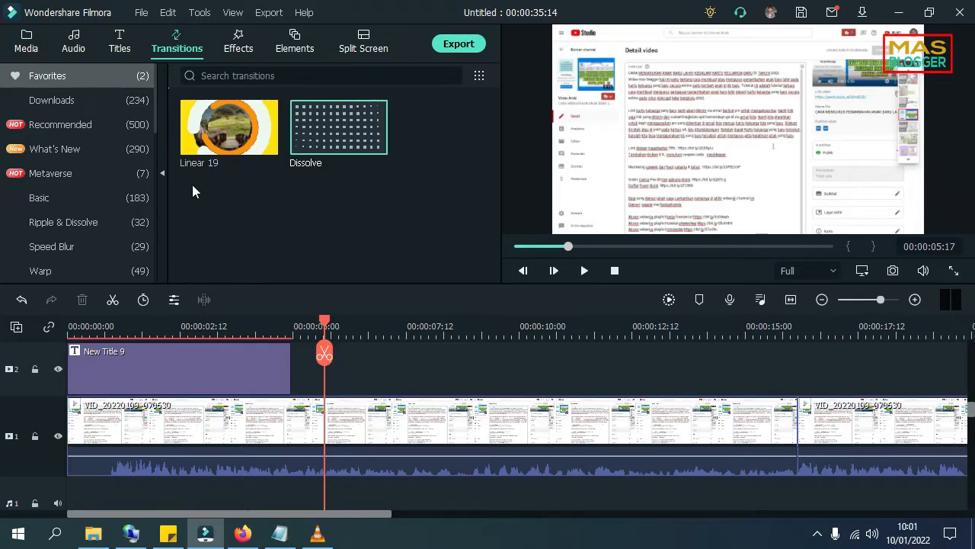
Browse the New Concept title templates for a suitable lower third.
{"action": "left_click", "coordinate": [120, 47]}
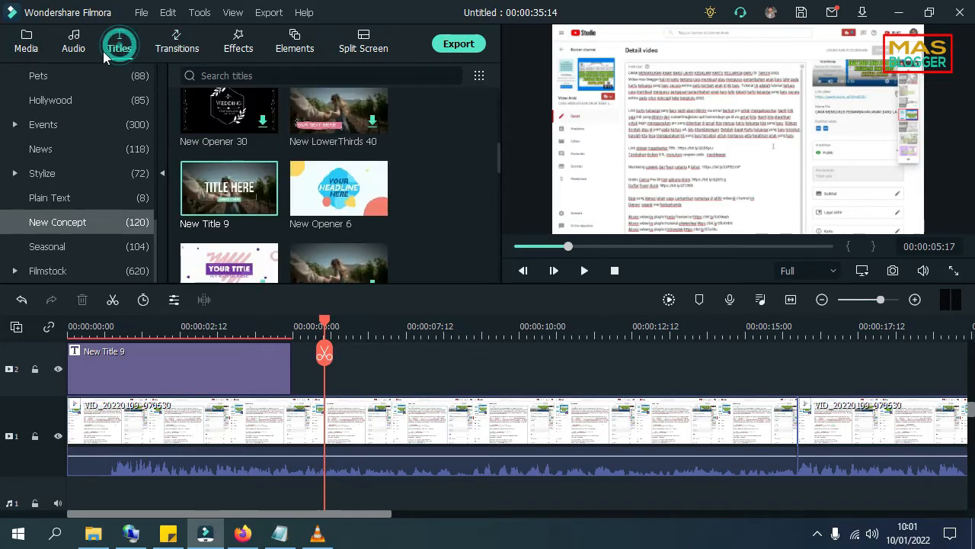
{"action": "left_click", "coordinate": [76, 223]}
{"action": "left_click_drag", "start_coordinate": [501, 158], "coordinate": [499, 188]}
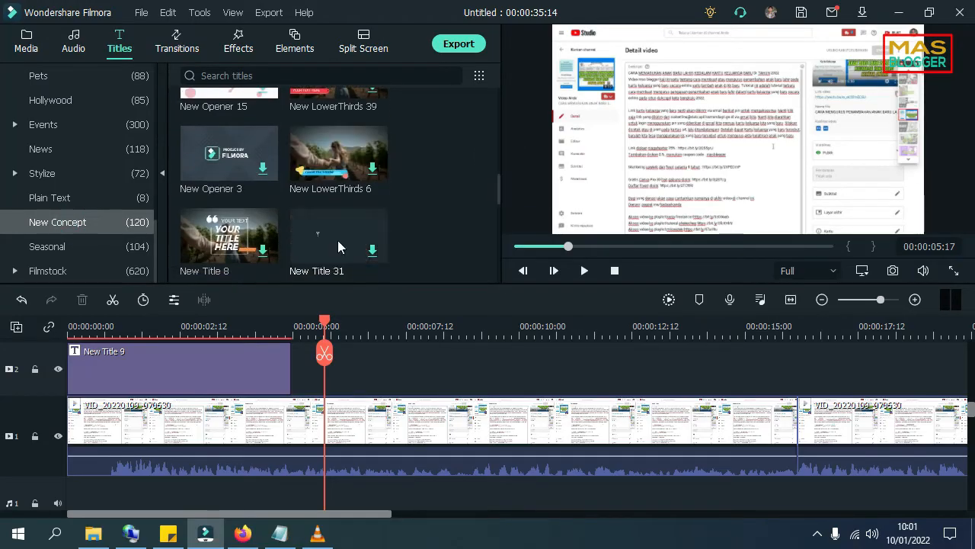
{"action": "scroll", "coordinate": [338, 240], "scroll_direction": "down", "scroll_amount": 5}
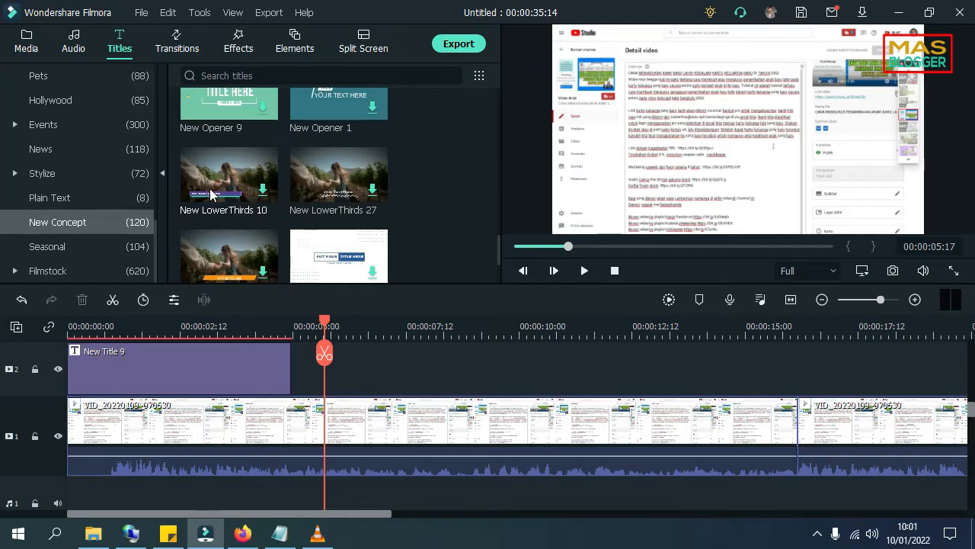
{"action": "scroll", "coordinate": [221, 205], "scroll_direction": "down", "scroll_amount": 3}
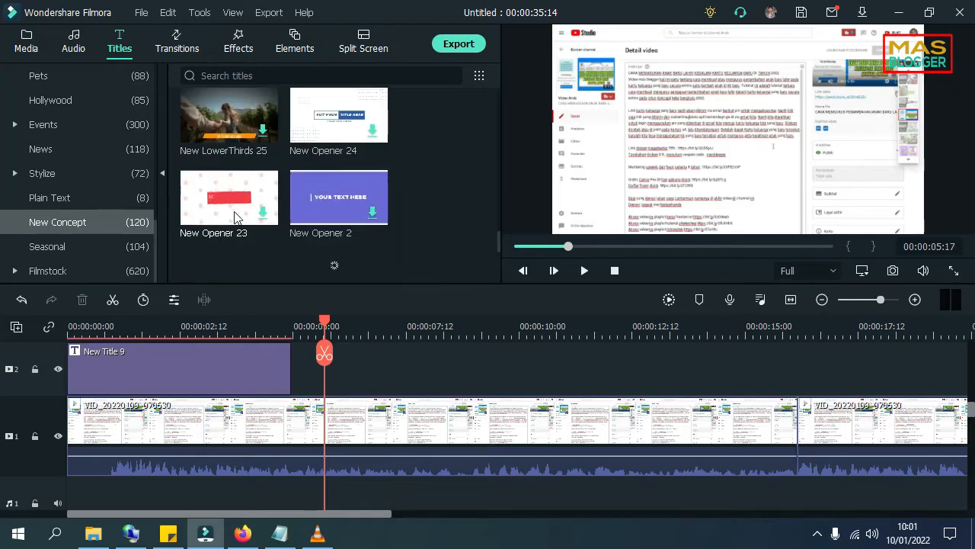
{"action": "left_click", "coordinate": [496, 236]}
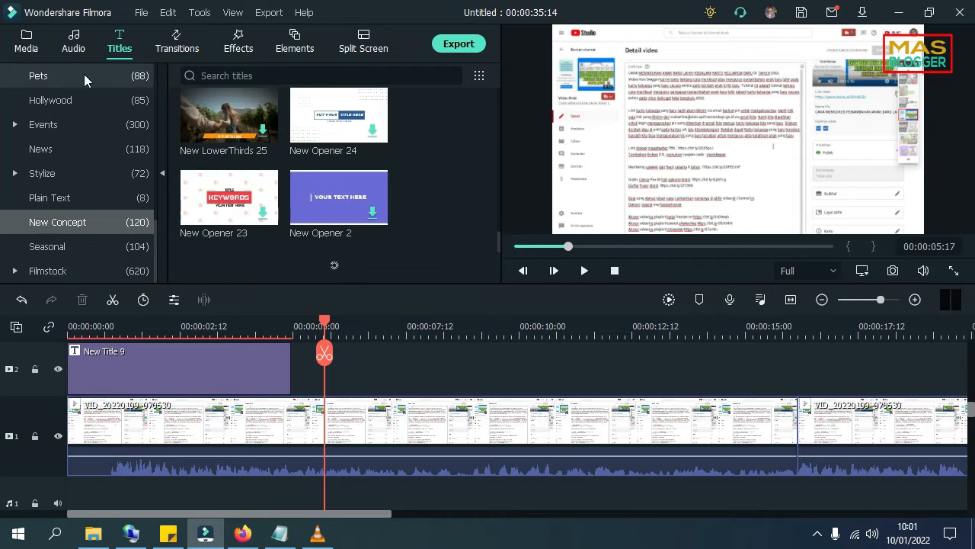
{"action": "scroll", "coordinate": [457, 183], "scroll_direction": "up", "scroll_amount": 5}
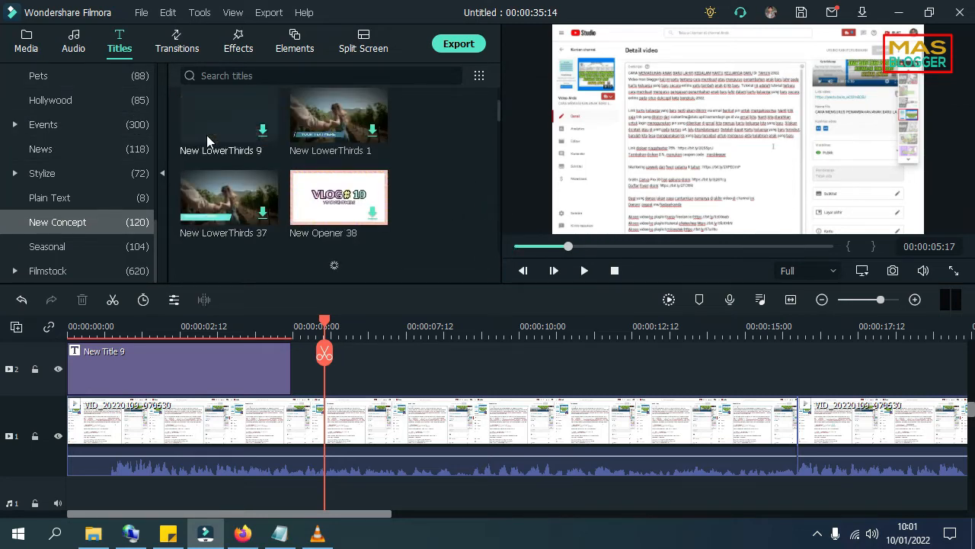
{"action": "left_click", "coordinate": [59, 71]}
{"action": "scroll", "coordinate": [91, 128], "scroll_direction": "up", "scroll_amount": 5}
{"action": "scroll", "coordinate": [91, 128], "scroll_direction": "up", "scroll_amount": 1}
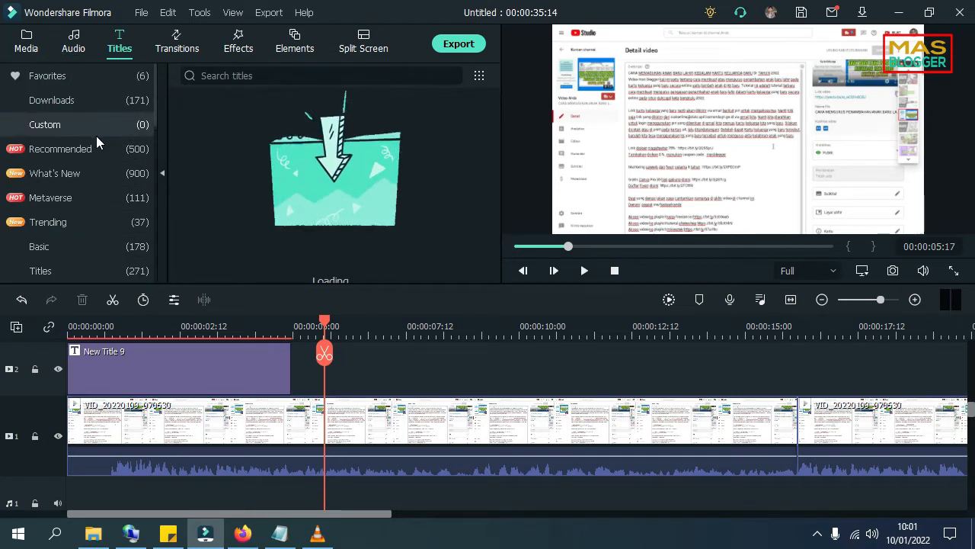
Place the favourite title New LowerThirds 2 on video track 2 at the playhead and preview its animation.
{"action": "left_click", "coordinate": [82, 79]}
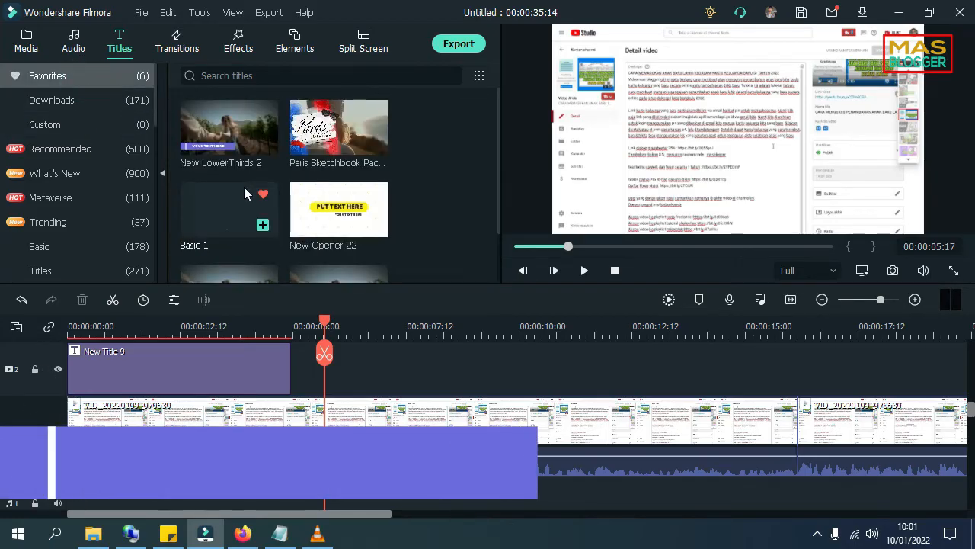
{"action": "left_click_drag", "start_coordinate": [260, 145], "coordinate": [335, 381]}
{"action": "key", "text": "space"}
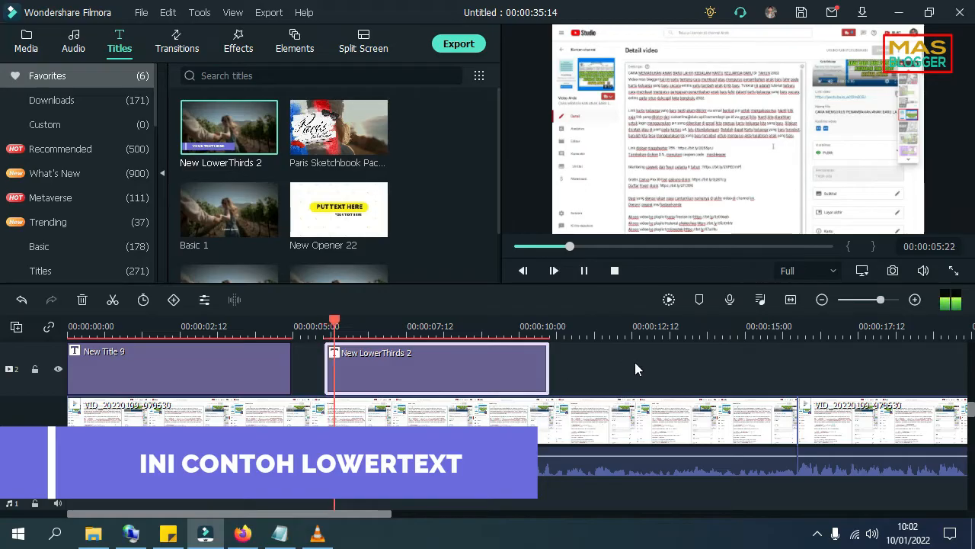
{"action": "key", "text": "space"}
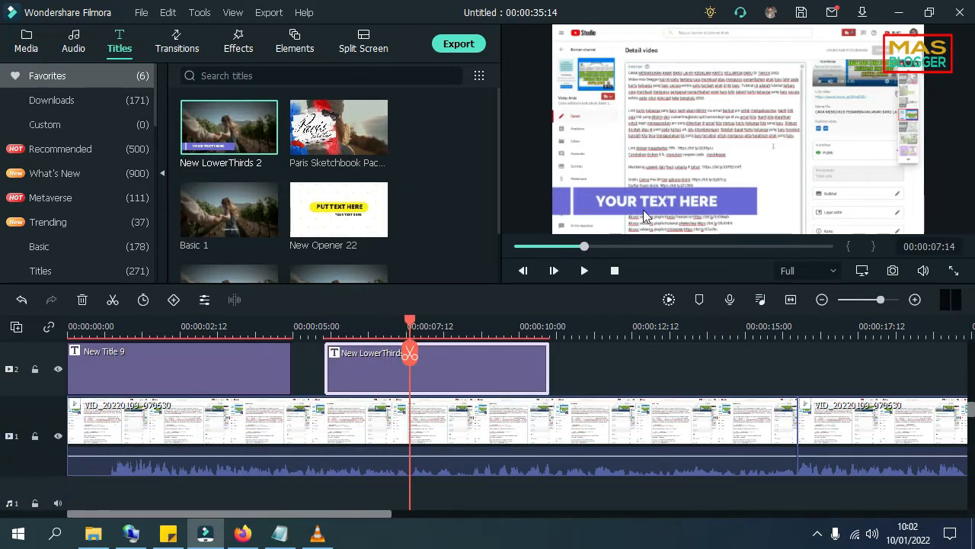
Replace the lower third's placeholder with the two-line text "PENJELASAN LENGKAP" and "TENTANG VIDEO INI".
{"action": "double_click", "coordinate": [472, 366]}
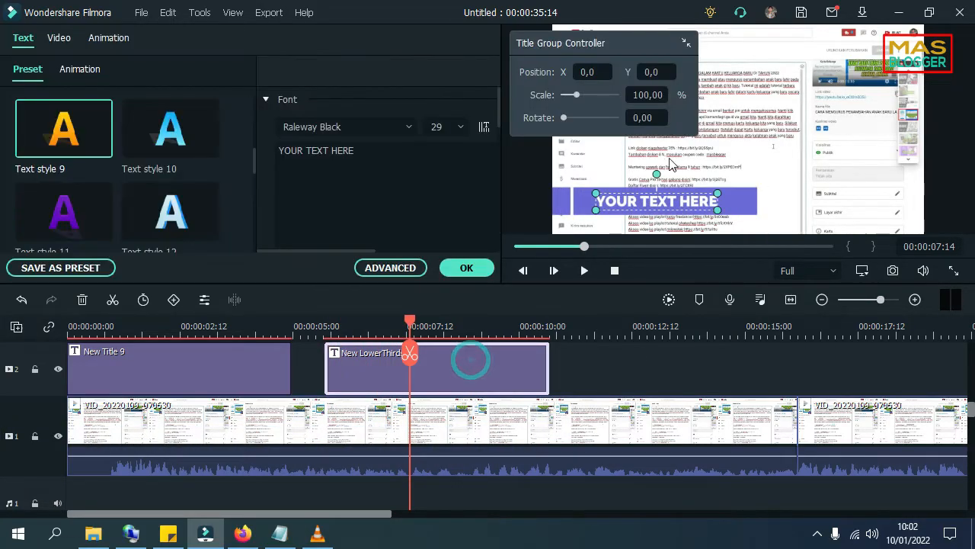
{"action": "triple_click", "coordinate": [393, 152]}
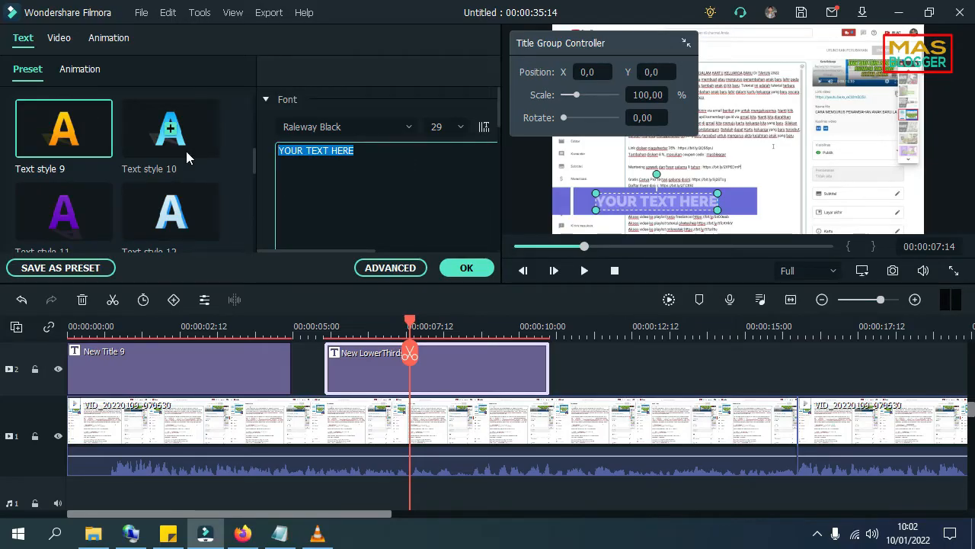
{"action": "type", "text": "P"}
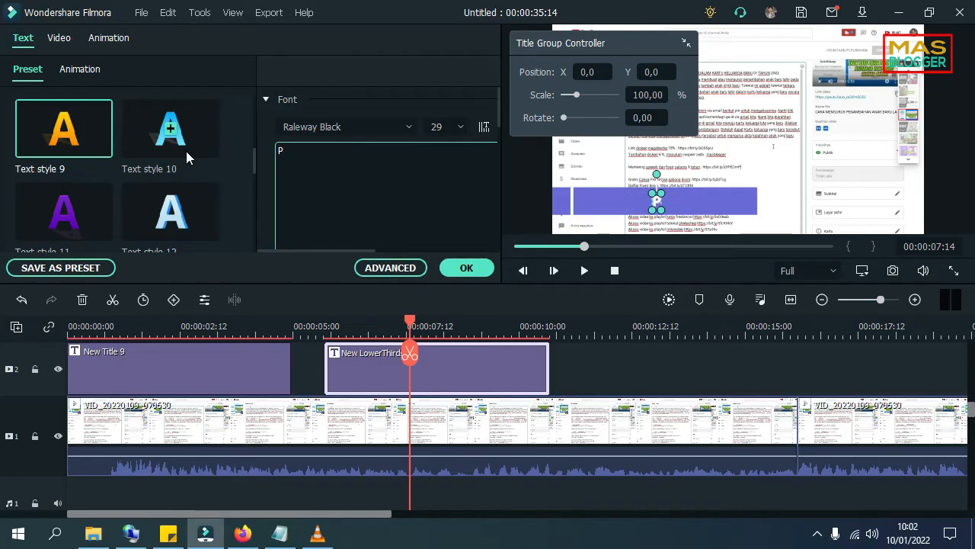
{"action": "type", "text": "ENJE"}
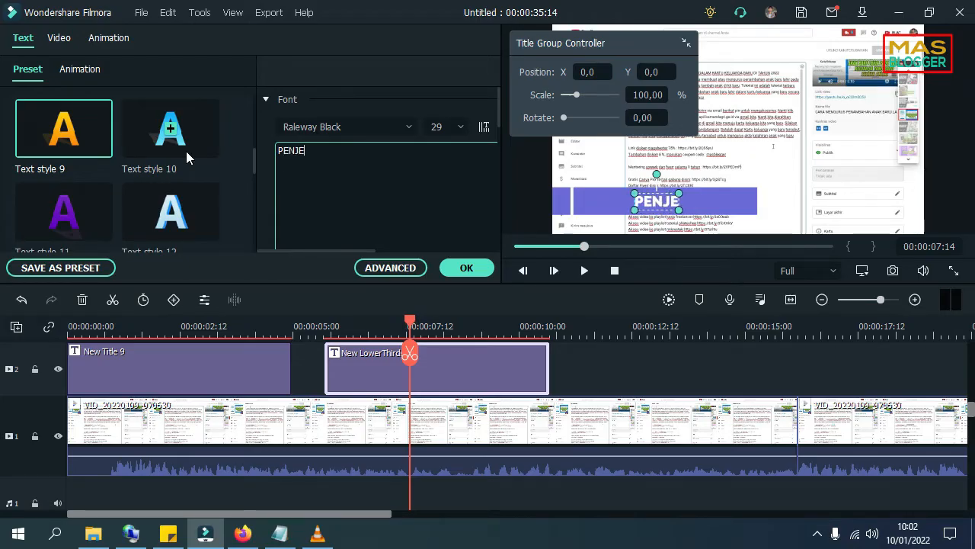
{"action": "type", "text": "LASAN LENGKAP"}
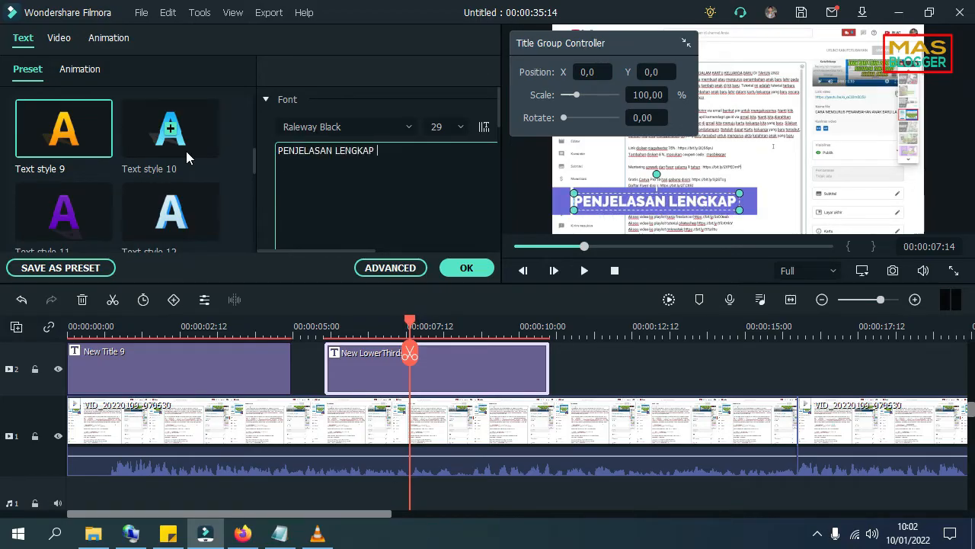
{"action": "key", "text": "Return"}
{"action": "type", "text": "T"}
{"action": "type", "text": "NG "}
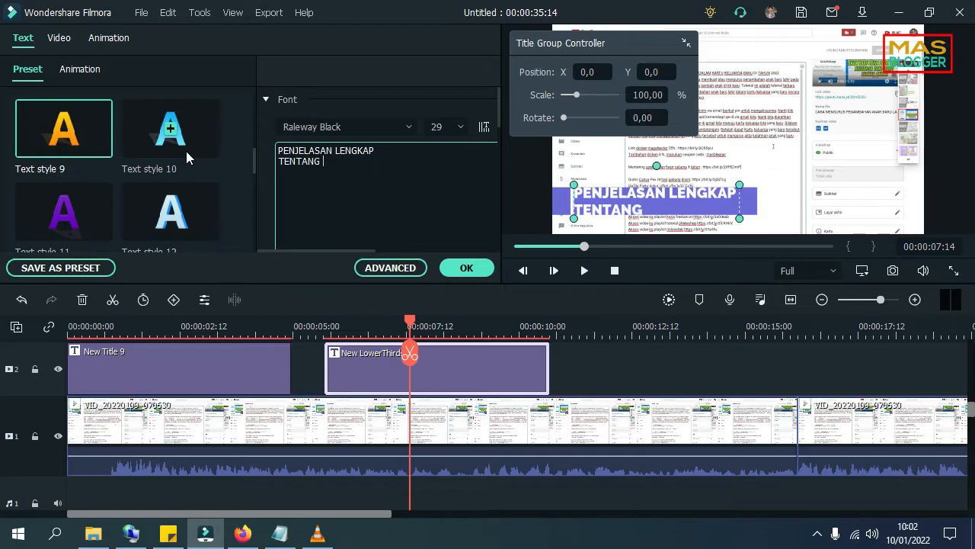
{"action": "type", "text": "VIDEO INI"}
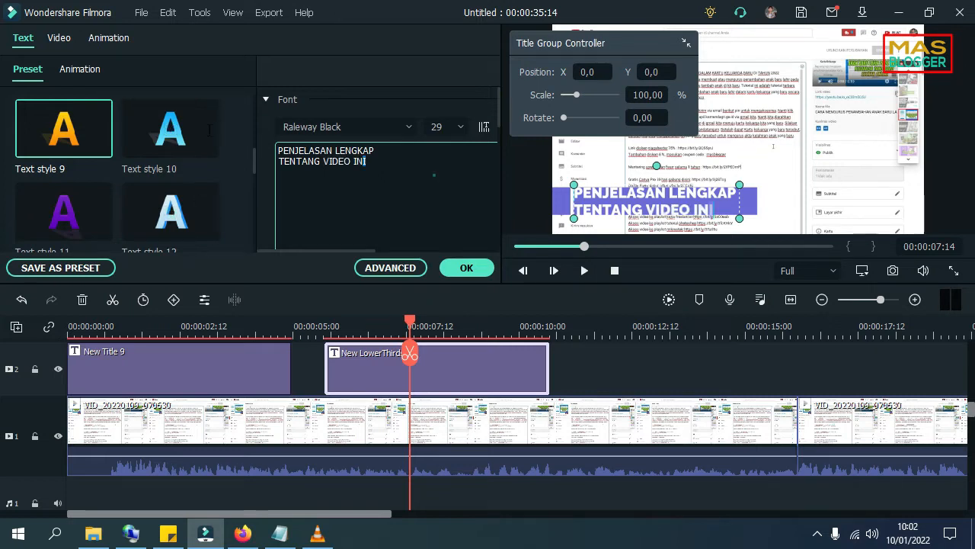
Set the font size of all the lower third's text to 20 and apply the change.
{"action": "key", "text": "ctrl+a"}
{"action": "left_click", "coordinate": [460, 126]}
{"action": "scroll", "coordinate": [454, 168], "scroll_direction": "down", "scroll_amount": 3}
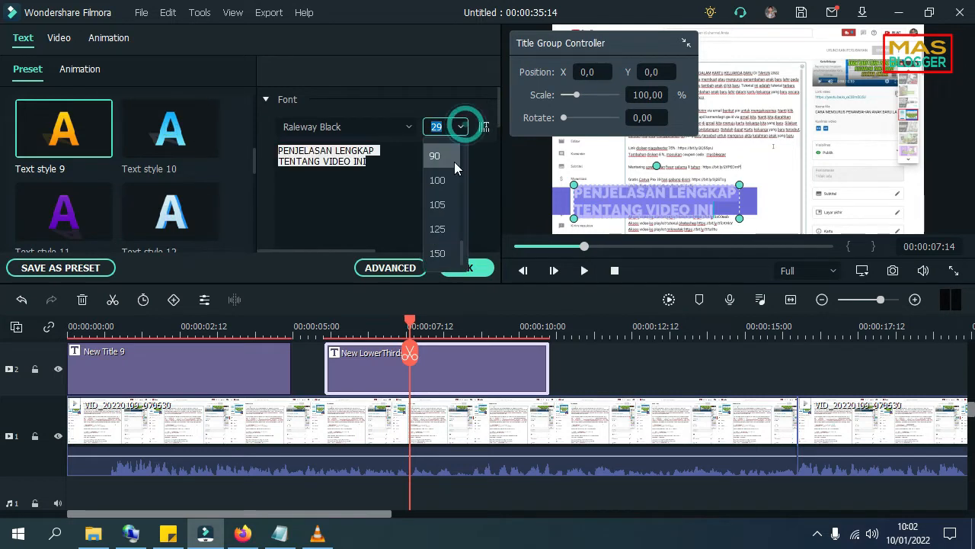
{"action": "scroll", "coordinate": [446, 183], "scroll_direction": "up", "scroll_amount": 3}
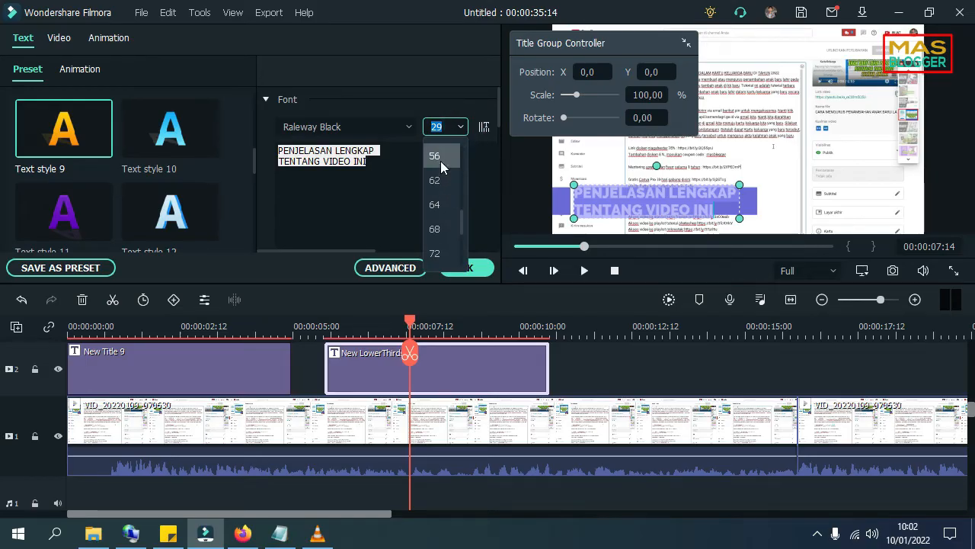
{"action": "scroll", "coordinate": [441, 205], "scroll_direction": "up", "scroll_amount": 5}
{"action": "scroll", "coordinate": [440, 206], "scroll_direction": "down", "scroll_amount": 2}
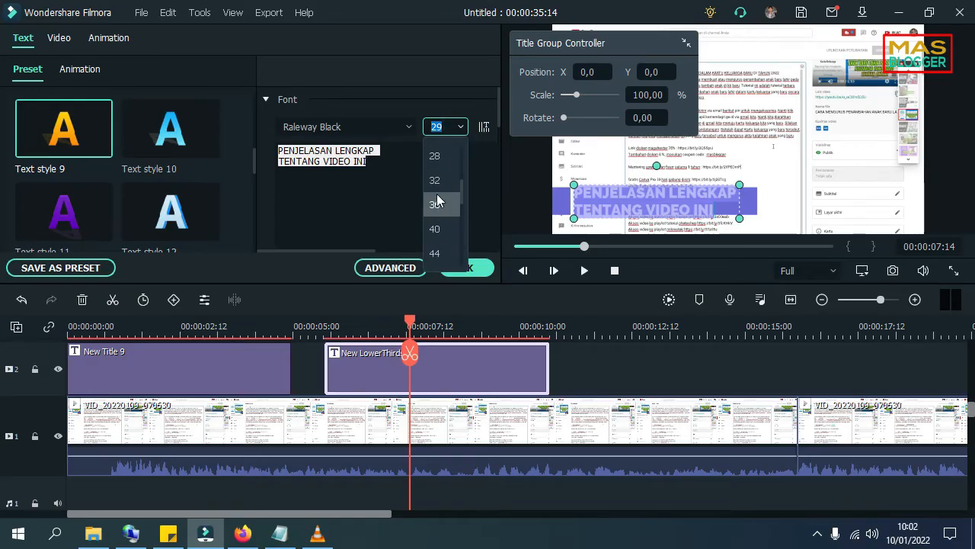
{"action": "scroll", "coordinate": [439, 186], "scroll_direction": "up", "scroll_amount": 3}
{"action": "left_click", "coordinate": [437, 229]}
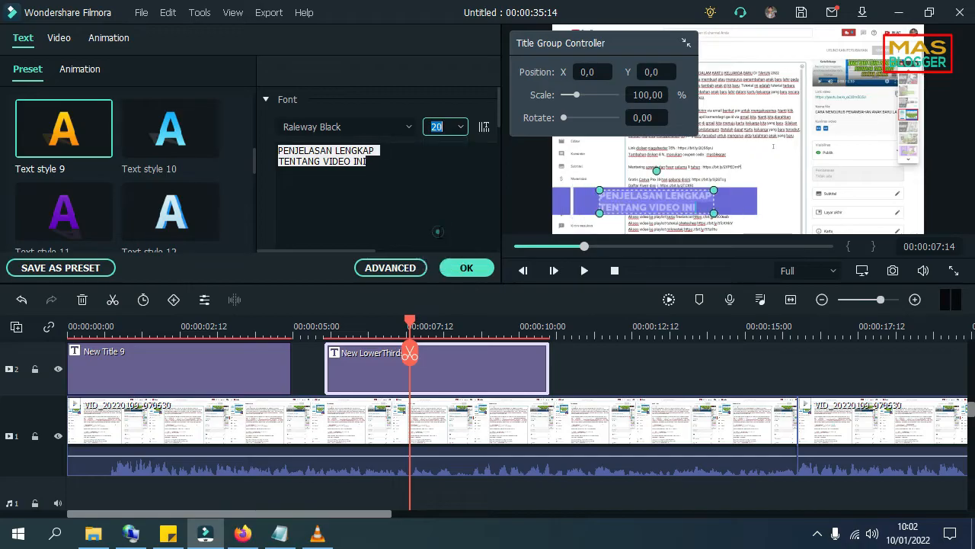
{"action": "left_click", "coordinate": [784, 209]}
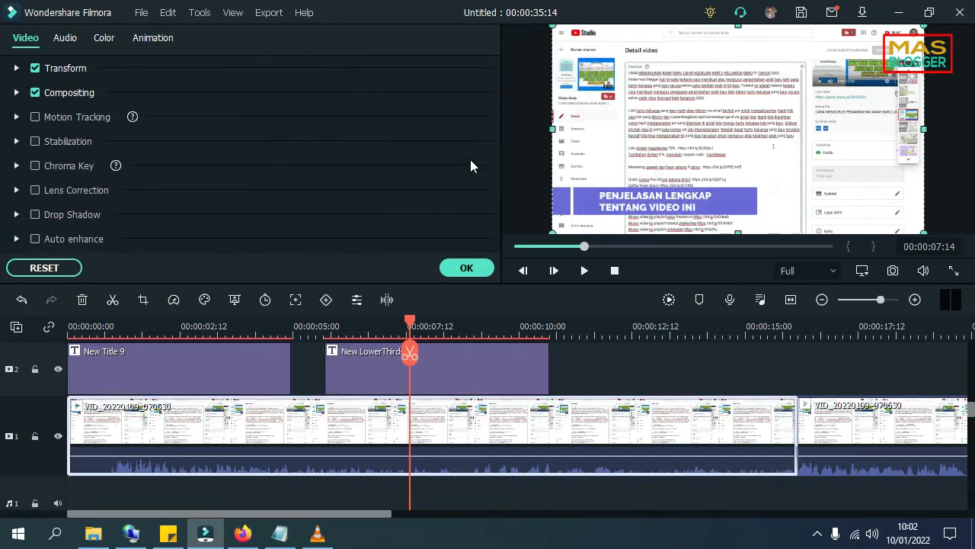
{"action": "left_click", "coordinate": [467, 268]}
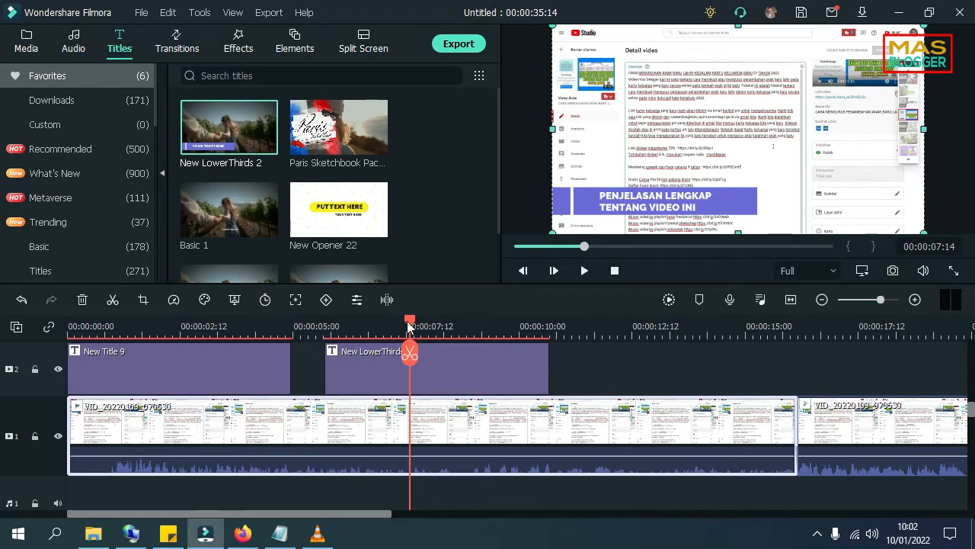
Add the Basic effect Mosaic to video track 2 shortly after the lower third, starting at about 00:00:11:05.
{"action": "left_click_drag", "start_coordinate": [409, 326], "coordinate": [564, 324]}
{"action": "left_click", "coordinate": [238, 42]}
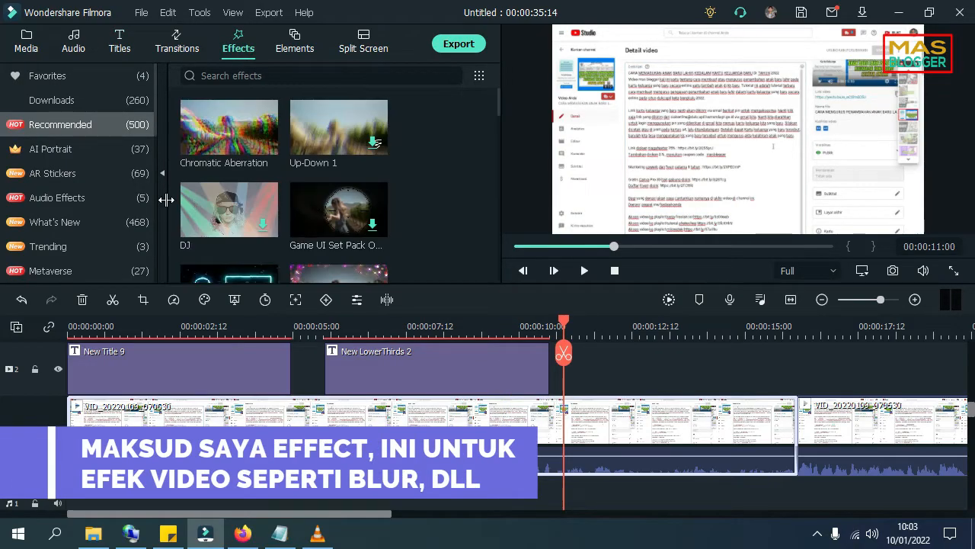
{"action": "scroll", "coordinate": [336, 182], "scroll_direction": "down", "scroll_amount": 10}
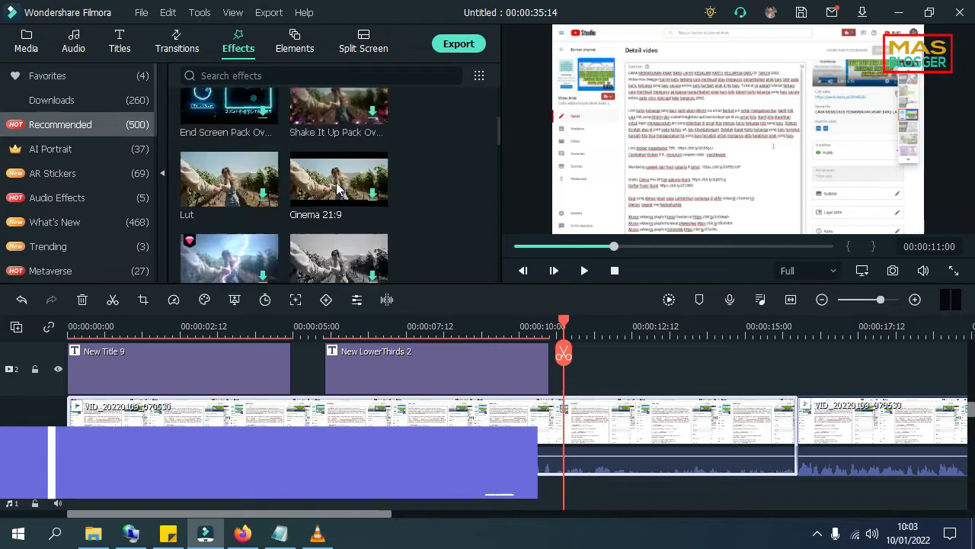
{"action": "scroll", "coordinate": [349, 234], "scroll_direction": "down", "scroll_amount": 5}
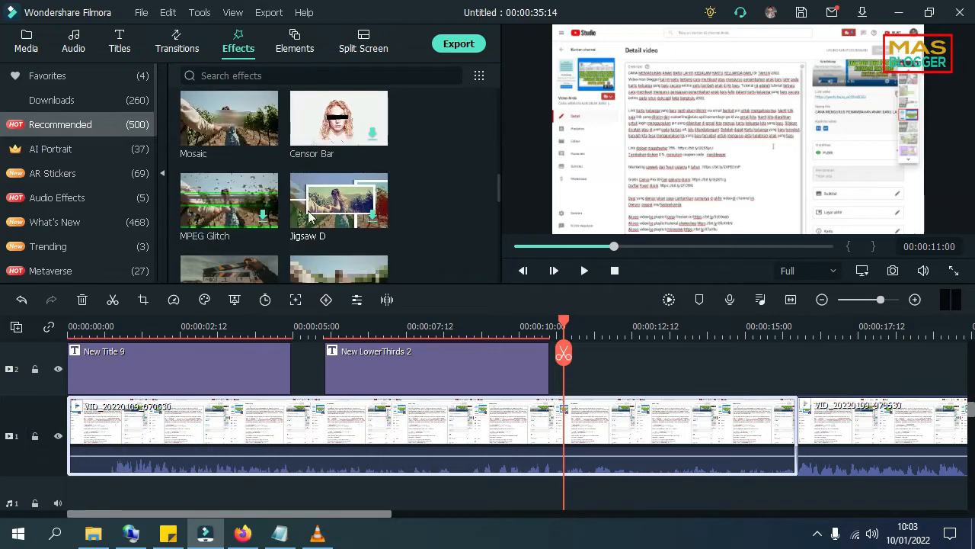
{"action": "scroll", "coordinate": [343, 199], "scroll_direction": "down", "scroll_amount": 3}
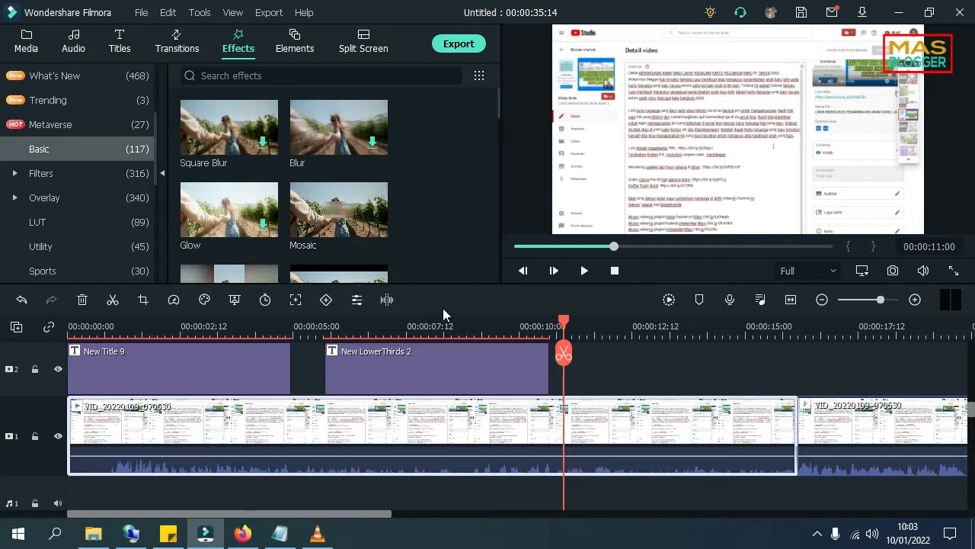
{"action": "mouse_move", "coordinate": [323, 207]}
{"action": "left_click_drag", "start_coordinate": [323, 207], "coordinate": [493, 286]}
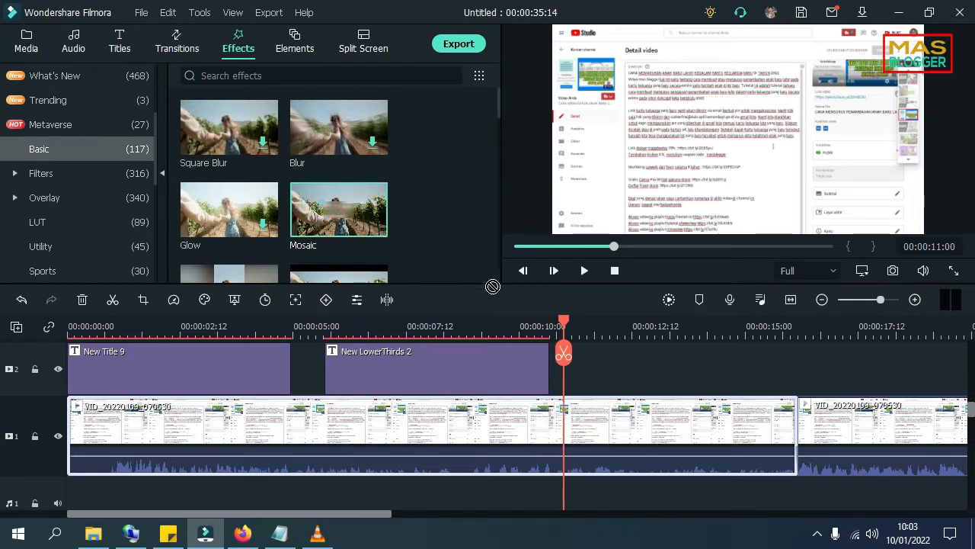
{"action": "left_click_drag", "start_coordinate": [566, 343], "coordinate": [575, 404]}
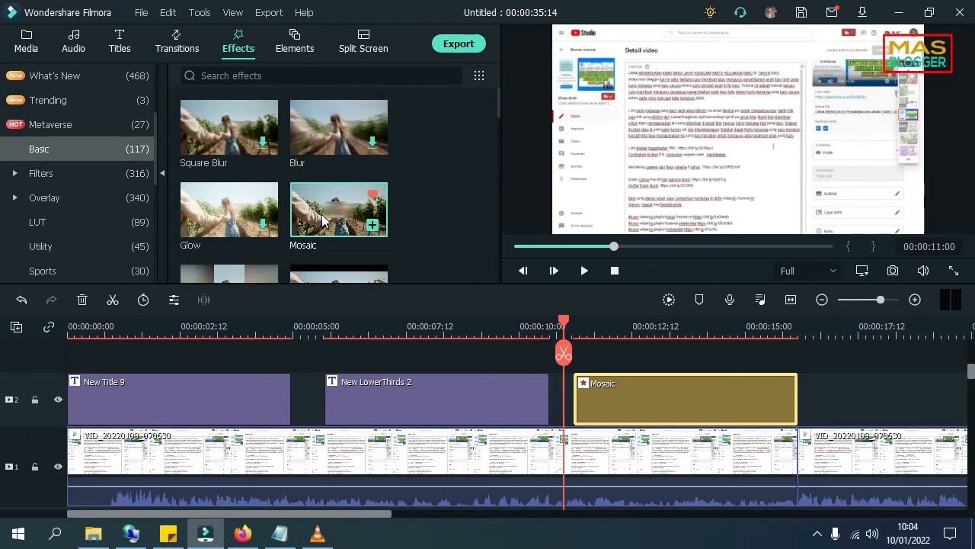
Fit the Mosaic area over the two link and coupon lines below the description paragraphs and extend its clip to about 00:00:18:12.
{"action": "double_click", "coordinate": [677, 400]}
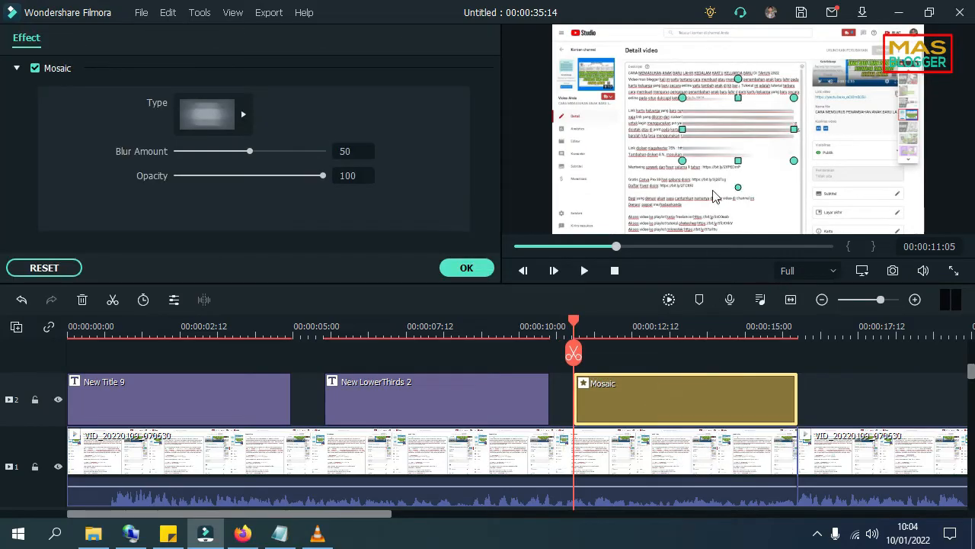
{"action": "left_click_drag", "start_coordinate": [747, 131], "coordinate": [827, 148]}
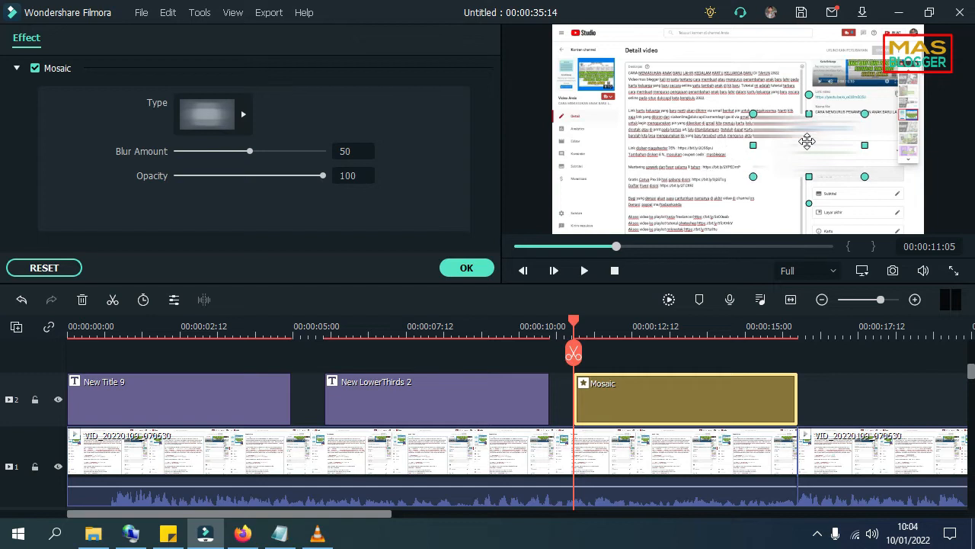
{"action": "left_click_drag", "start_coordinate": [807, 141], "coordinate": [684, 144]}
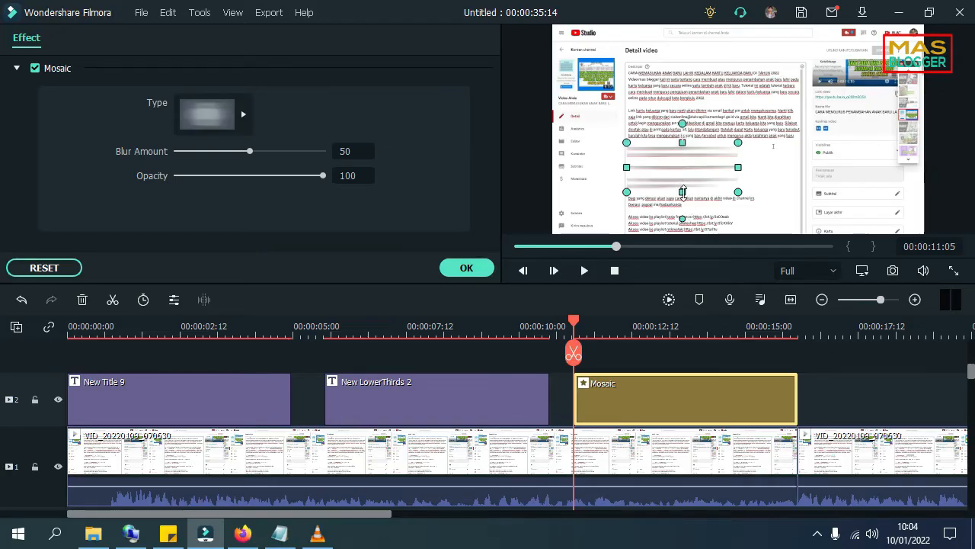
{"action": "left_click_drag", "start_coordinate": [683, 192], "coordinate": [732, 156]}
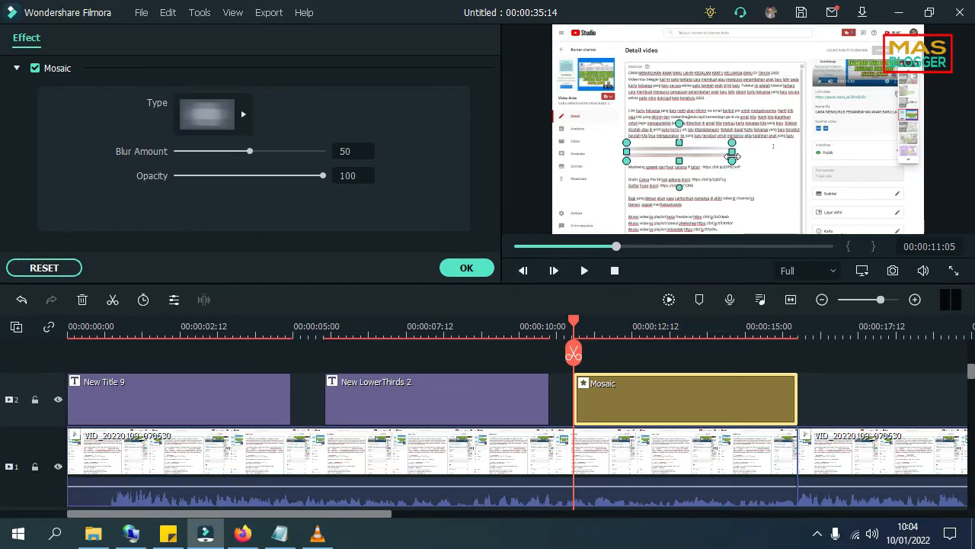
{"action": "left_click", "coordinate": [786, 199]}
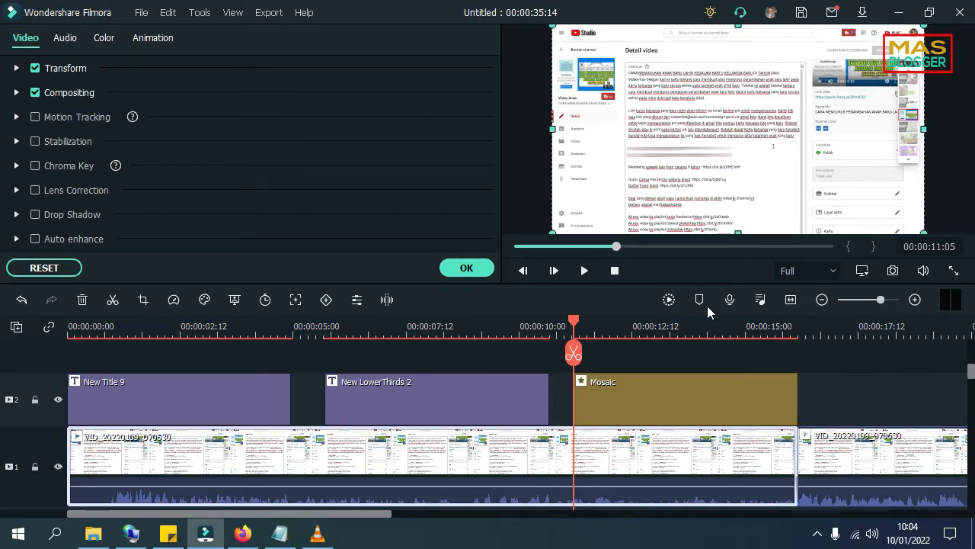
{"action": "left_click_drag", "start_coordinate": [794, 401], "coordinate": [907, 402]}
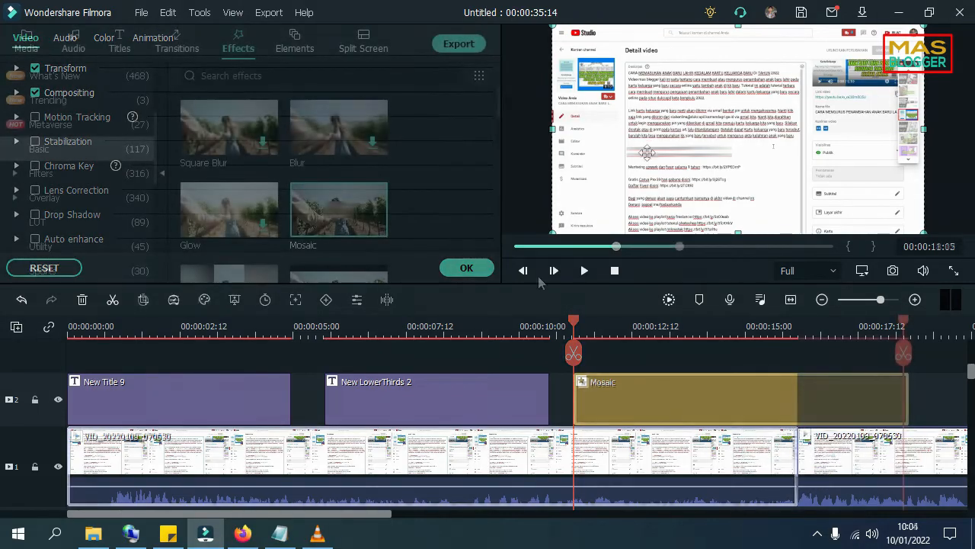
Add the recommended subscribe element Element_14 to video track 3, starting at 00:00:06:05.
{"action": "left_click", "coordinate": [296, 40]}
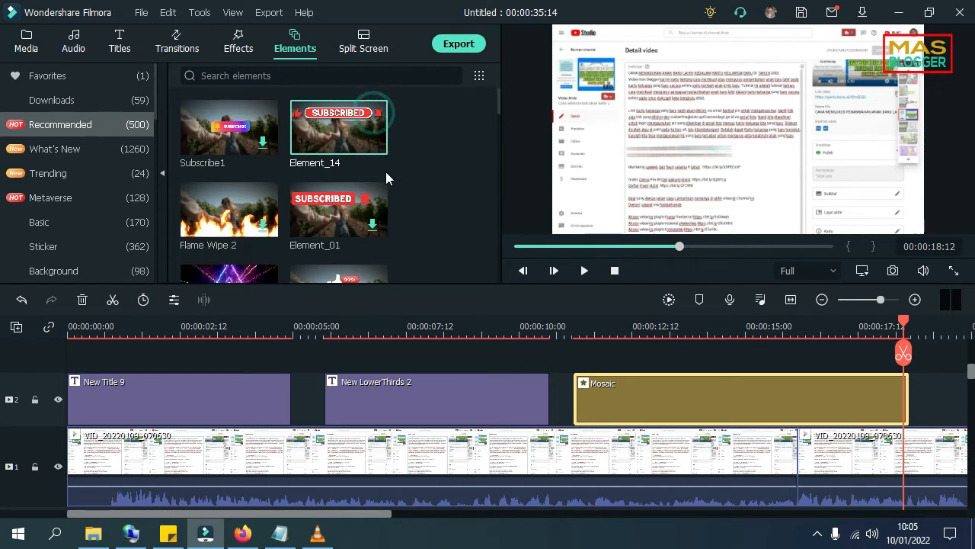
{"action": "scroll", "coordinate": [336, 224], "scroll_direction": "down", "scroll_amount": 3}
{"action": "scroll", "coordinate": [336, 224], "scroll_direction": "up", "scroll_amount": 3}
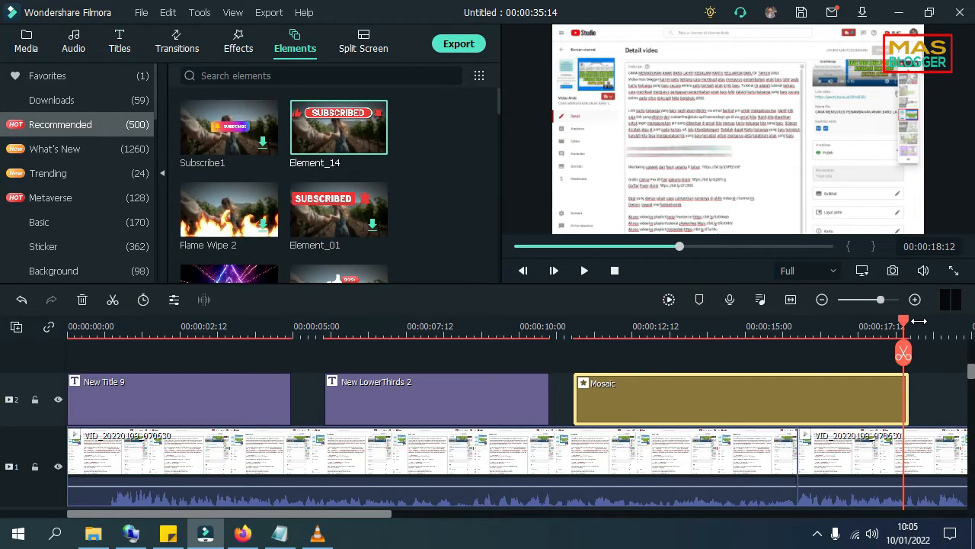
{"action": "left_click_drag", "start_coordinate": [901, 326], "coordinate": [347, 329]}
{"action": "scroll", "coordinate": [392, 387], "scroll_direction": "up", "scroll_amount": 1}
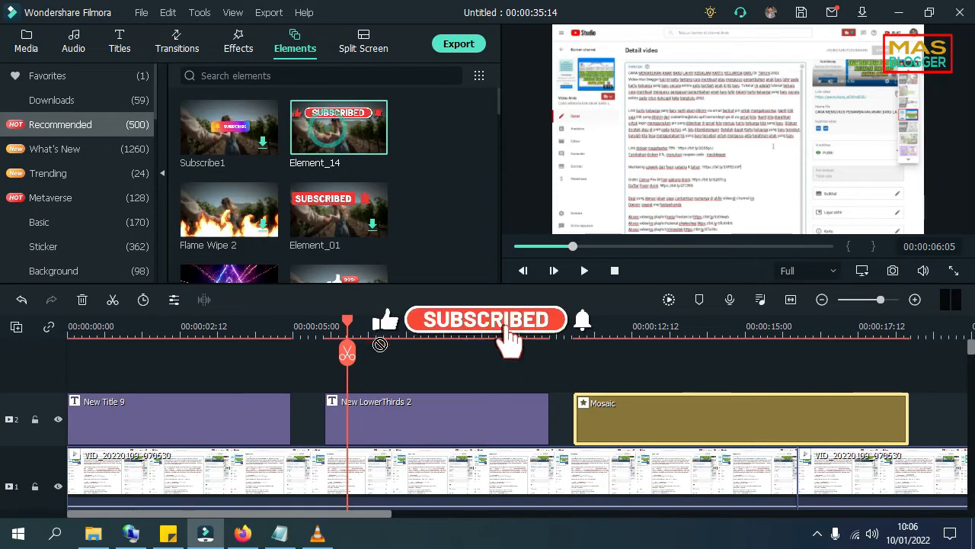
{"action": "left_click_drag", "start_coordinate": [374, 364], "coordinate": [352, 369]}
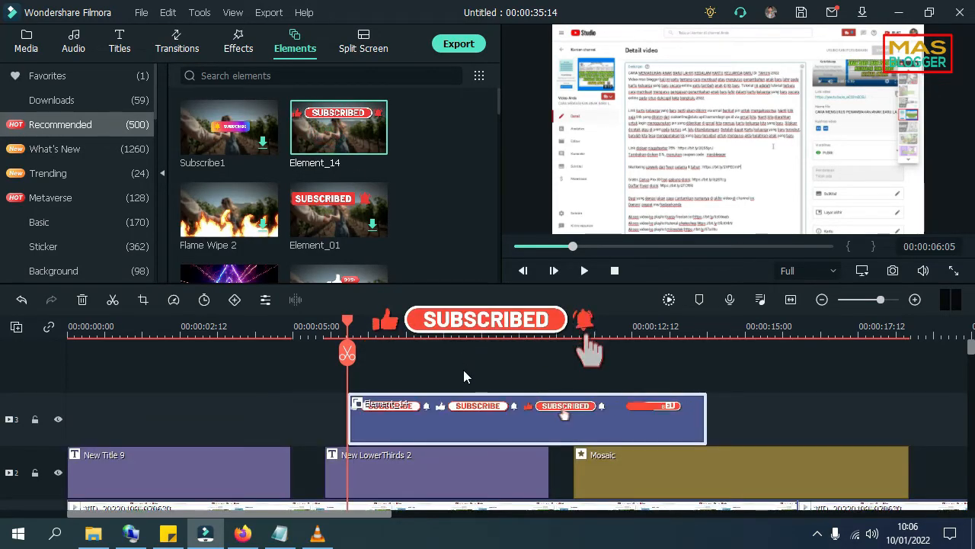
Shrink Element_14 to about a third of the frame width and position it at the lower centre of the video.
{"action": "left_click_drag", "start_coordinate": [347, 330], "coordinate": [567, 354]}
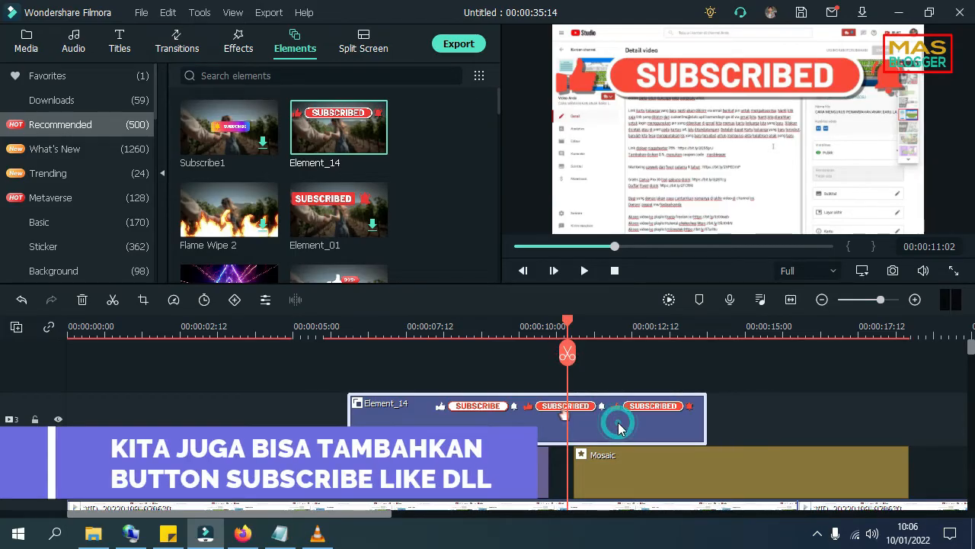
{"action": "double_click", "coordinate": [618, 422]}
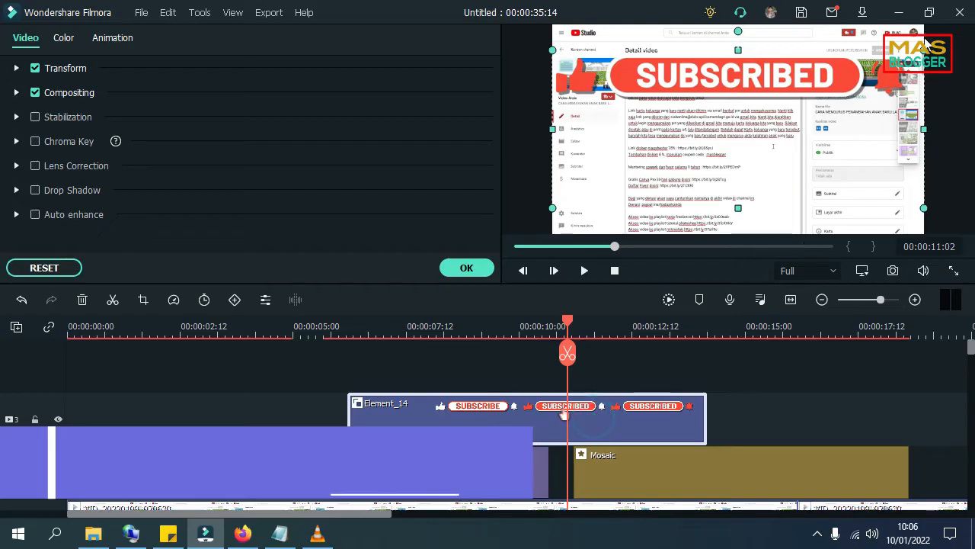
{"action": "left_click", "coordinate": [826, 362]}
{"action": "left_click", "coordinate": [625, 419]}
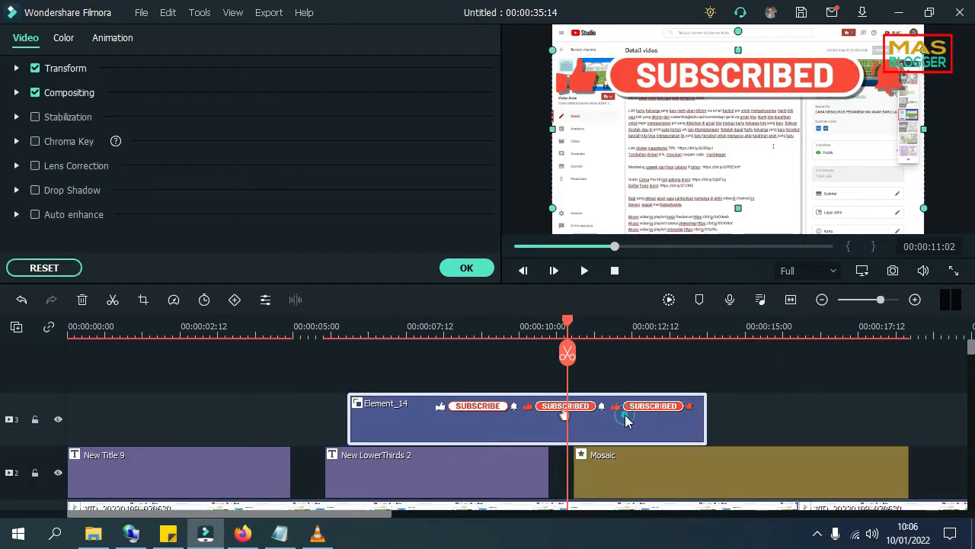
{"action": "left_click_drag", "start_coordinate": [929, 47], "coordinate": [666, 190]}
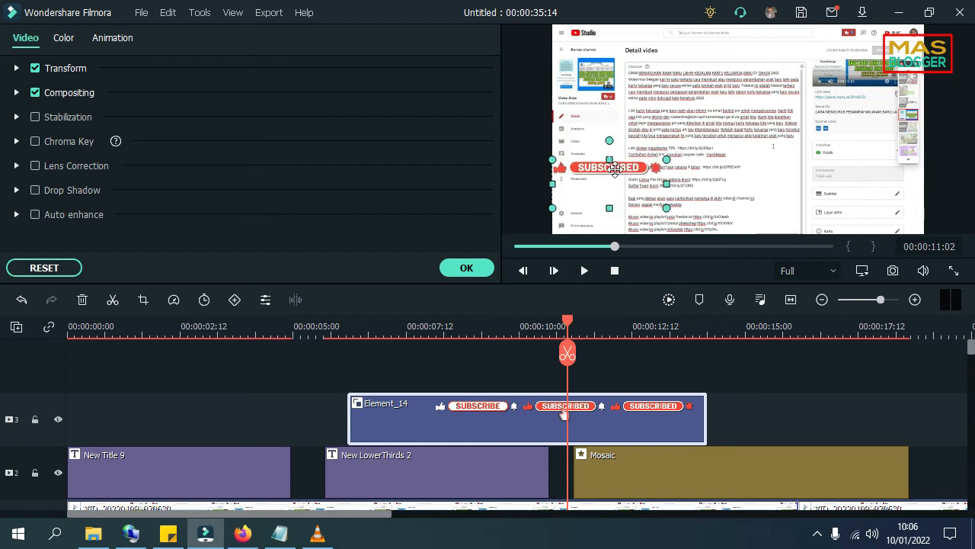
{"action": "left_click_drag", "start_coordinate": [615, 169], "coordinate": [722, 191]}
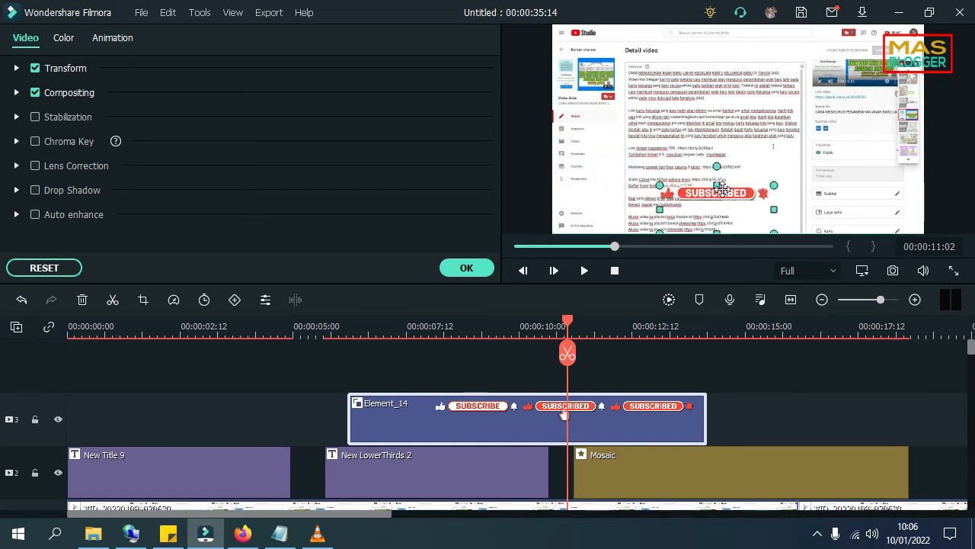
{"action": "left_click", "coordinate": [467, 268]}
Play the timeline from the start of Element_14 to preview the added elements, and pause playback.
{"action": "left_click_drag", "start_coordinate": [565, 321], "coordinate": [346, 321]}
{"action": "left_click", "coordinate": [584, 270]}
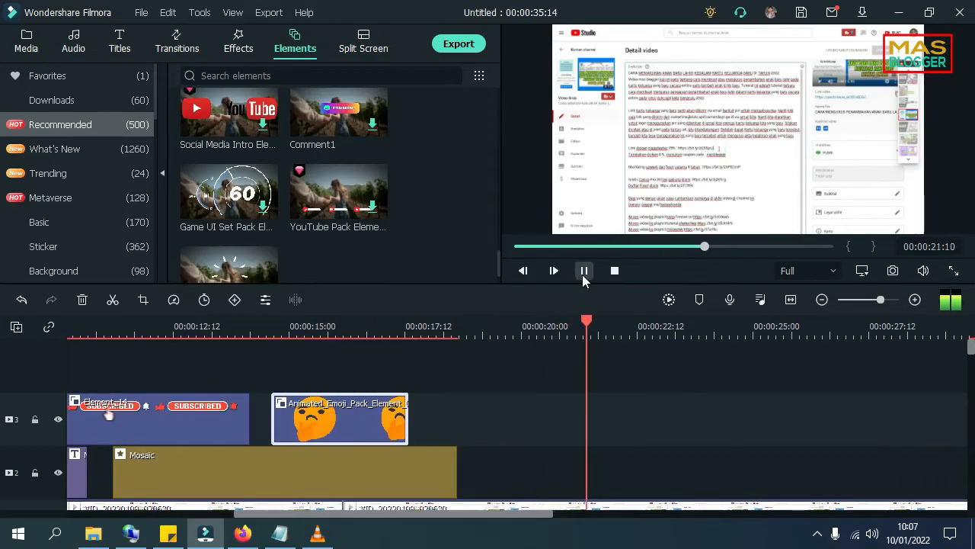
{"action": "left_click", "coordinate": [584, 270]}
Fit the whole project in the timeline view and move the playhead to 00:00:20:11, within the second main clip.
{"action": "scroll", "coordinate": [742, 344], "scroll_direction": "down", "scroll_amount": 2}
{"action": "left_click_drag", "start_coordinate": [880, 303], "coordinate": [873, 299]}
{"action": "scroll", "coordinate": [332, 410], "scroll_direction": "down", "scroll_amount": 2}
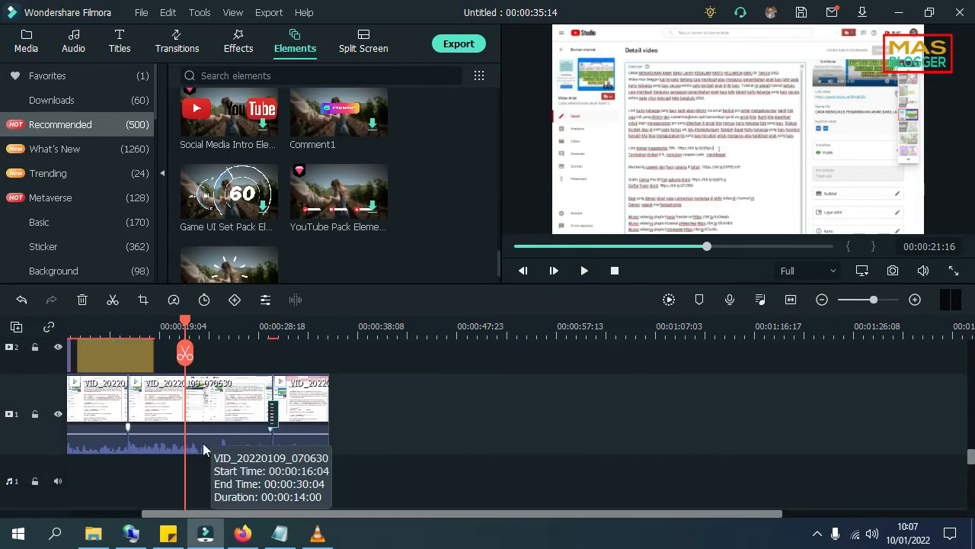
{"action": "left_click_drag", "start_coordinate": [442, 513], "coordinate": [323, 513]}
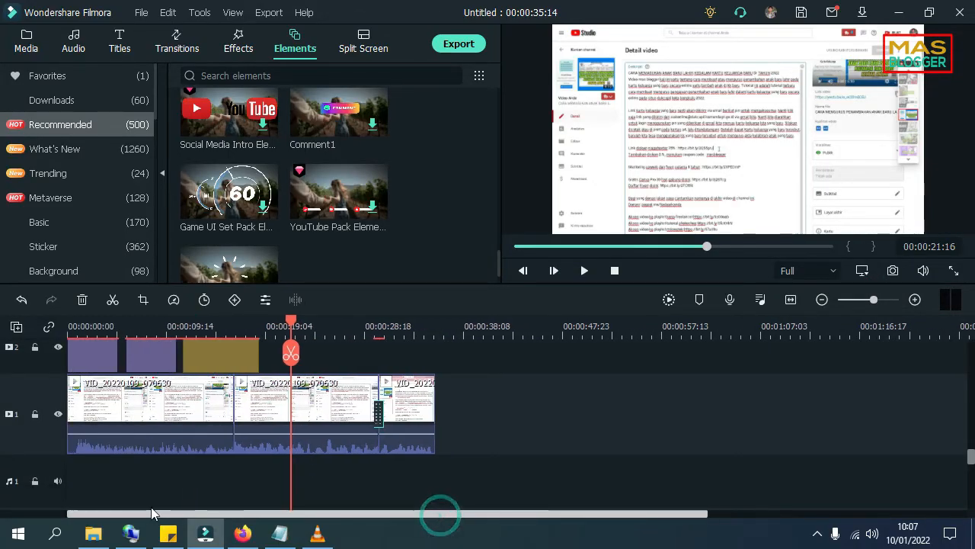
{"action": "left_click_drag", "start_coordinate": [292, 323], "coordinate": [279, 322]}
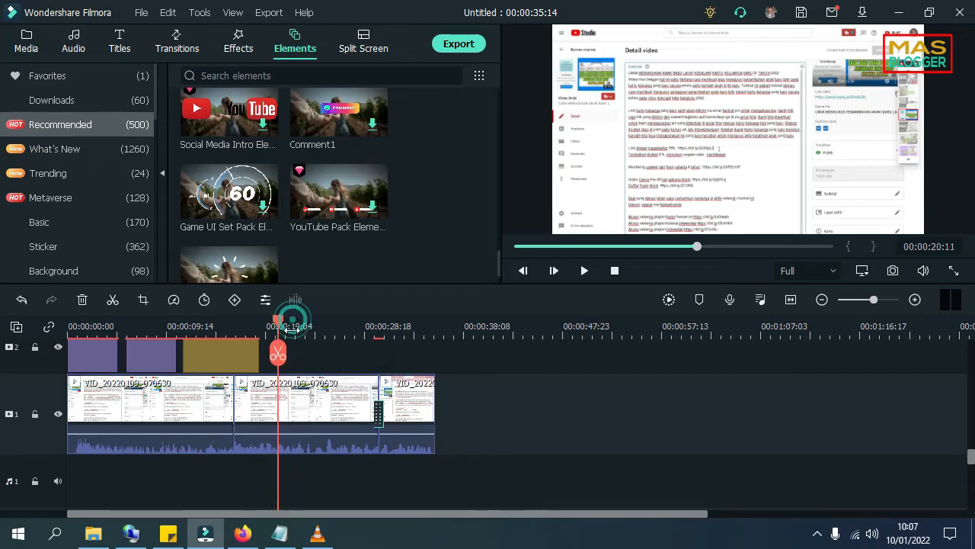
Raise the audio volume of the second main clip on video track 1 to about 5 dB.
{"action": "left_click", "coordinate": [317, 403]}
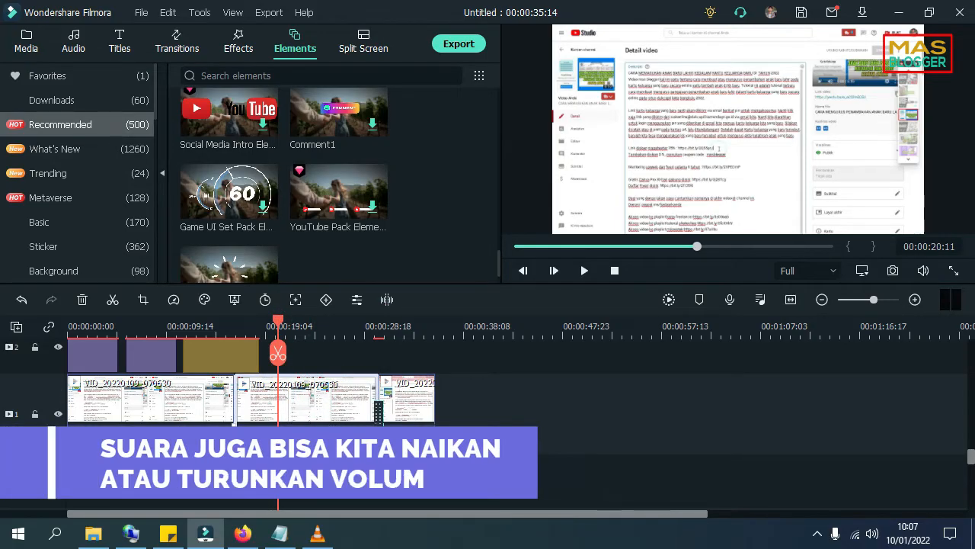
{"action": "right_click", "coordinate": [316, 409]}
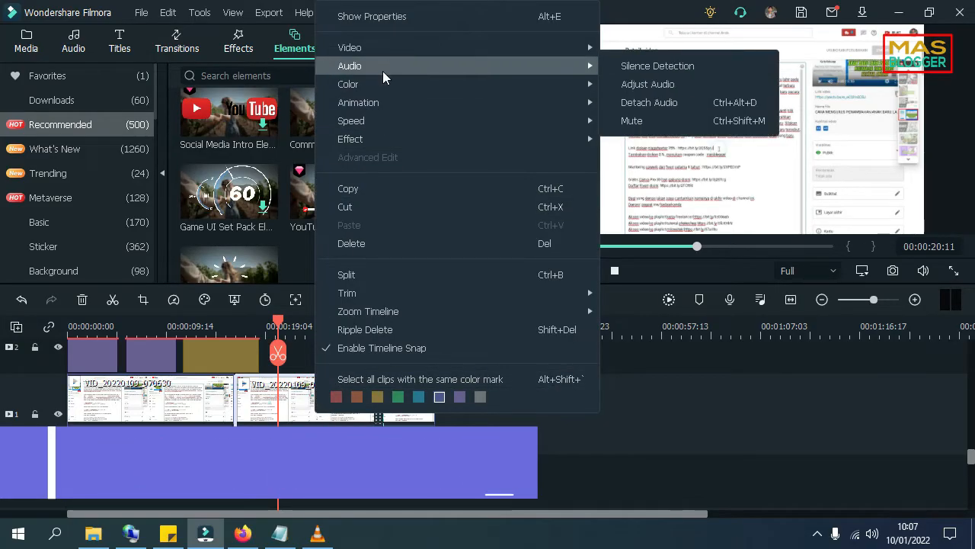
{"action": "left_click", "coordinate": [296, 406]}
{"action": "left_click", "coordinate": [299, 405]}
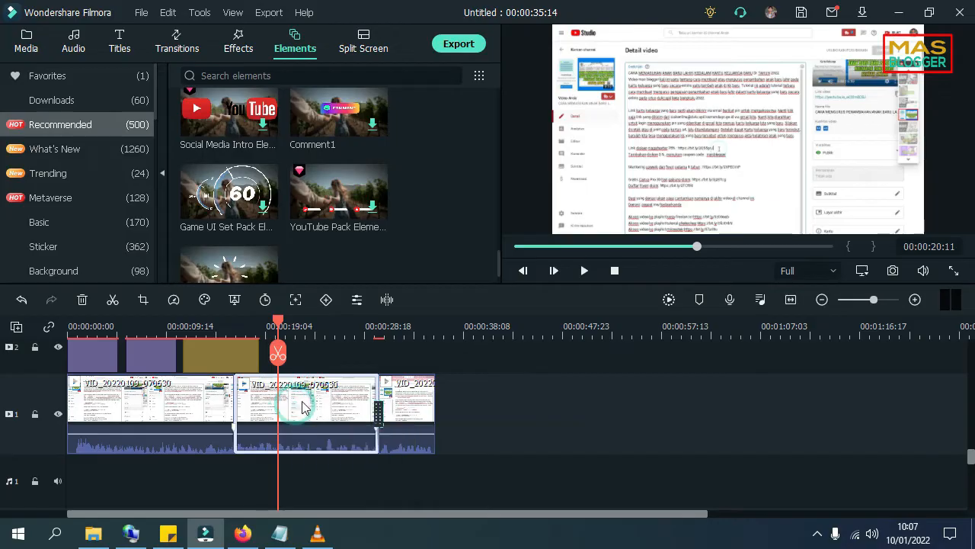
{"action": "double_click", "coordinate": [301, 412]}
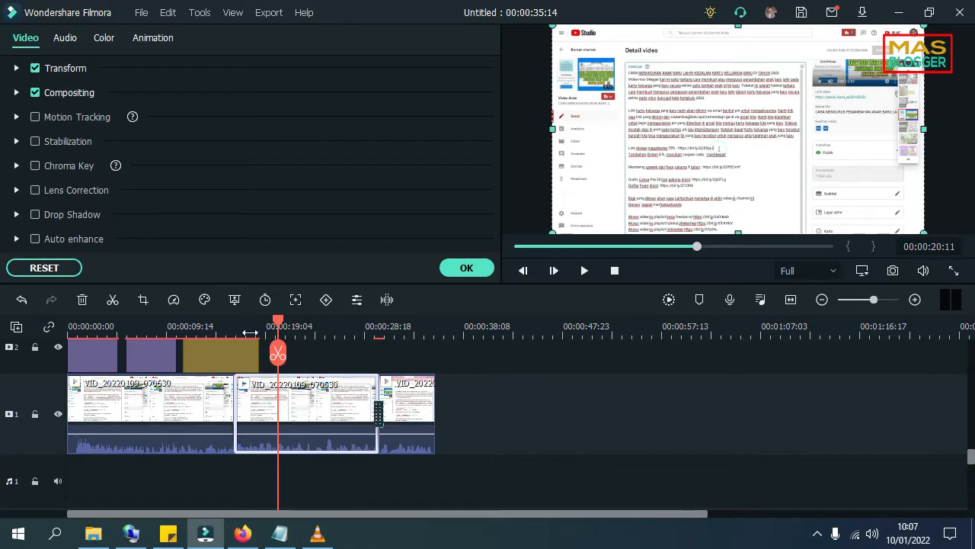
{"action": "left_click", "coordinate": [68, 41]}
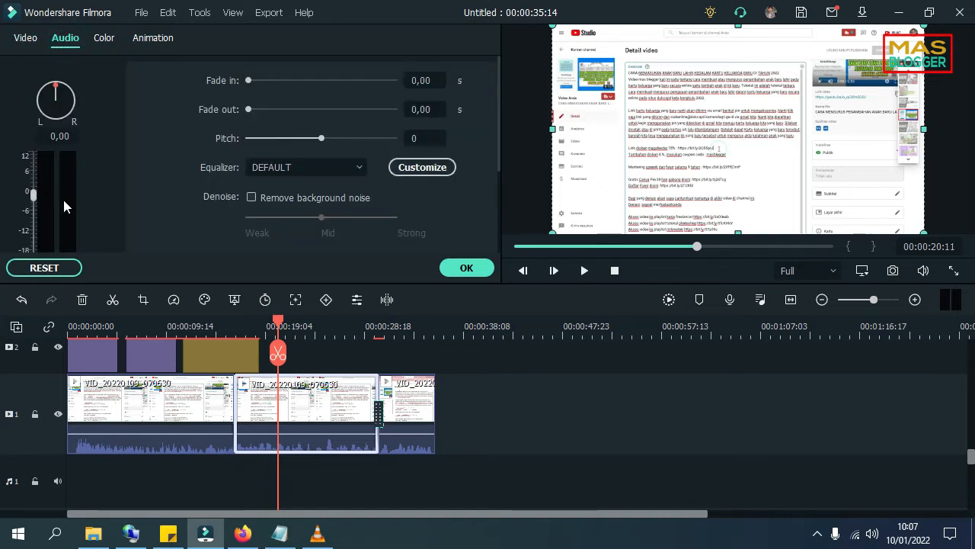
{"action": "scroll", "coordinate": [37, 197], "scroll_direction": "down", "scroll_amount": 2}
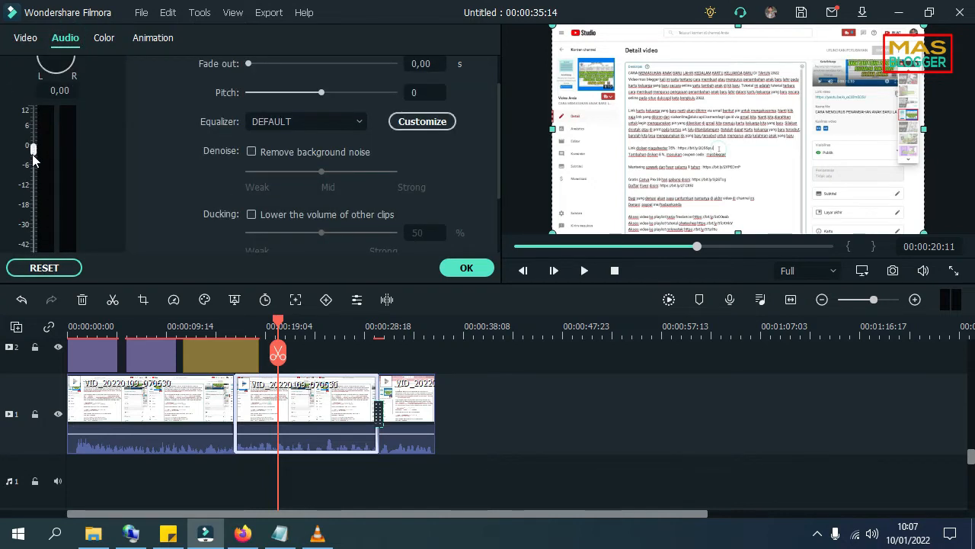
{"action": "left_click_drag", "start_coordinate": [35, 156], "coordinate": [31, 135]}
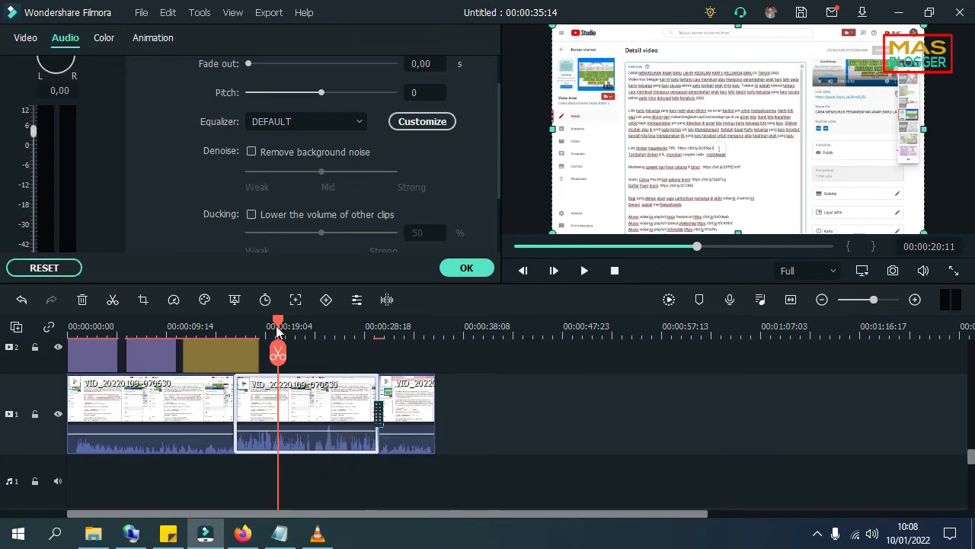
Play the second main clip from its start to check its volume, and pause playback.
{"action": "left_click_drag", "start_coordinate": [279, 329], "coordinate": [233, 325]}
{"action": "left_click", "coordinate": [584, 271]}
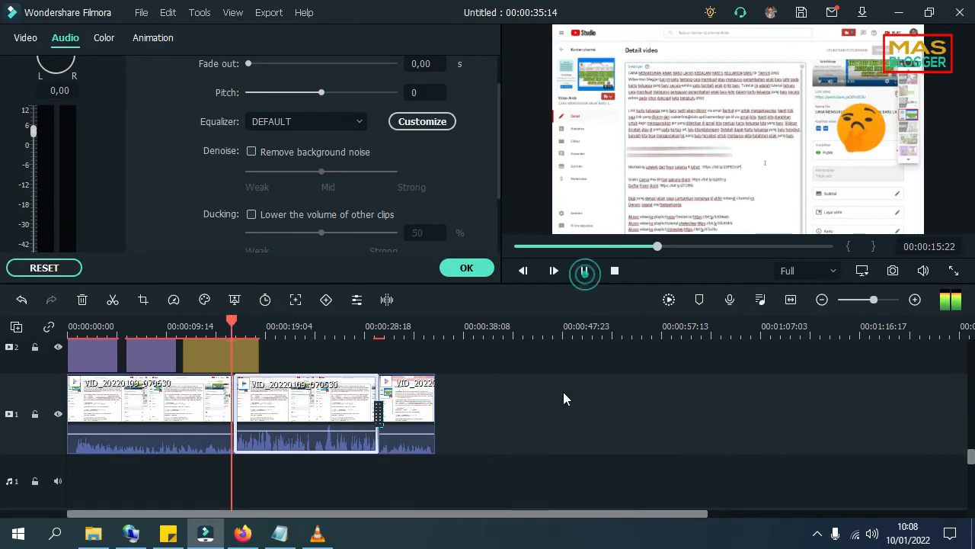
{"action": "key", "text": "space"}
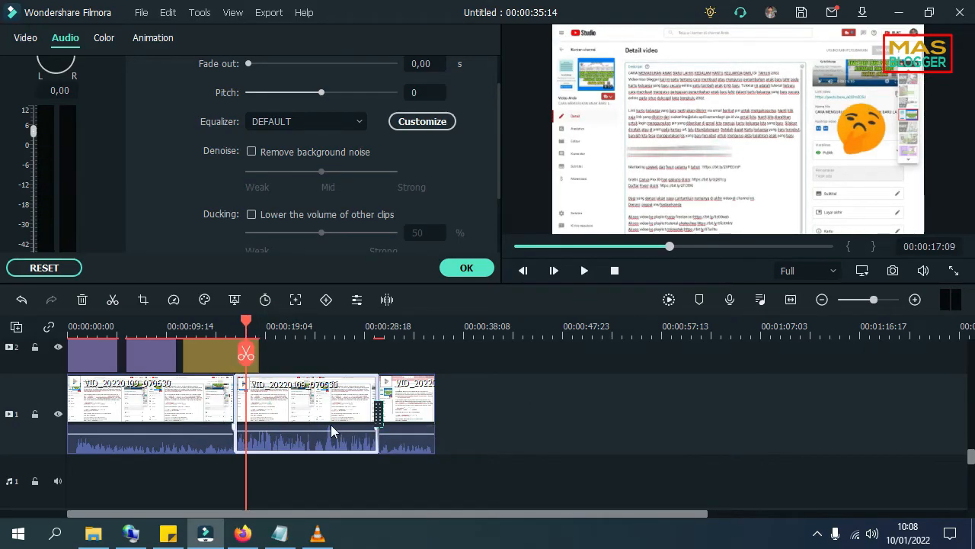
Lower the second main clip's volume on its waveform, reset its audio settings to default, and close the clip's properties.
{"action": "left_click_drag", "start_coordinate": [312, 425], "coordinate": [315, 435]}
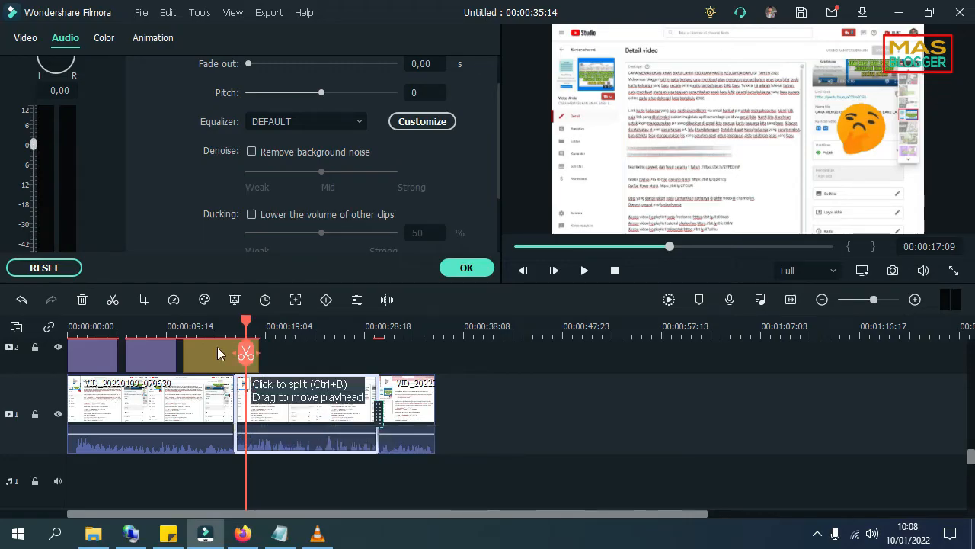
{"action": "left_click", "coordinate": [61, 270]}
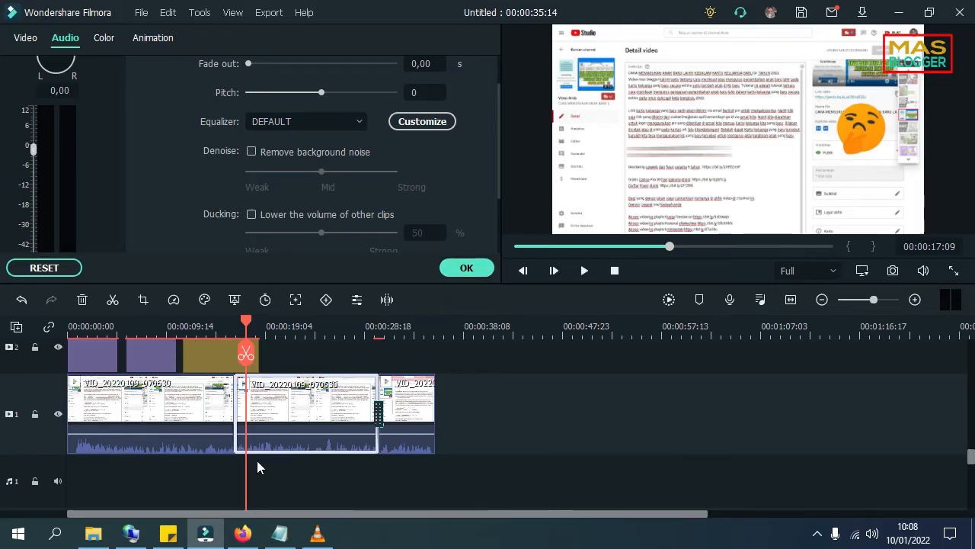
{"action": "left_click", "coordinate": [467, 268]}
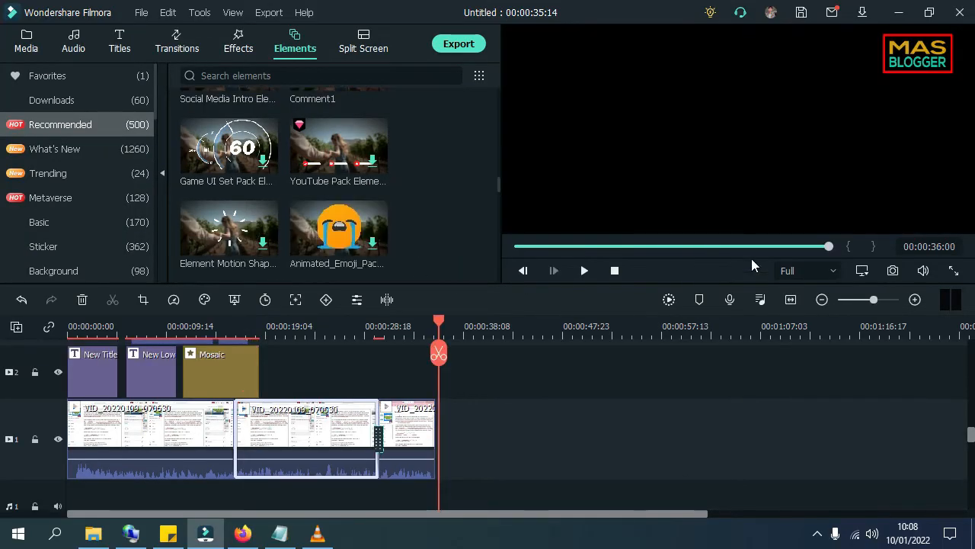
Add the alternatif youtube end screen video to video track 1, directly after the last main clip at 00:00:35:14.
{"action": "left_click", "coordinate": [829, 247]}
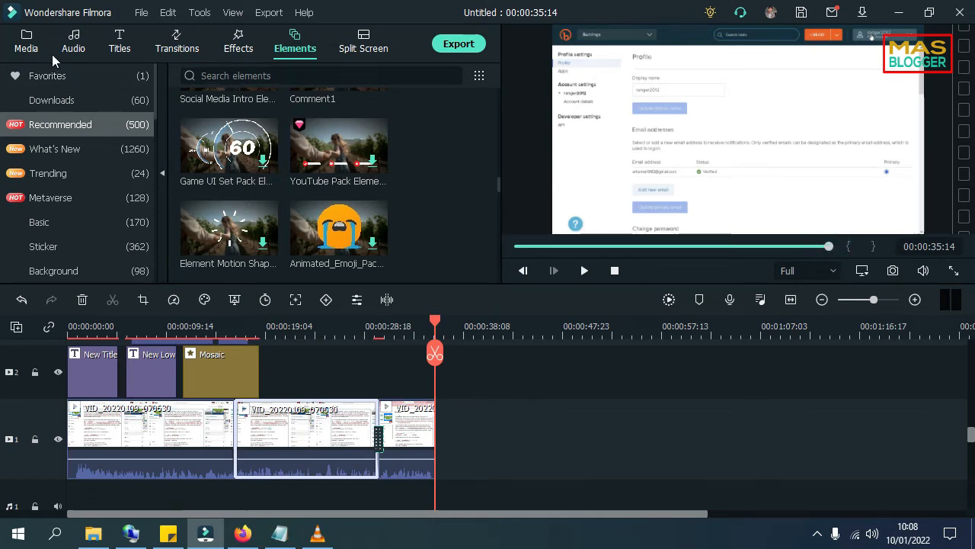
{"action": "left_click", "coordinate": [24, 40]}
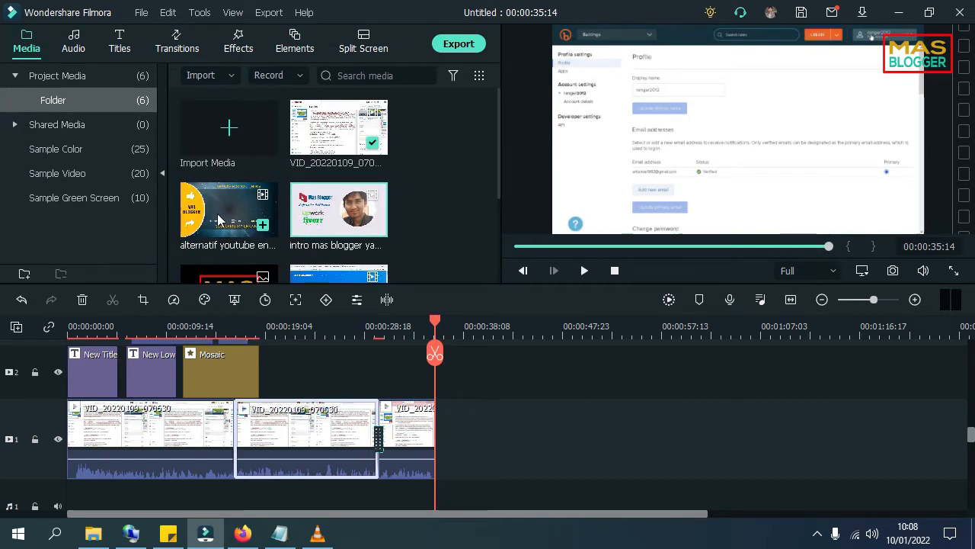
{"action": "left_click_drag", "start_coordinate": [218, 218], "coordinate": [447, 430]}
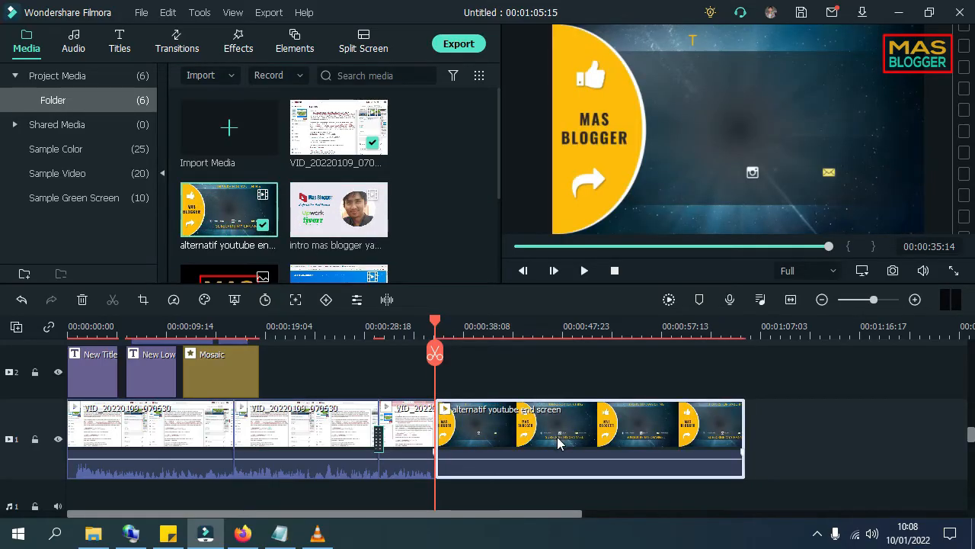
Add the favourite Dissolve transition between the last main clip and the end screen clip.
{"action": "left_click", "coordinate": [179, 47]}
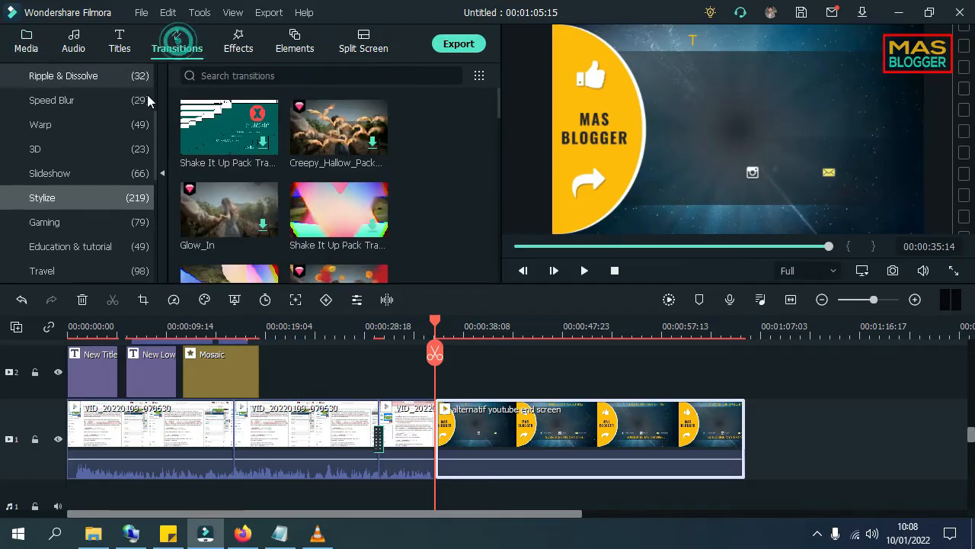
{"action": "scroll", "coordinate": [93, 158], "scroll_direction": "up", "scroll_amount": 3}
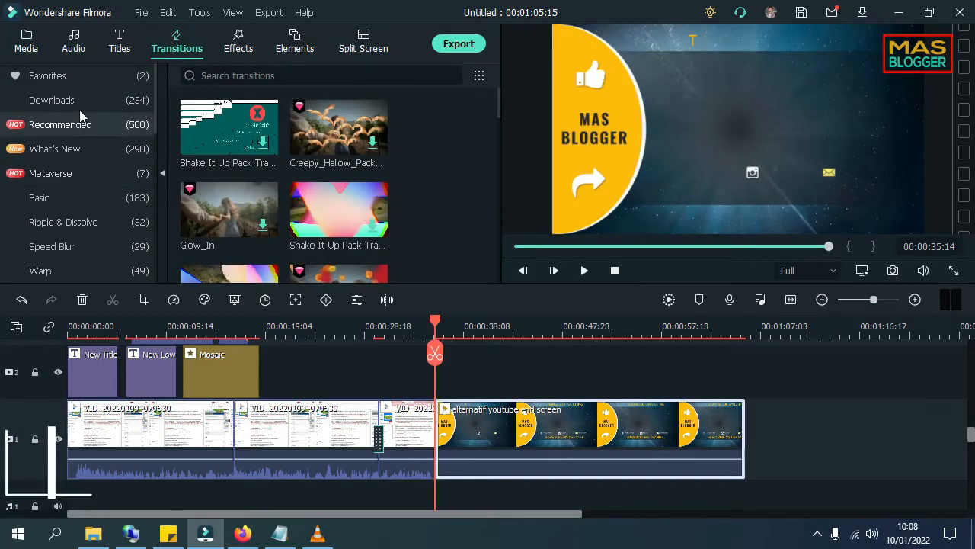
{"action": "left_click", "coordinate": [78, 78]}
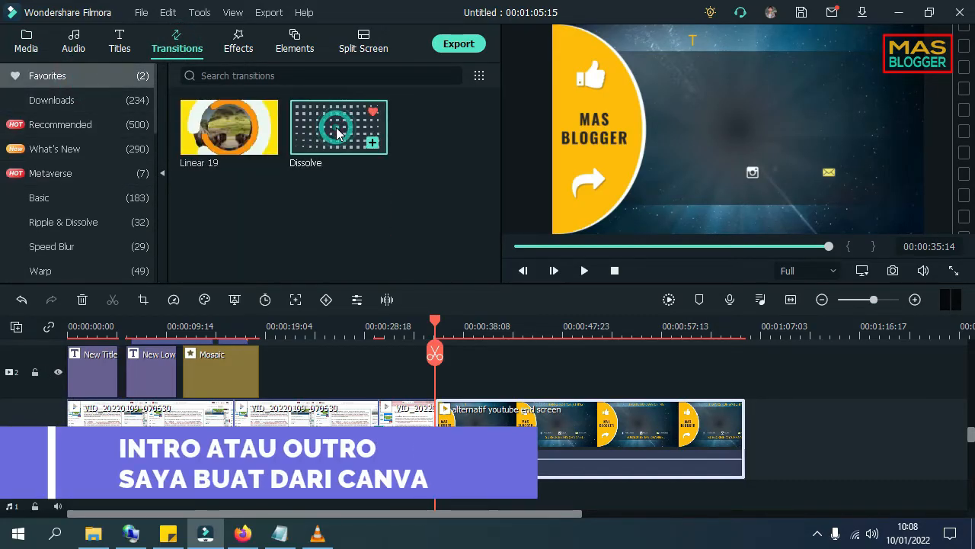
{"action": "left_click_drag", "start_coordinate": [338, 133], "coordinate": [468, 333]}
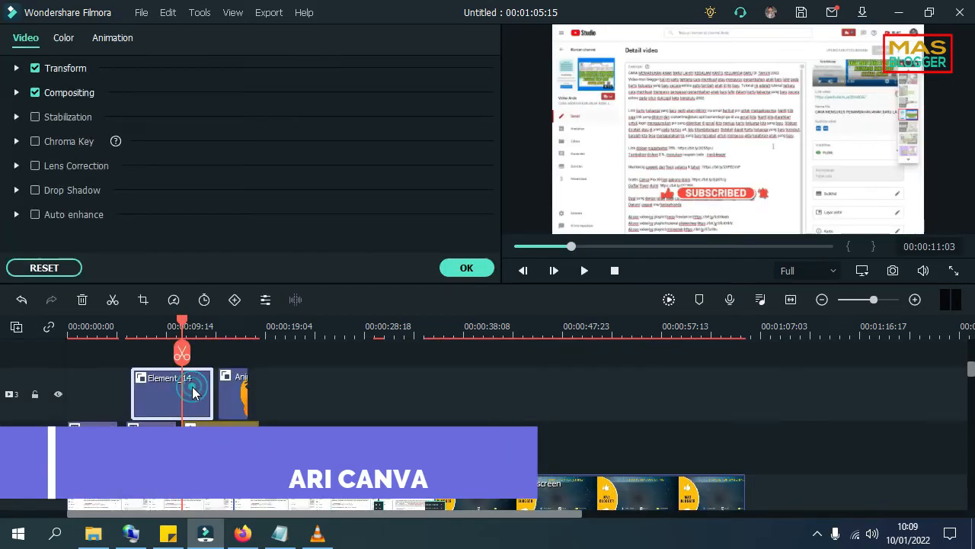
Paste a copy of Element_14 on video track 3 at 00:00:28:07 and move it earlier to start at about 00:00:25.
{"action": "right_click", "coordinate": [193, 394]}
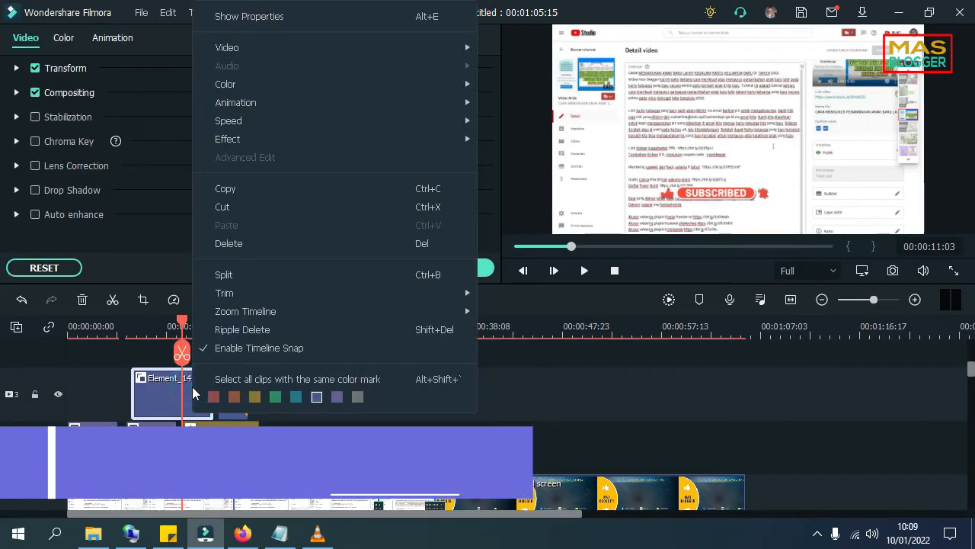
{"action": "left_click", "coordinate": [245, 188]}
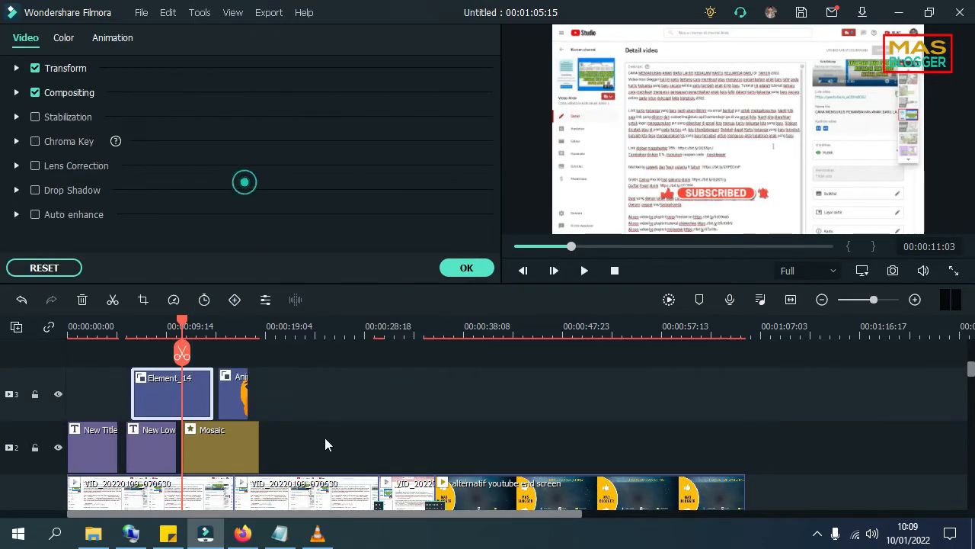
{"action": "scroll", "coordinate": [290, 412], "scroll_direction": "down", "scroll_amount": 3}
{"action": "scroll", "coordinate": [237, 377], "scroll_direction": "up", "scroll_amount": 2}
{"action": "left_click_drag", "start_coordinate": [186, 327], "coordinate": [359, 325]}
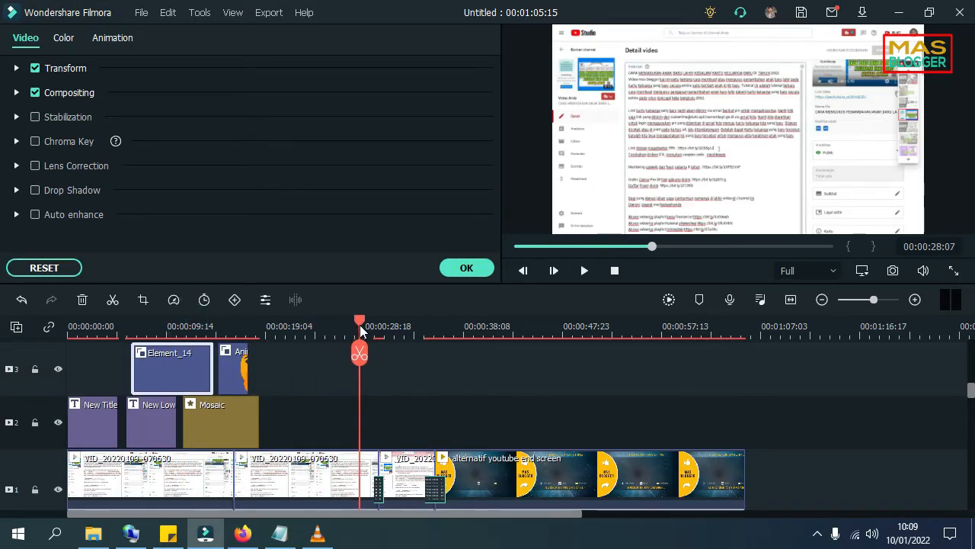
{"action": "right_click", "coordinate": [170, 358]}
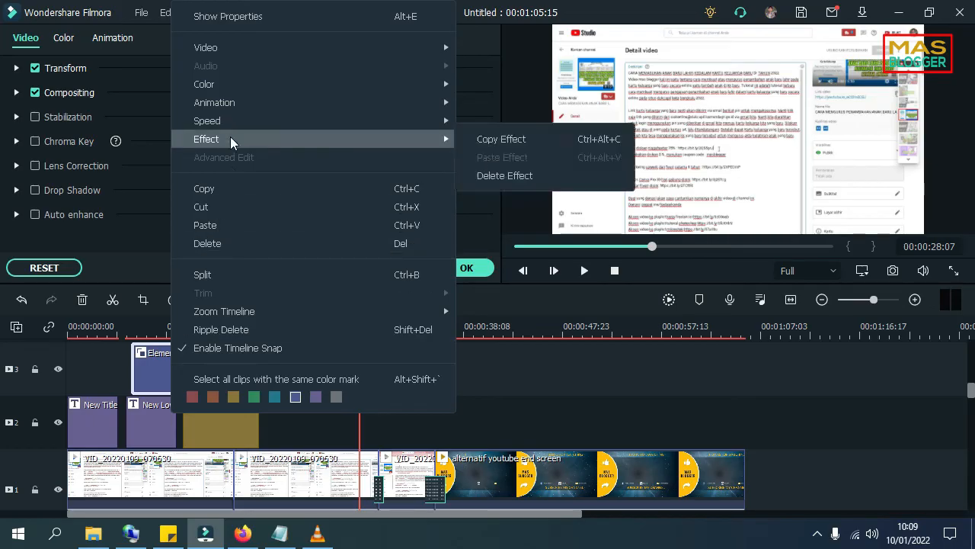
{"action": "left_click", "coordinate": [238, 188]}
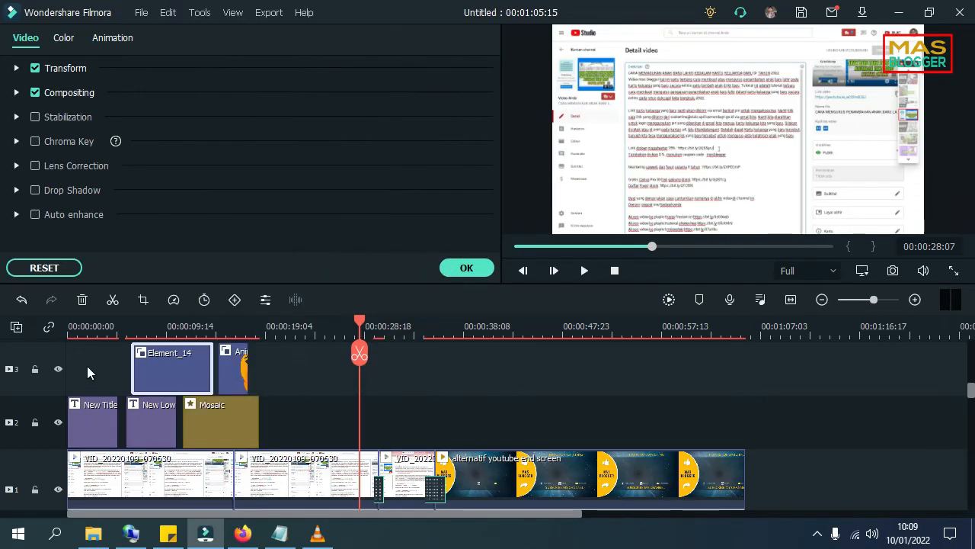
{"action": "left_click", "coordinate": [50, 352]}
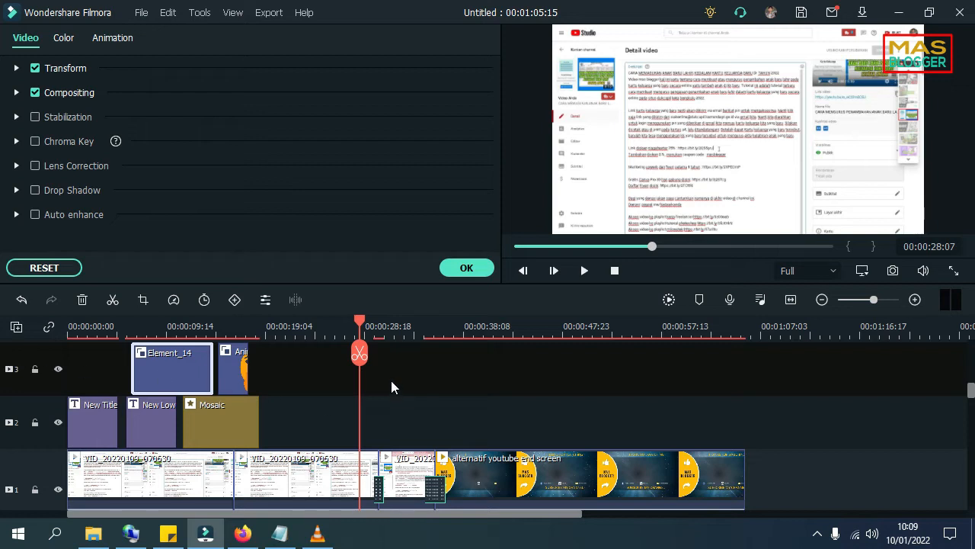
{"action": "key", "text": "ctrl+v"}
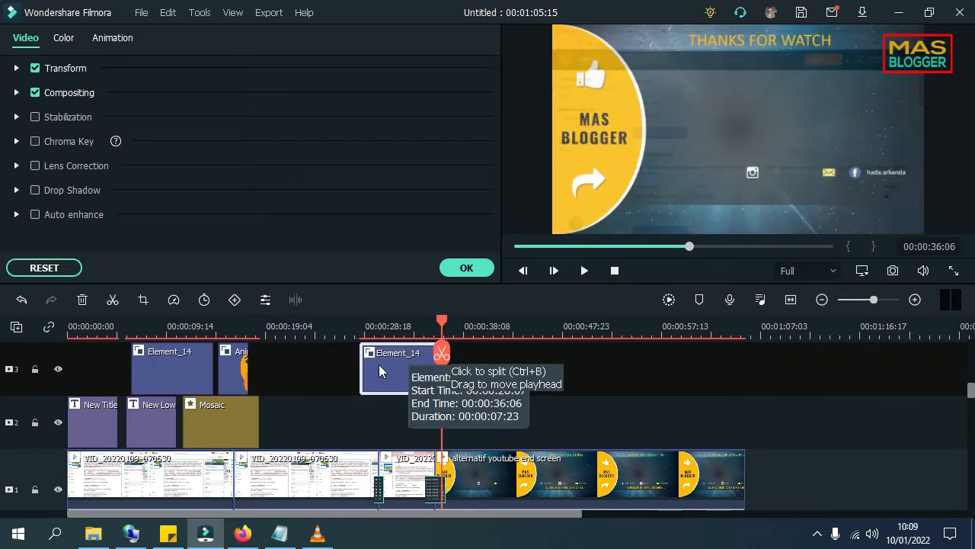
{"action": "left_click_drag", "start_coordinate": [402, 364], "coordinate": [370, 363]}
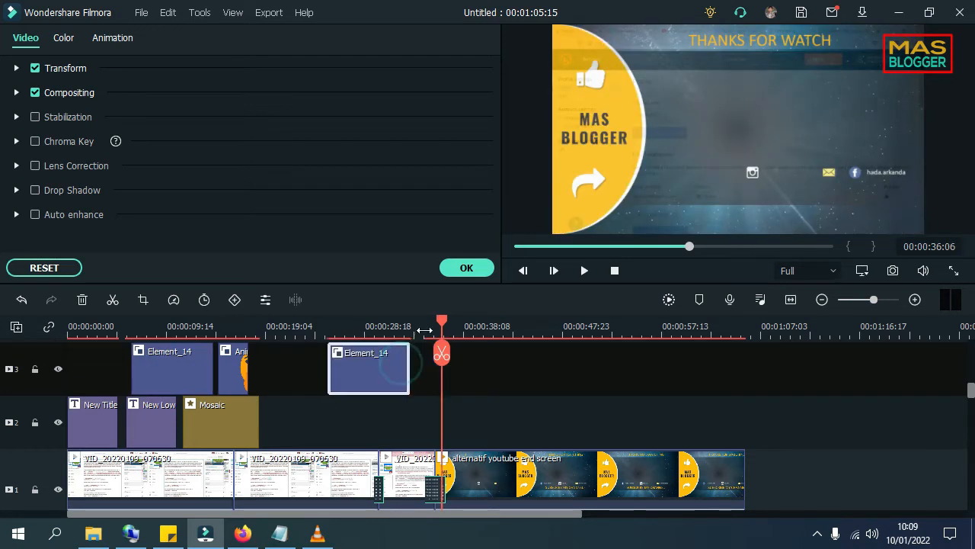
Play the timeline from the start of the copied Element_14, pause playback, and close the element's properties.
{"action": "left_click_drag", "start_coordinate": [442, 326], "coordinate": [326, 324]}
{"action": "left_click", "coordinate": [581, 271]}
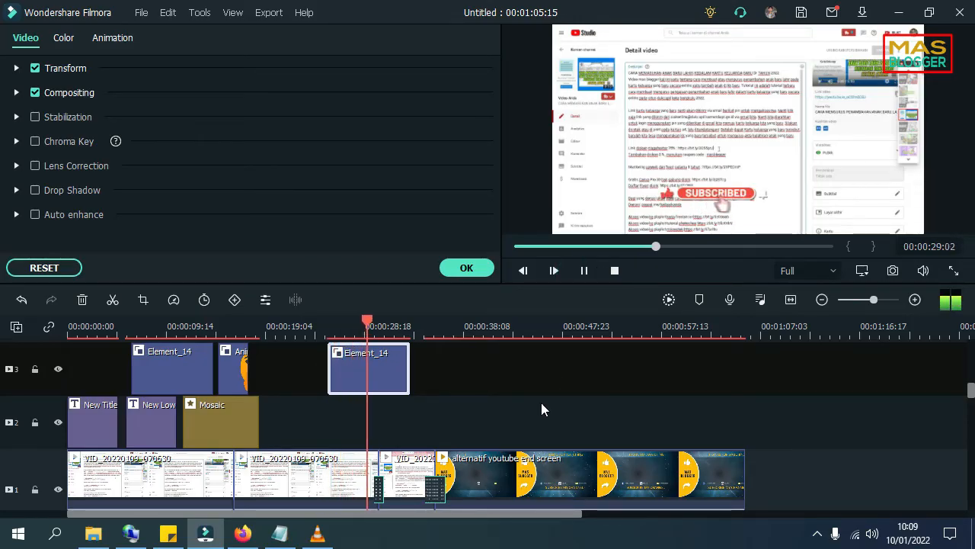
{"action": "key", "text": "space"}
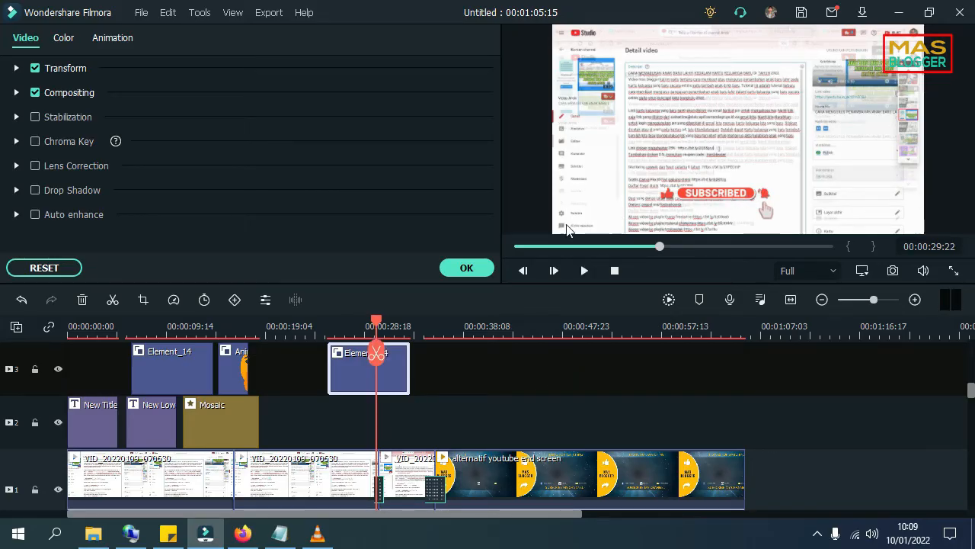
{"action": "left_click", "coordinate": [467, 270]}
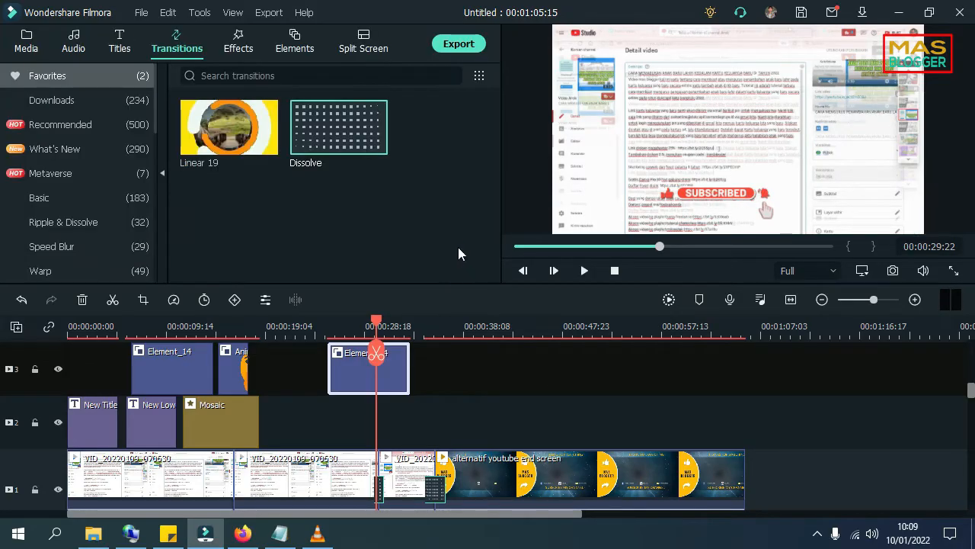
Add the LOGO MAS BLOGGER image from the project media to a new video track 4 at the start of the timeline.
{"action": "scroll", "coordinate": [421, 366], "scroll_direction": "down", "scroll_amount": 1}
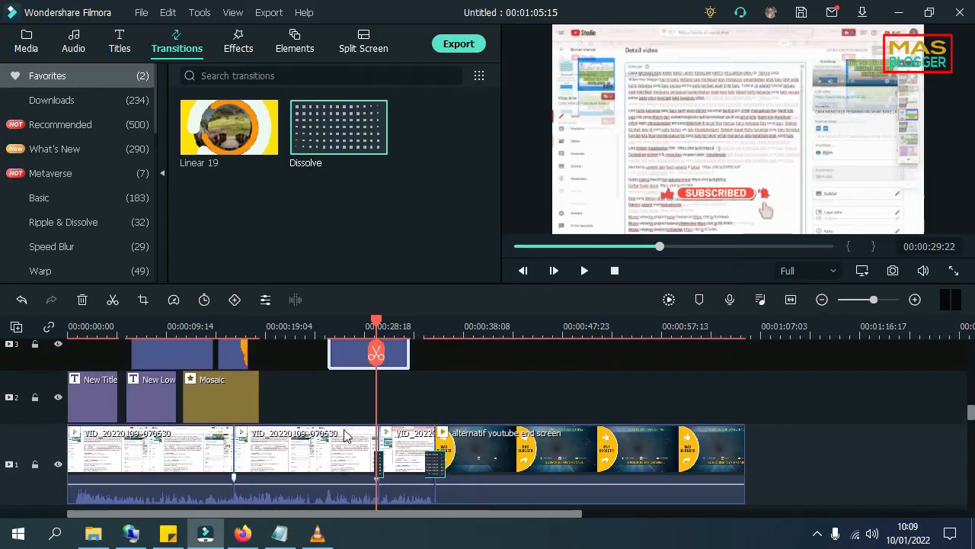
{"action": "scroll", "coordinate": [326, 424], "scroll_direction": "down", "scroll_amount": 1}
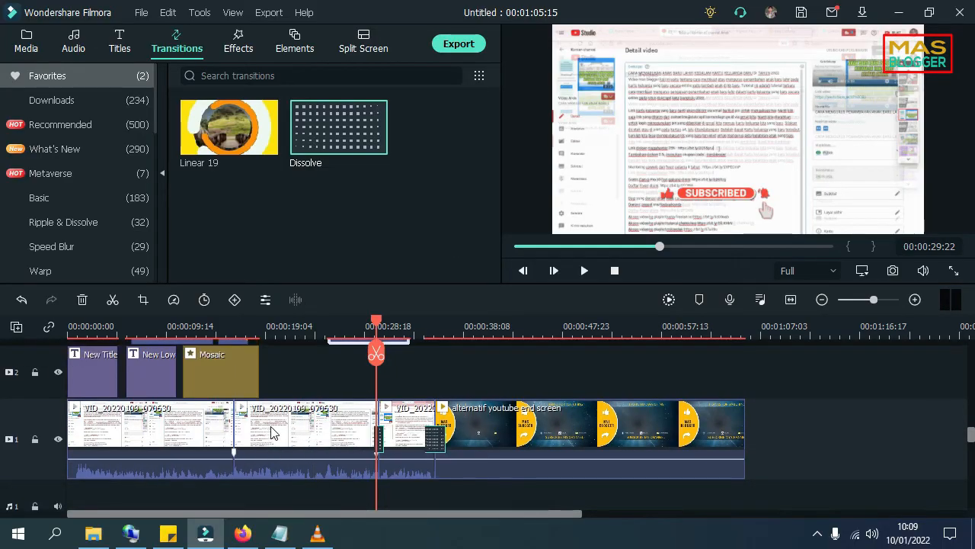
{"action": "scroll", "coordinate": [272, 432], "scroll_direction": "down", "scroll_amount": 1}
{"action": "left_click_drag", "start_coordinate": [374, 322], "coordinate": [15, 326]}
{"action": "scroll", "coordinate": [166, 401], "scroll_direction": "down", "scroll_amount": 2}
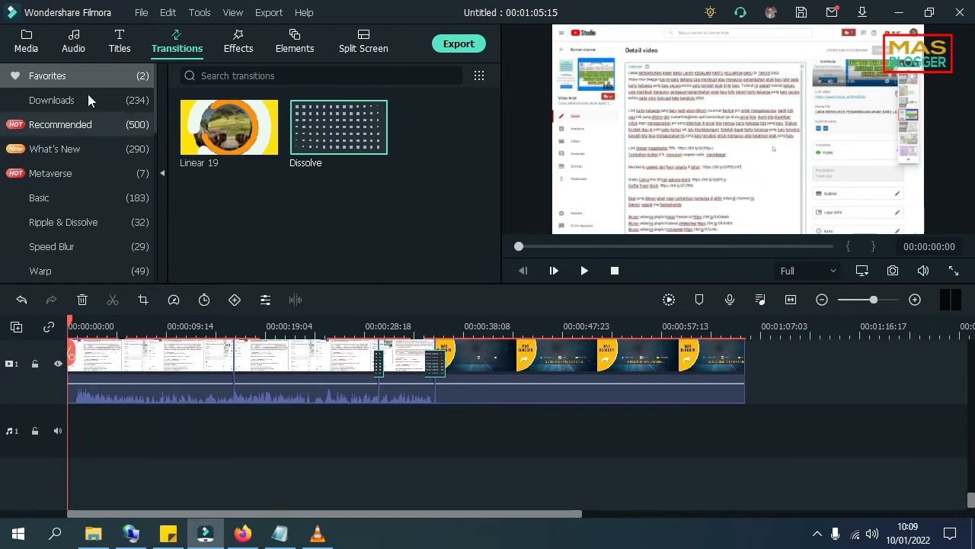
{"action": "left_click", "coordinate": [27, 40]}
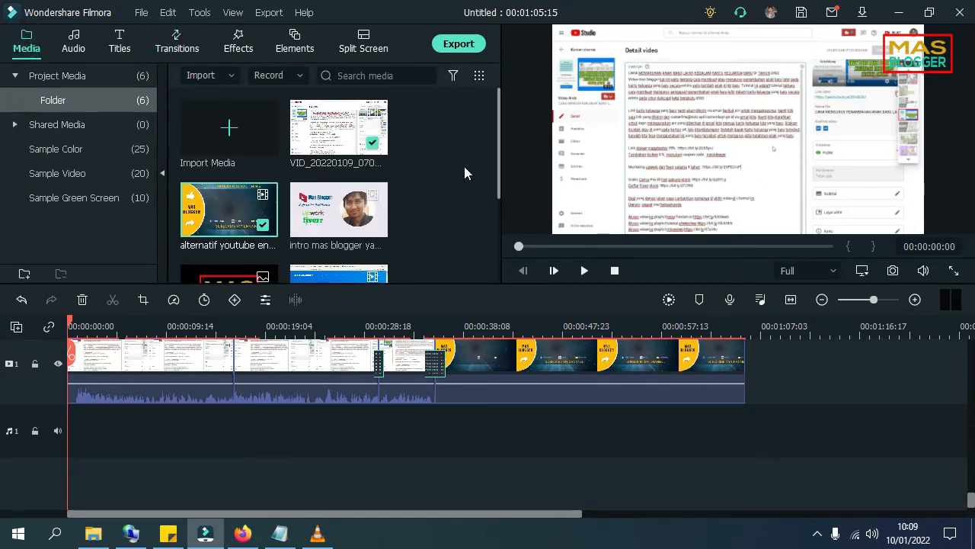
{"action": "scroll", "coordinate": [256, 380], "scroll_direction": "up", "scroll_amount": 2}
{"action": "scroll", "coordinate": [331, 429], "scroll_direction": "up", "scroll_amount": 1}
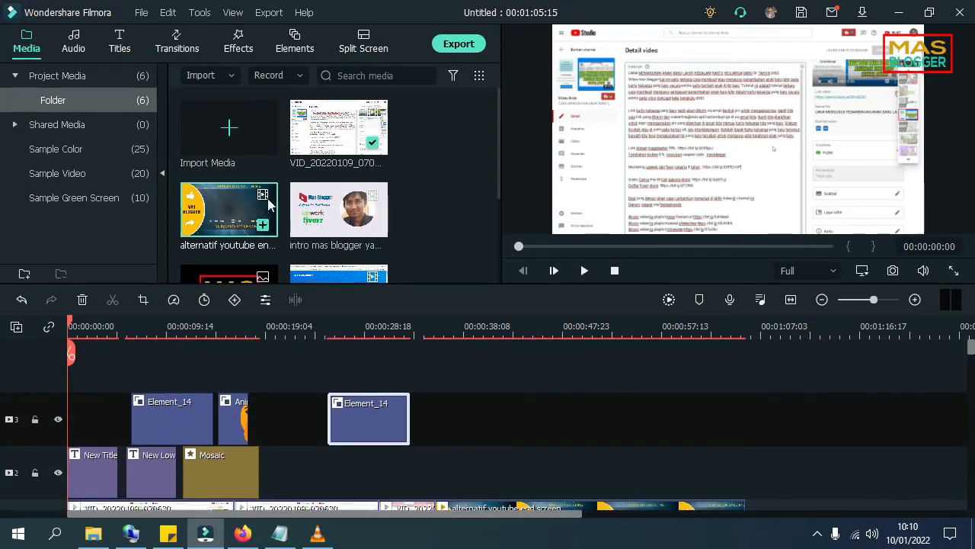
{"action": "scroll", "coordinate": [268, 204], "scroll_direction": "down", "scroll_amount": 2}
{"action": "scroll", "coordinate": [257, 240], "scroll_direction": "up", "scroll_amount": 3}
{"action": "scroll", "coordinate": [240, 258], "scroll_direction": "down", "scroll_amount": 2}
{"action": "left_click_drag", "start_coordinate": [228, 145], "coordinate": [38, 383]}
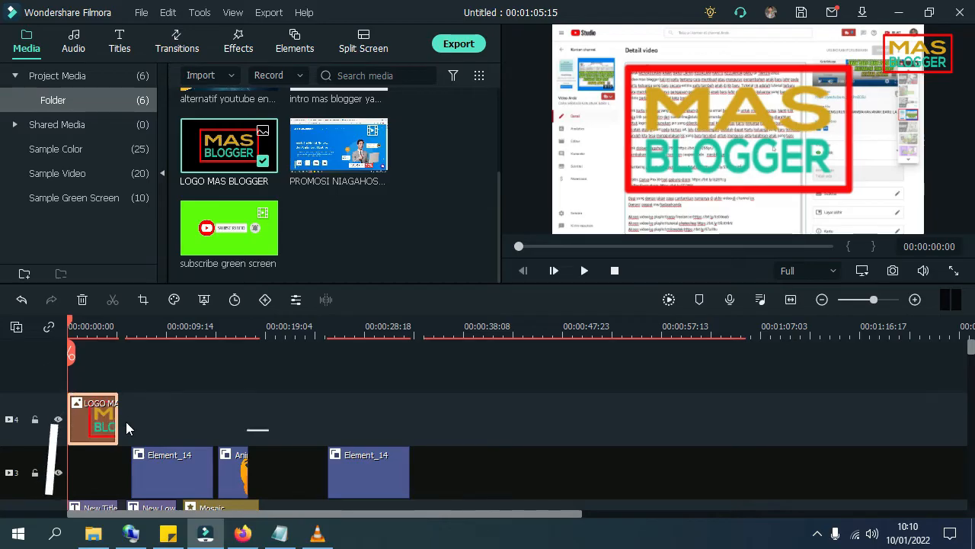
Extend the logo clip to about where the end screen clip begins, and shrink it into the upper-right corner of the video frame.
{"action": "left_click_drag", "start_coordinate": [116, 419], "coordinate": [565, 419]}
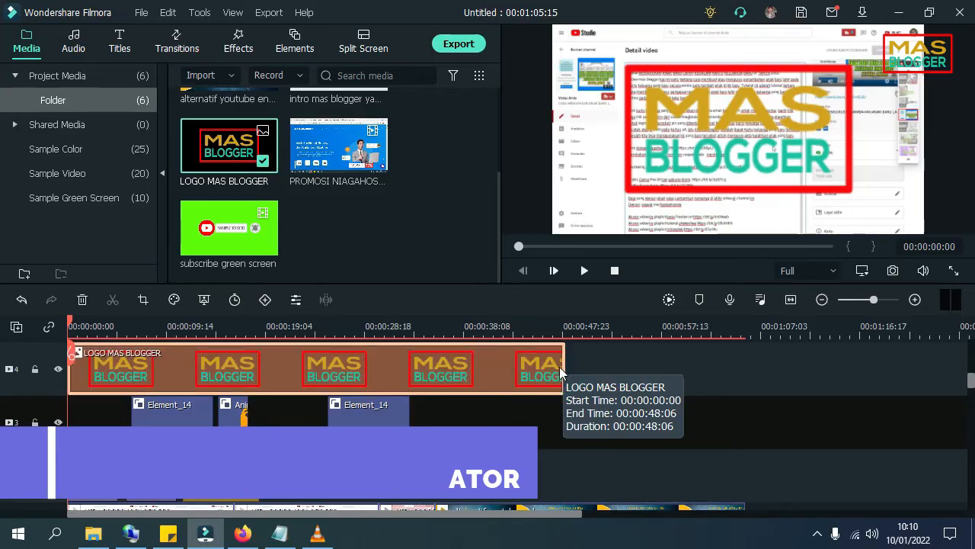
{"action": "left_click_drag", "start_coordinate": [563, 361], "coordinate": [440, 381]}
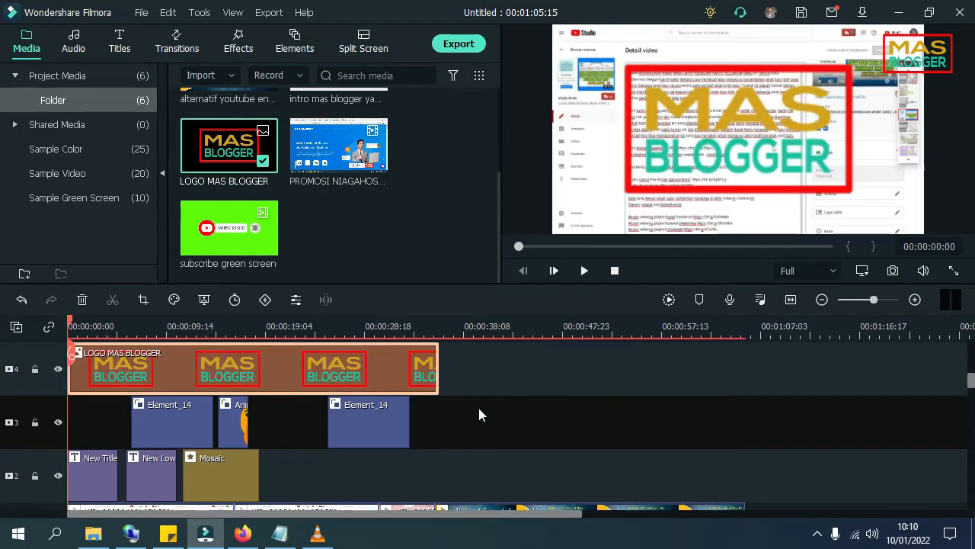
{"action": "double_click", "coordinate": [371, 368]}
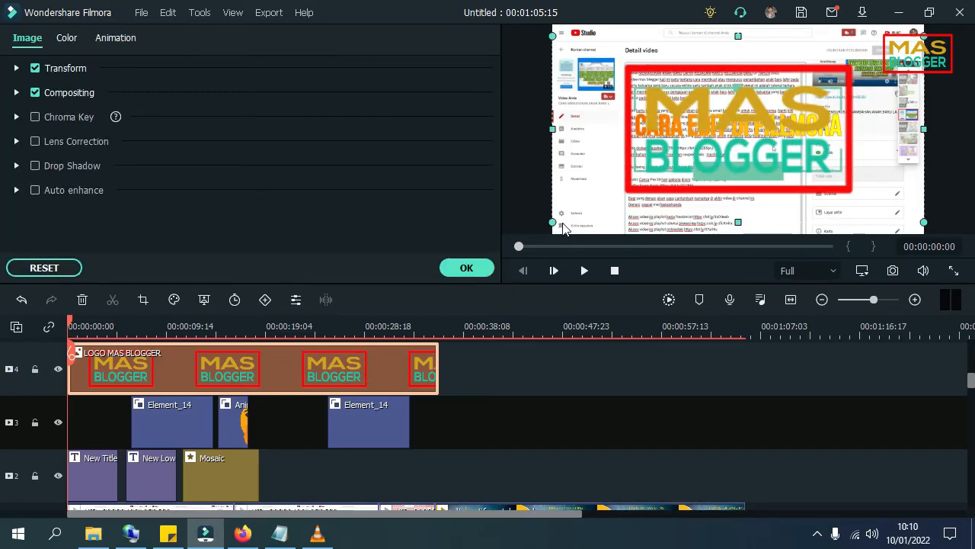
{"action": "left_click_drag", "start_coordinate": [553, 222], "coordinate": [870, 64]}
{"action": "left_click_drag", "start_coordinate": [970, 67], "coordinate": [969, 64]}
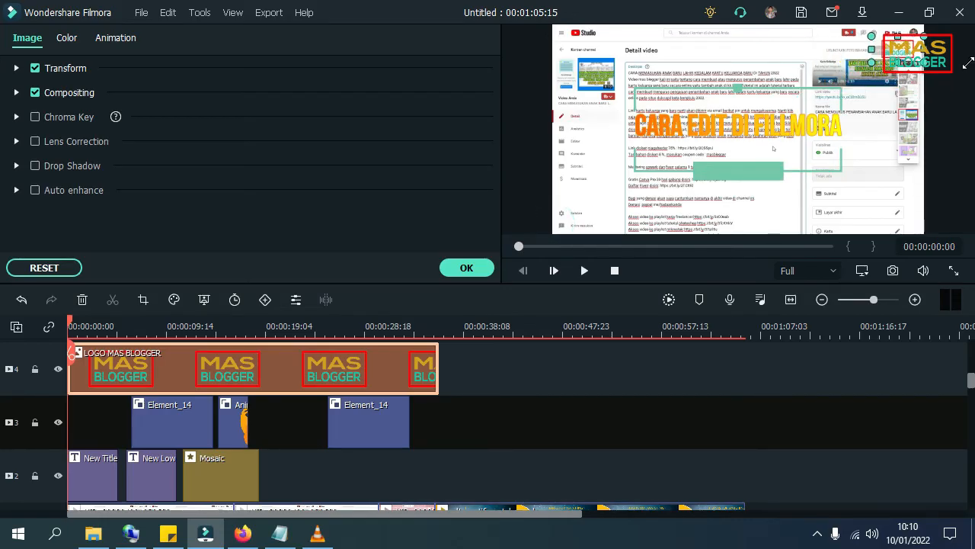
{"action": "left_click", "coordinate": [477, 266]}
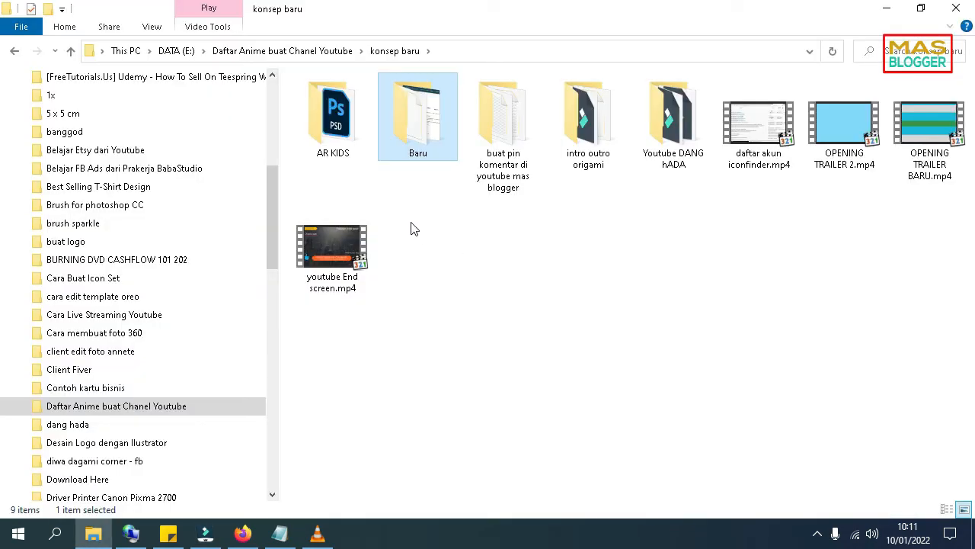
In File Explorer, open the baru youtube library folder inside youtube library under Daftar Anime buat Chanel Youtube.
{"action": "left_click", "coordinate": [319, 54]}
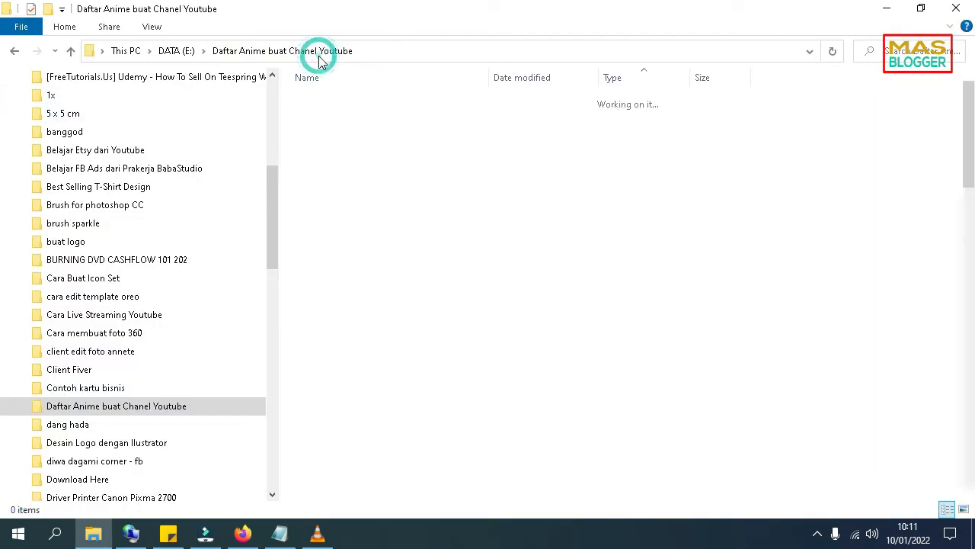
{"action": "scroll", "coordinate": [397, 358], "scroll_direction": "down", "scroll_amount": 5}
{"action": "left_click", "coordinate": [339, 269]}
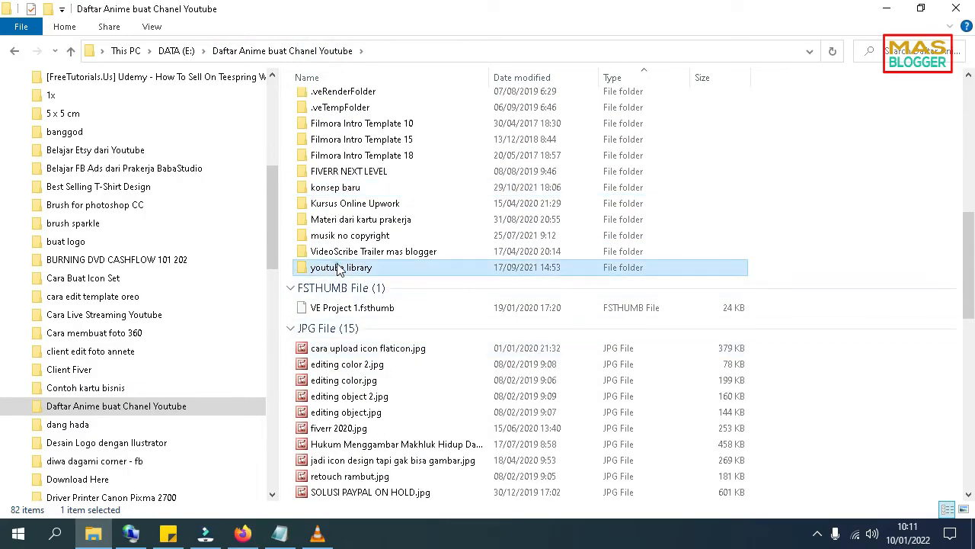
{"action": "double_click", "coordinate": [339, 268]}
{"action": "left_click", "coordinate": [361, 104]}
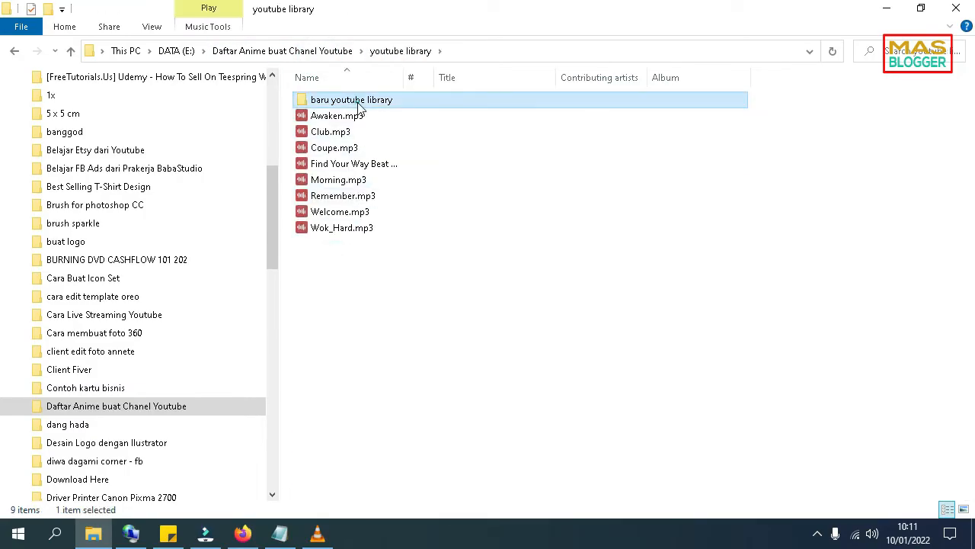
{"action": "double_click", "coordinate": [361, 106]}
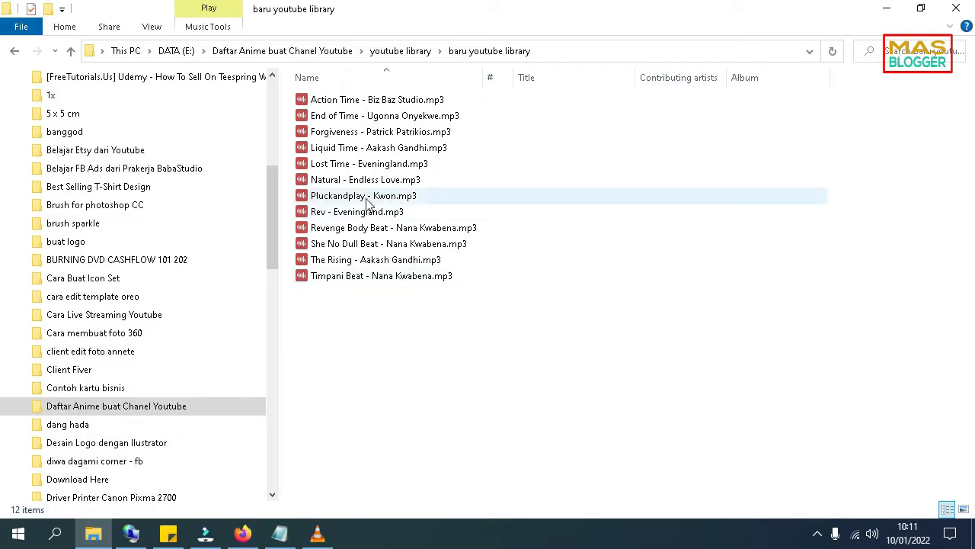
Import the Revenge Body Beat, She No Dull Beat, The Rising and Timpani Beat MP3 files into the Filmora project media.
{"action": "left_click", "coordinate": [423, 248]}
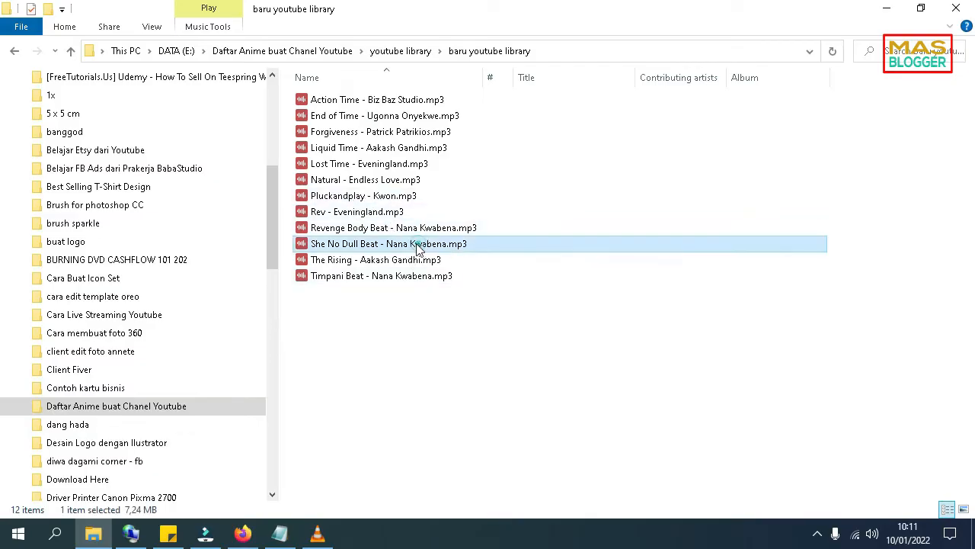
{"action": "left_click", "coordinate": [377, 276]}
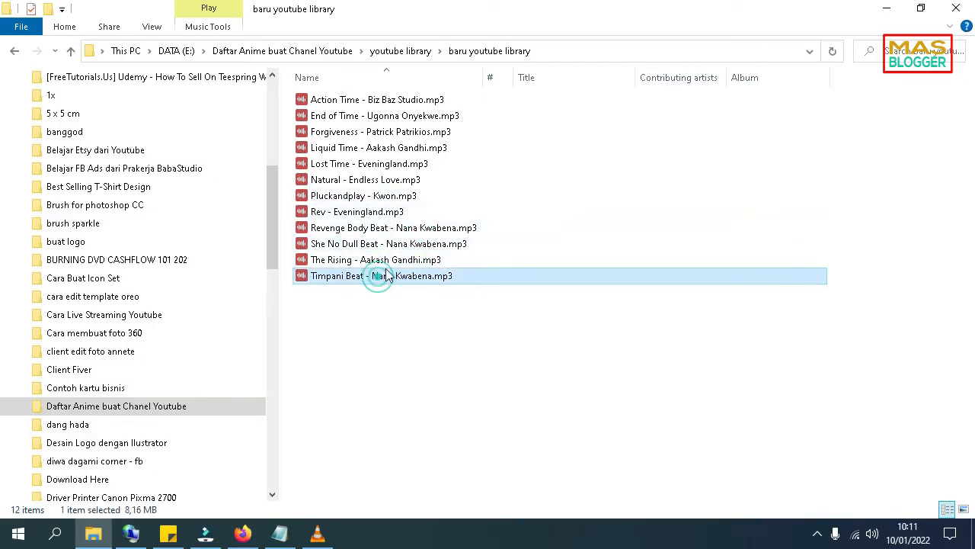
{"action": "left_click", "coordinate": [358, 227], "text": "ctrl"}
{"action": "left_click", "coordinate": [365, 244], "text": "ctrl"}
{"action": "left_click", "coordinate": [364, 261], "text": "ctrl"}
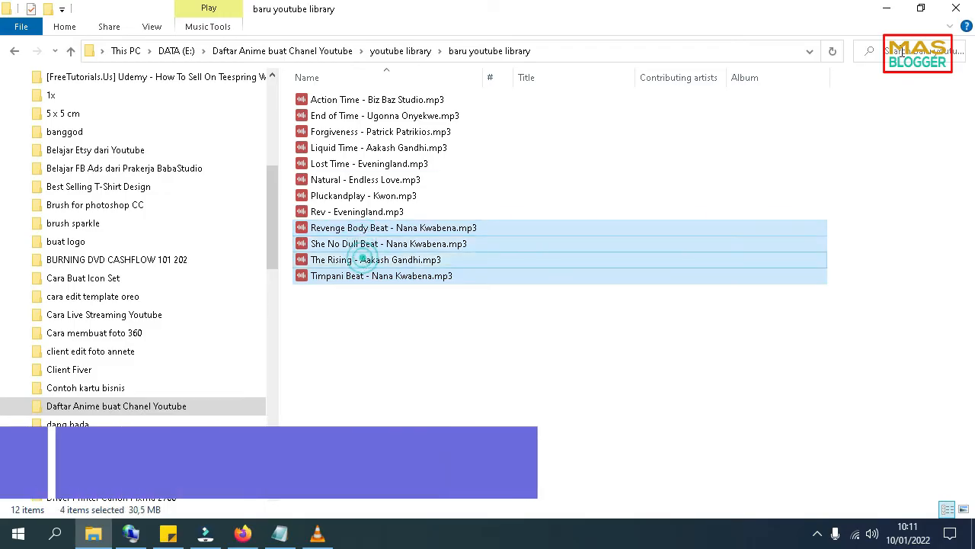
{"action": "left_click", "coordinate": [920, 8]}
{"action": "scroll", "coordinate": [758, 263], "scroll_direction": "down", "scroll_amount": 2}
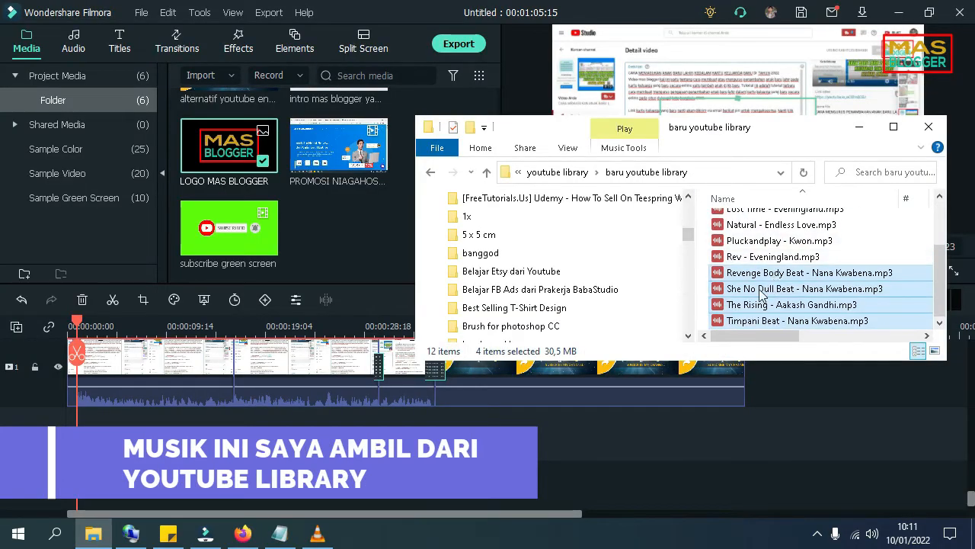
{"action": "left_click_drag", "start_coordinate": [777, 288], "coordinate": [346, 262]}
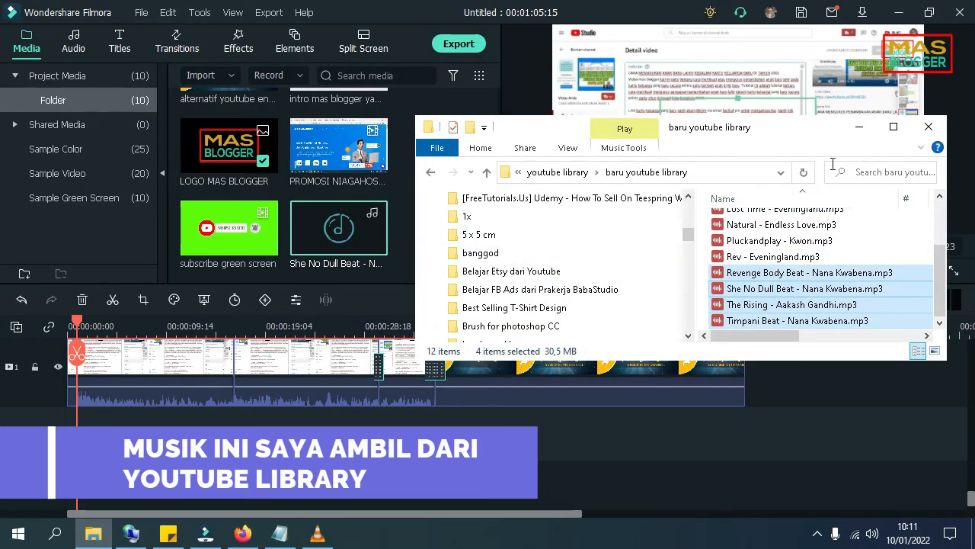
{"action": "left_click", "coordinate": [859, 128]}
Place the four imported music files on audio track 1 from the start of the timeline, and briefly play back the result.
{"action": "scroll", "coordinate": [404, 253], "scroll_direction": "down", "scroll_amount": 3}
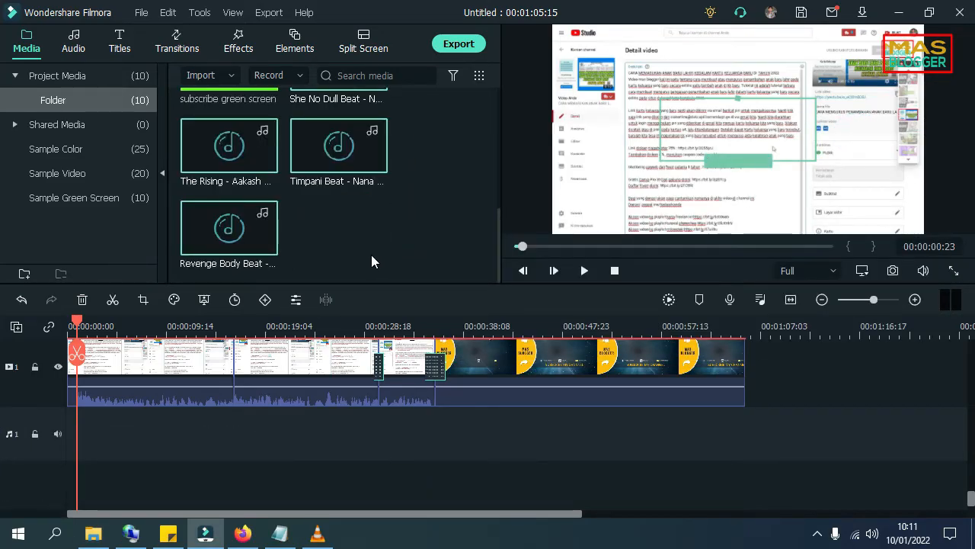
{"action": "left_click_drag", "start_coordinate": [261, 370], "coordinate": [84, 432]}
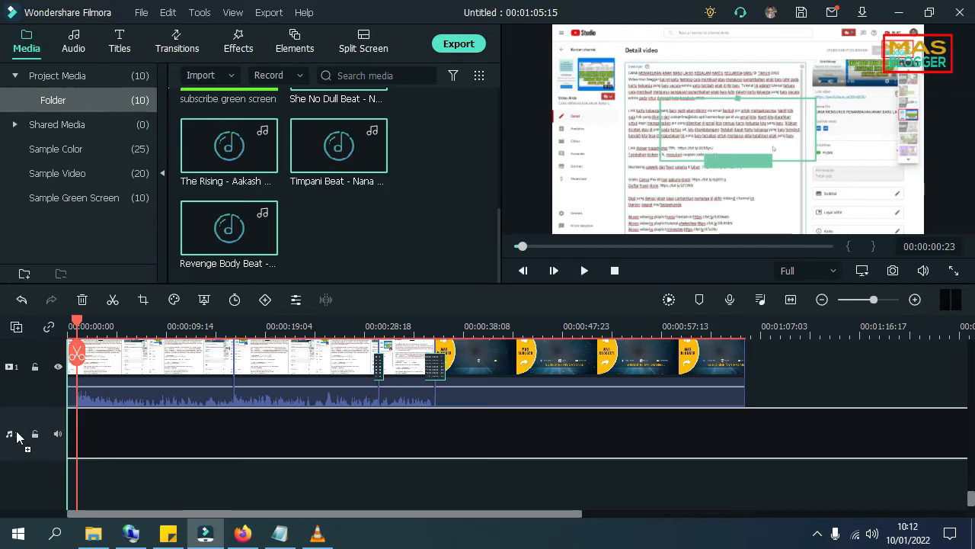
{"action": "left_click_drag", "start_coordinate": [17, 436], "coordinate": [12, 435]}
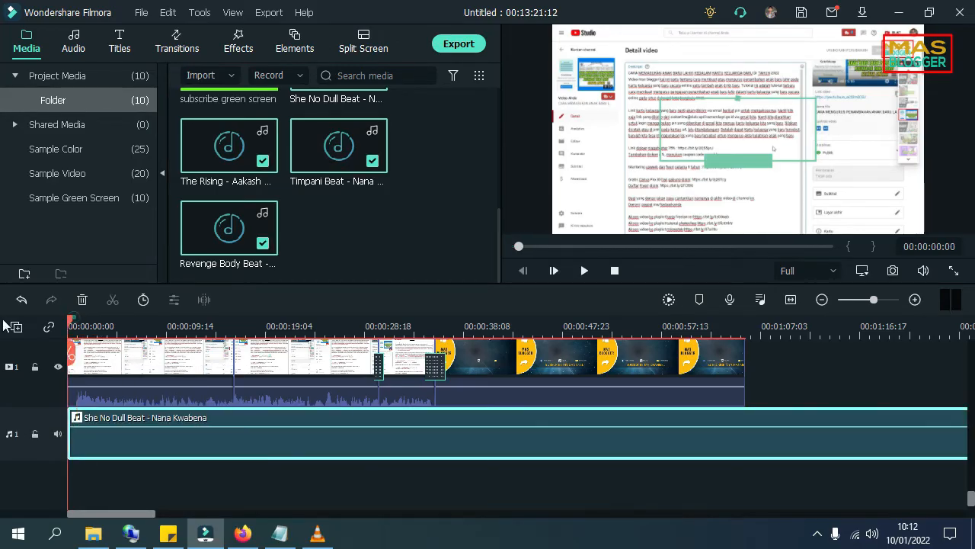
{"action": "left_click", "coordinate": [584, 271]}
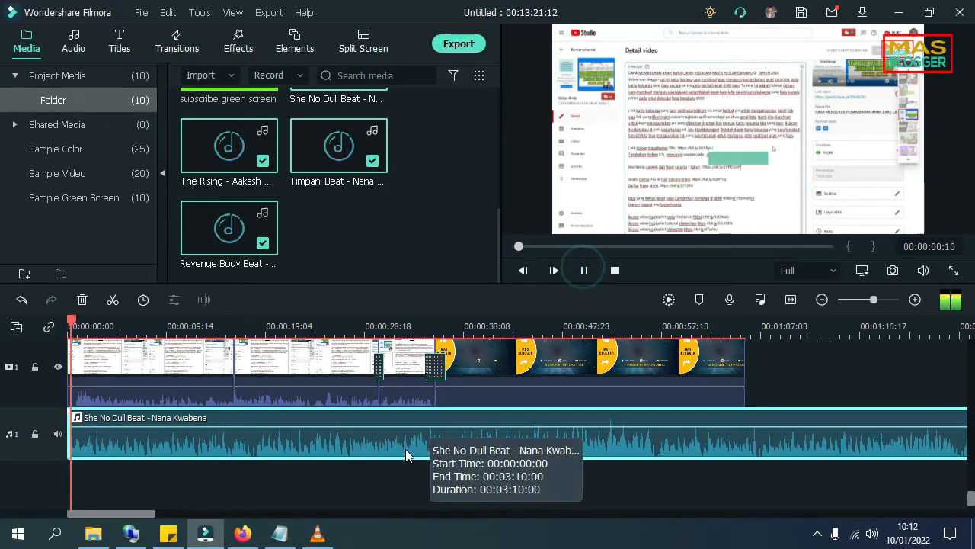
{"action": "key", "text": "space"}
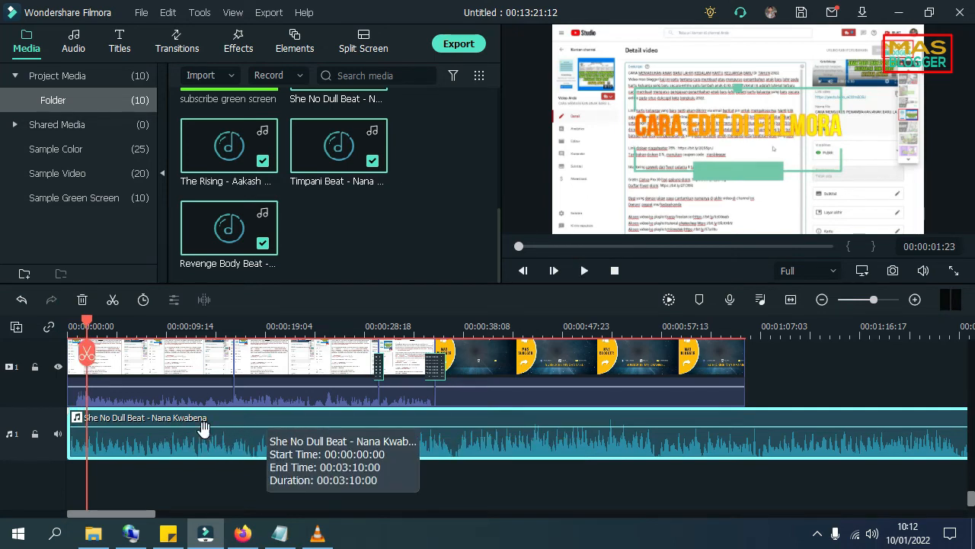
Lower the volume of the She No Dull Beat clip to about -30 dB and briefly play the timeline from the start.
{"action": "double_click", "coordinate": [202, 417]}
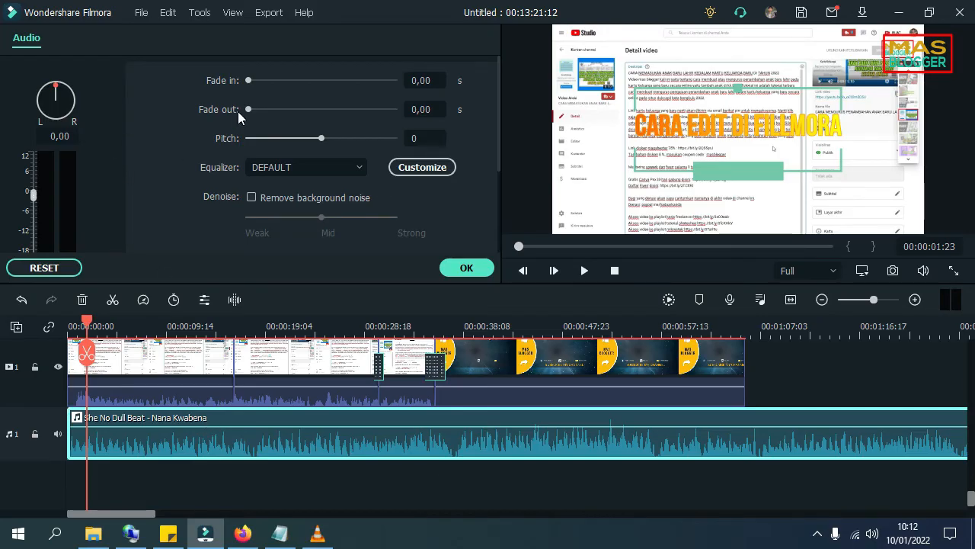
{"action": "scroll", "coordinate": [64, 184], "scroll_direction": "down", "scroll_amount": 1}
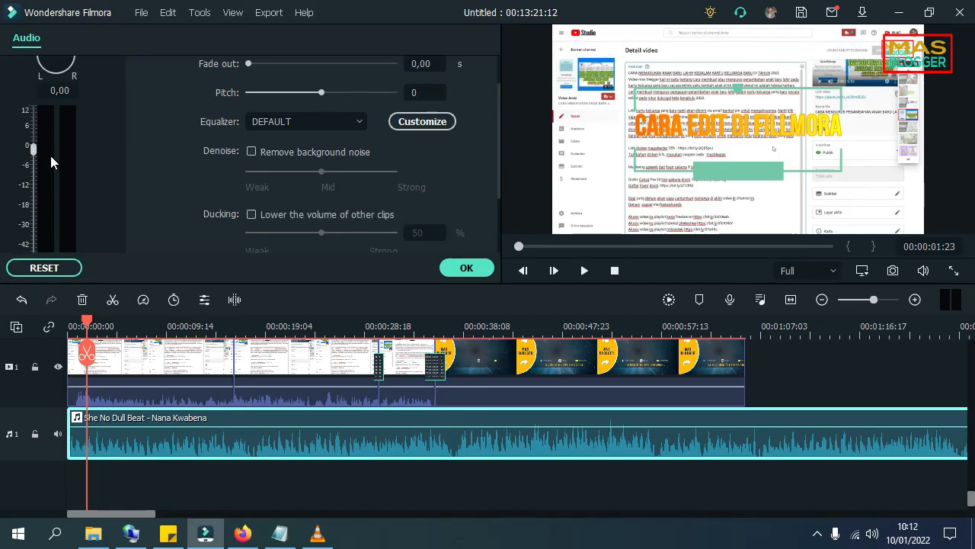
{"action": "left_click_drag", "start_coordinate": [34, 149], "coordinate": [34, 224]}
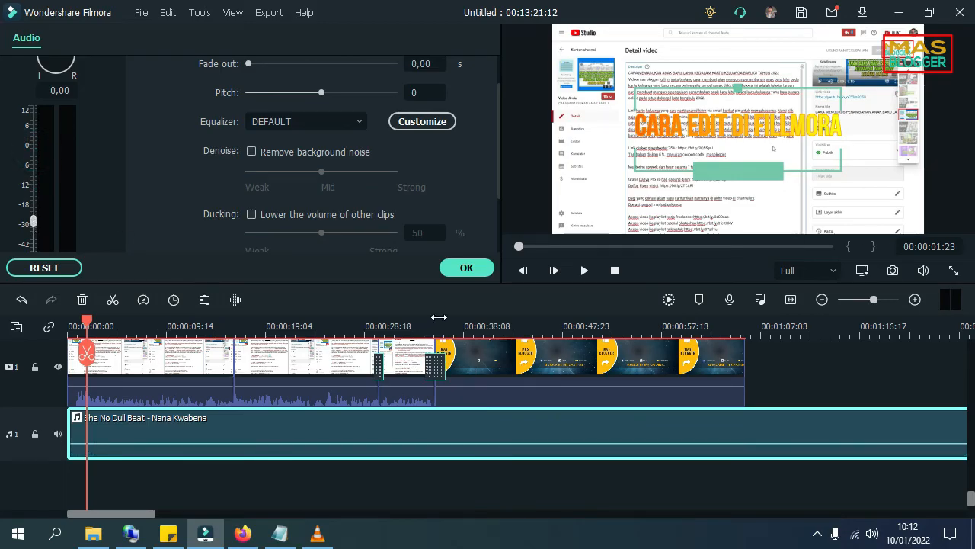
{"action": "left_click", "coordinate": [465, 267]}
{"action": "left_click", "coordinate": [86, 320]}
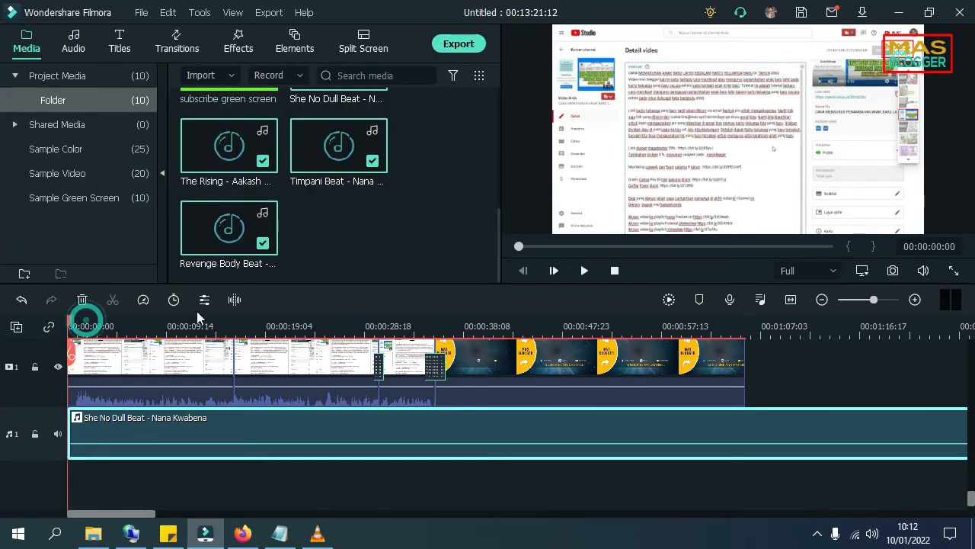
{"action": "left_click", "coordinate": [588, 272]}
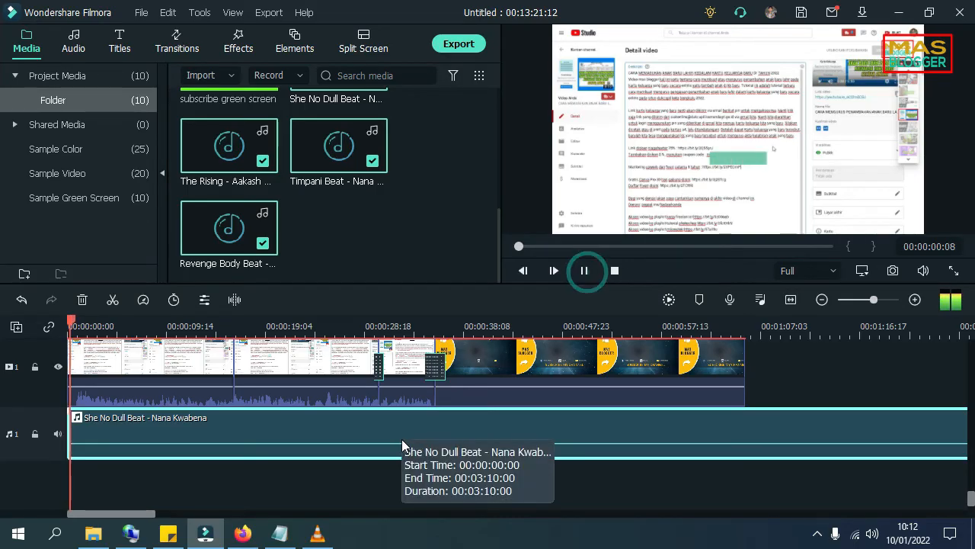
{"action": "key", "text": "space"}
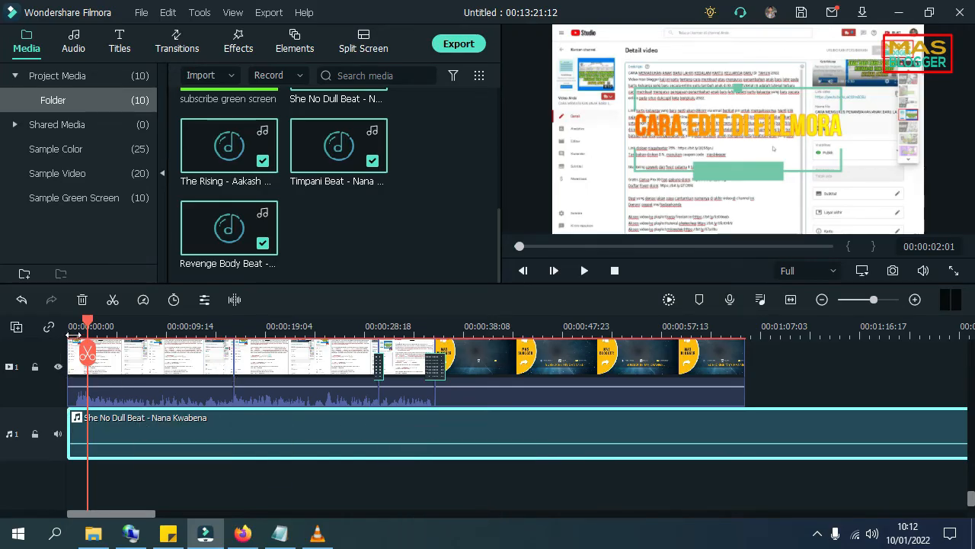
Split the She No Dull Beat music at 00:01:05:07, near the end of the video, and delete all music after the cut.
{"action": "left_click_drag", "start_coordinate": [90, 326], "coordinate": [742, 324]}
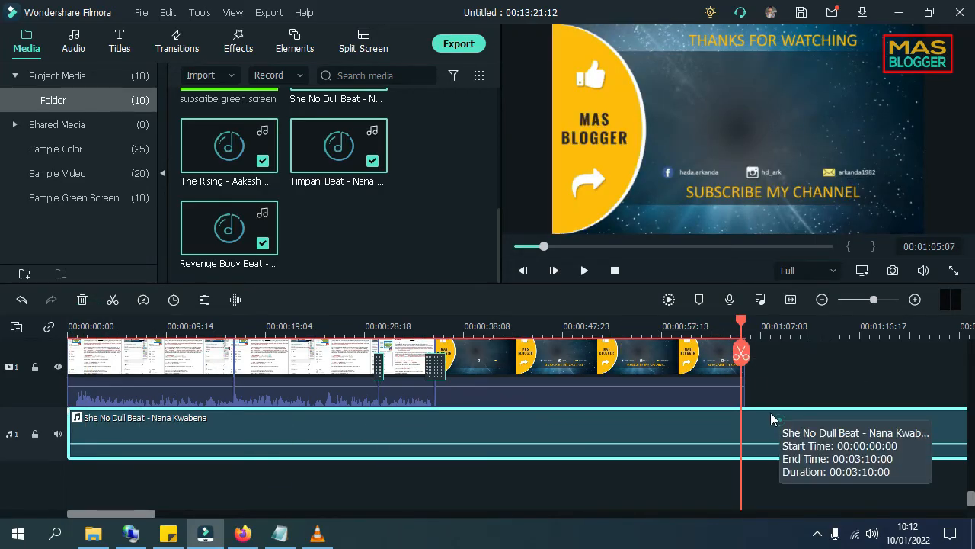
{"action": "left_click", "coordinate": [777, 419]}
{"action": "left_click_drag", "start_coordinate": [610, 515], "coordinate": [206, 490]}
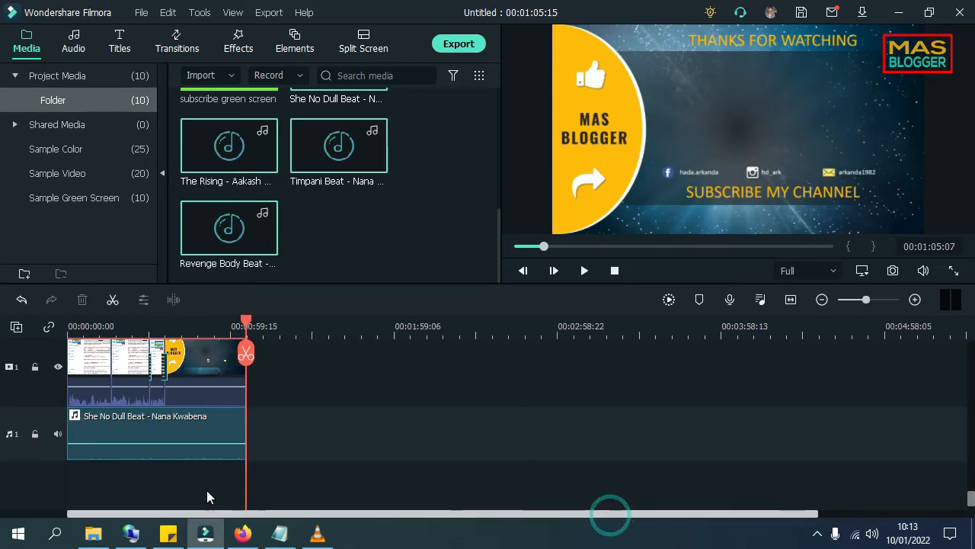
Set an 8.50-second fade-in on the She No Dull Beat music clip and inspect its start on the timeline.
{"action": "left_click", "coordinate": [126, 425]}
{"action": "double_click", "coordinate": [127, 425]}
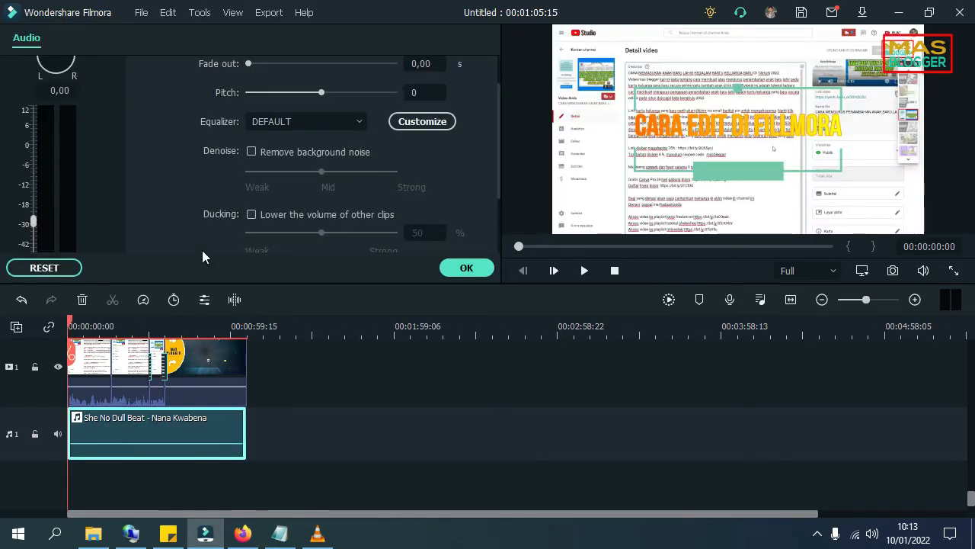
{"action": "scroll", "coordinate": [305, 175], "scroll_direction": "up", "scroll_amount": 2}
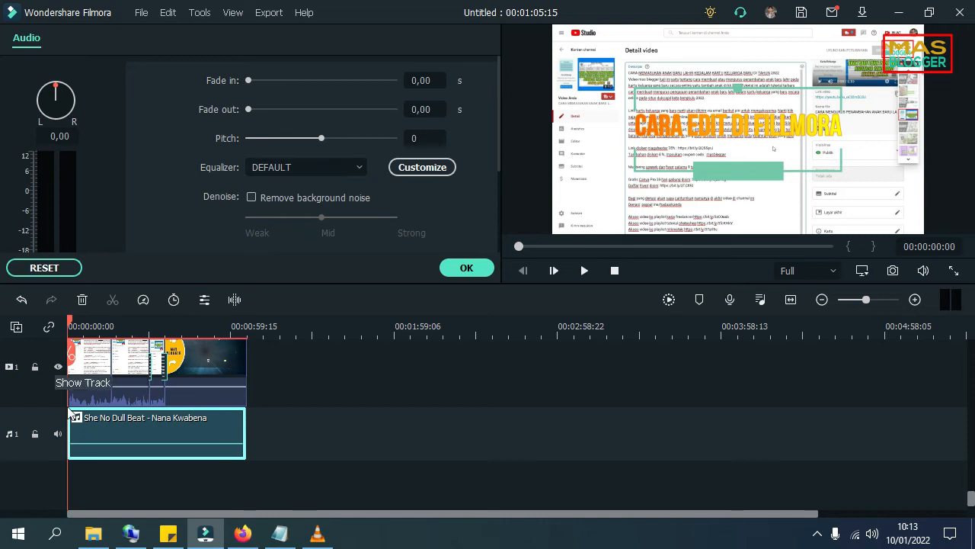
{"action": "left_click", "coordinate": [249, 80]}
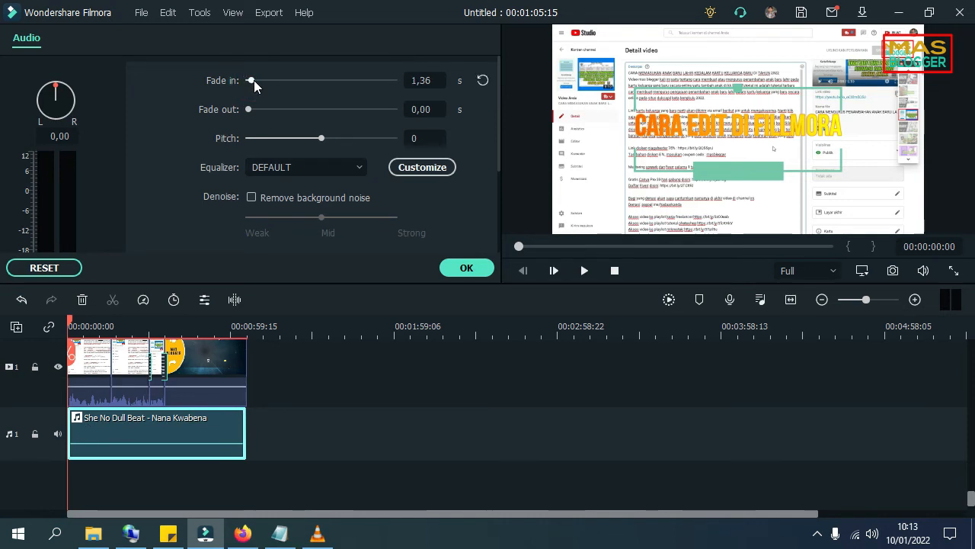
{"action": "left_click_drag", "start_coordinate": [260, 80], "coordinate": [267, 80]}
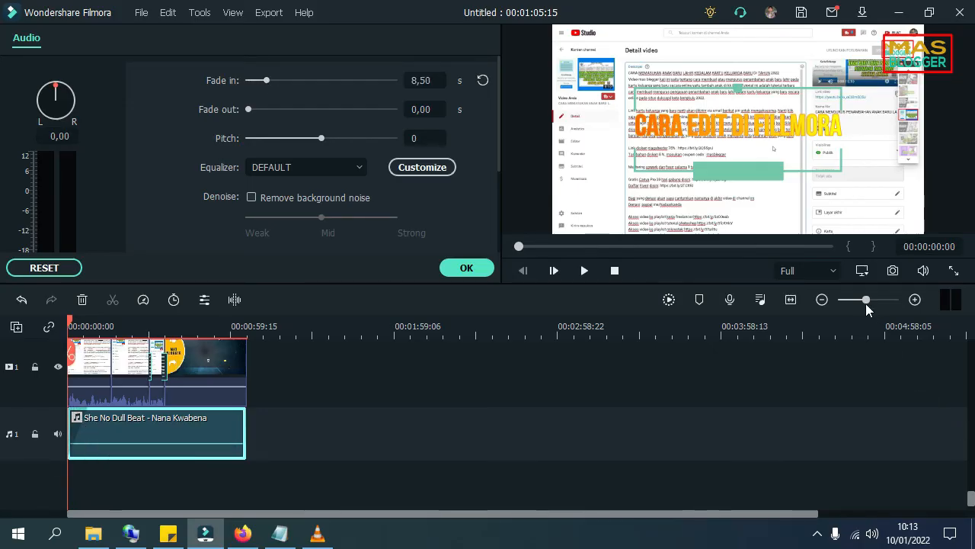
{"action": "left_click_drag", "start_coordinate": [867, 302], "coordinate": [876, 299]}
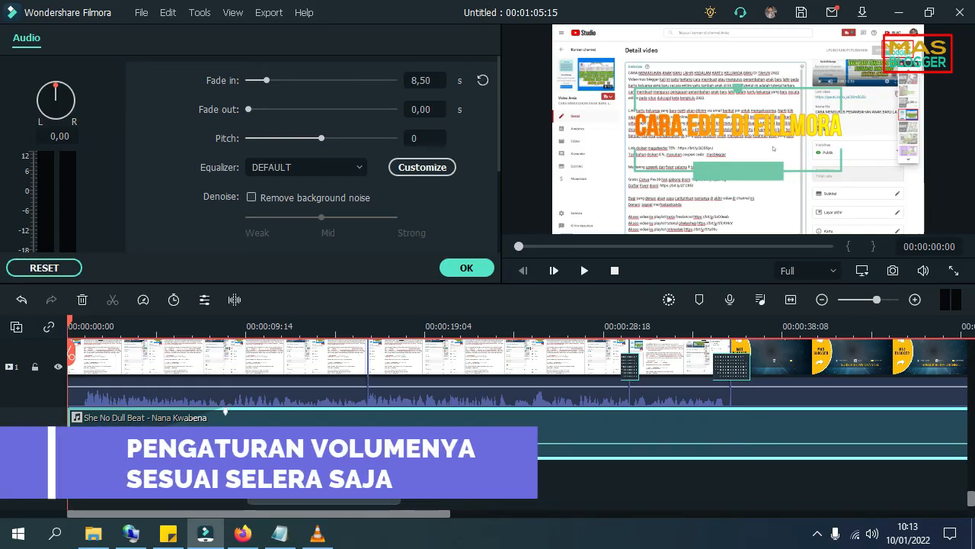
{"action": "left_click_drag", "start_coordinate": [877, 302], "coordinate": [869, 302]}
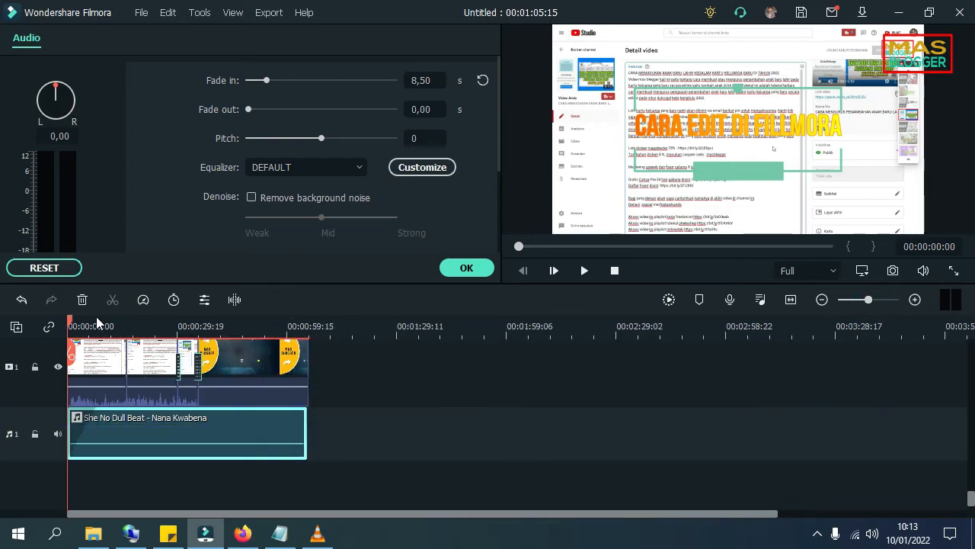
Play the ending of the video and add a short fade-out to the She No Dull Beat music clip.
{"action": "left_click_drag", "start_coordinate": [97, 323], "coordinate": [290, 323]}
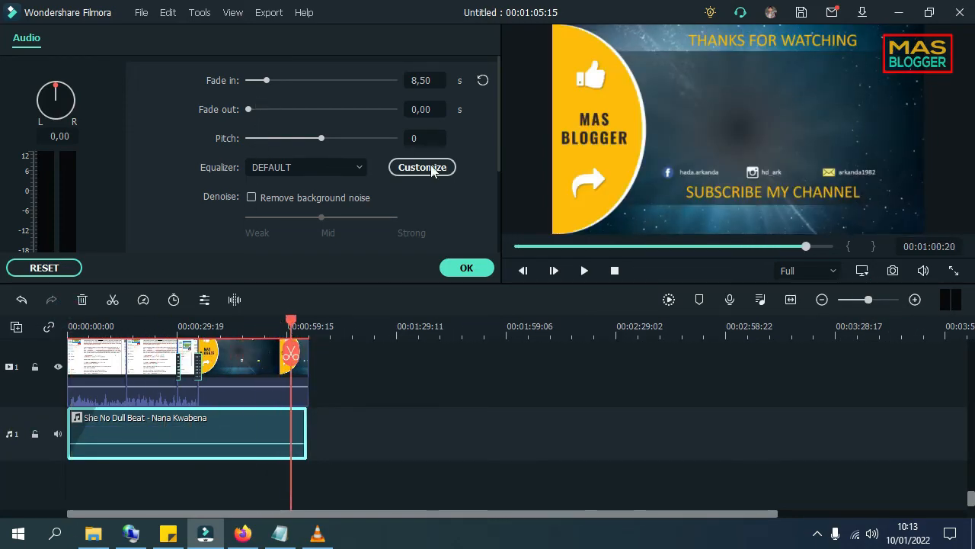
{"action": "left_click", "coordinate": [584, 270]}
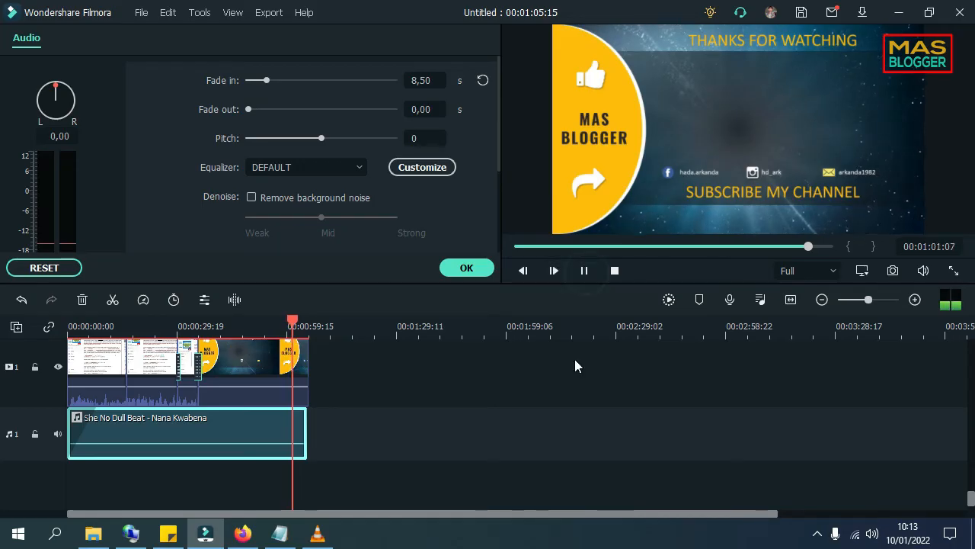
{"action": "left_click", "coordinate": [566, 378]}
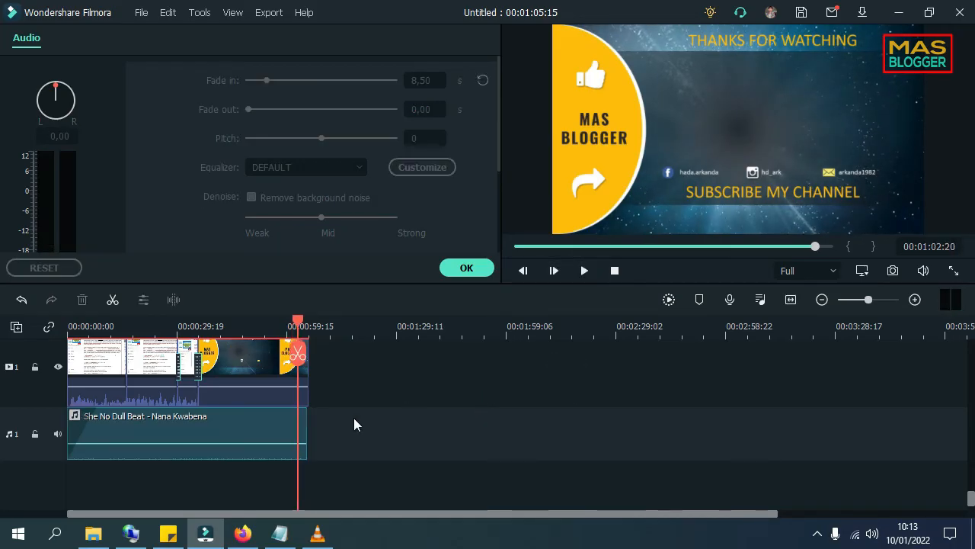
{"action": "left_click_drag", "start_coordinate": [296, 320], "coordinate": [285, 324]}
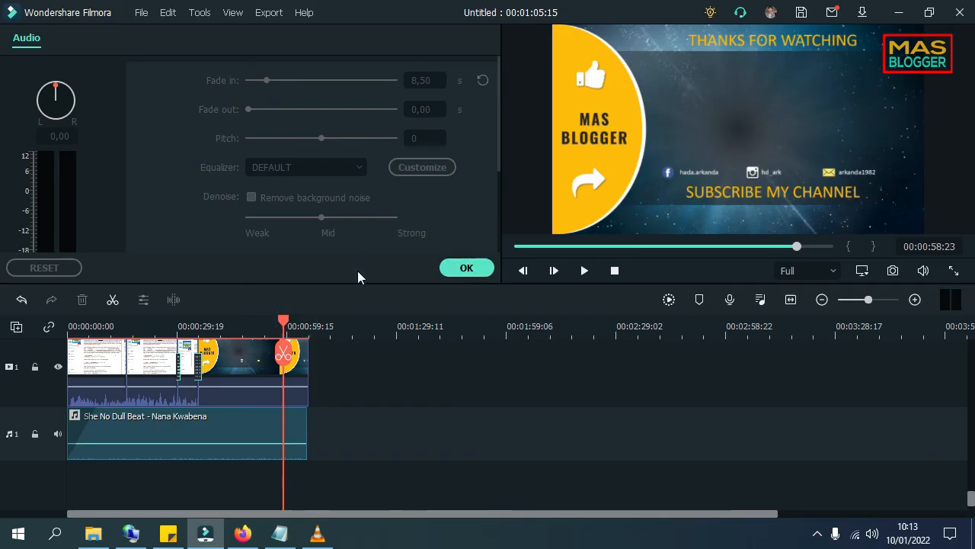
{"action": "left_click", "coordinate": [217, 424]}
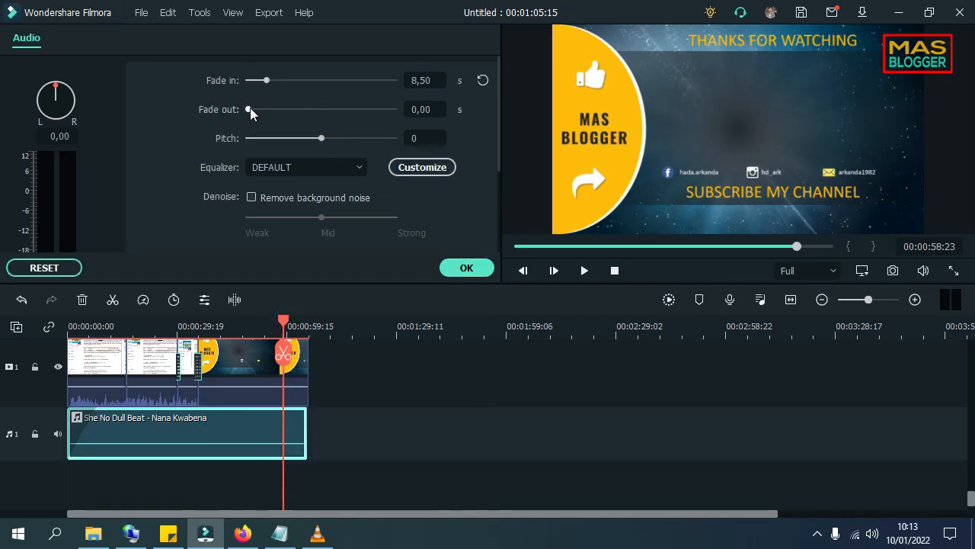
{"action": "left_click_drag", "start_coordinate": [249, 109], "coordinate": [263, 109]}
{"action": "left_click", "coordinate": [302, 321]}
Return to the start of the timeline and add a Dissolve transition between the first two VID clips on video track 1.
{"action": "left_click_drag", "start_coordinate": [308, 321], "coordinate": [4, 324]}
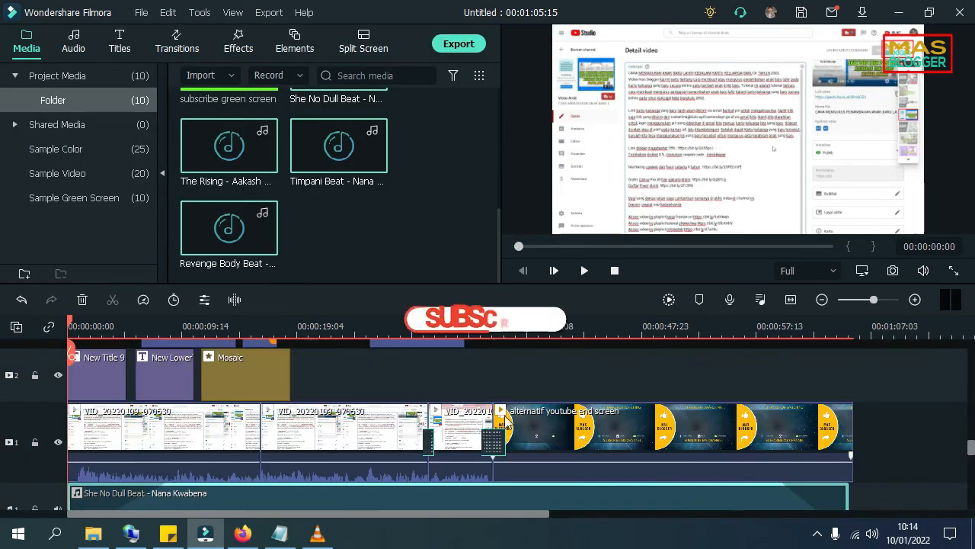
{"action": "left_click", "coordinate": [173, 37]}
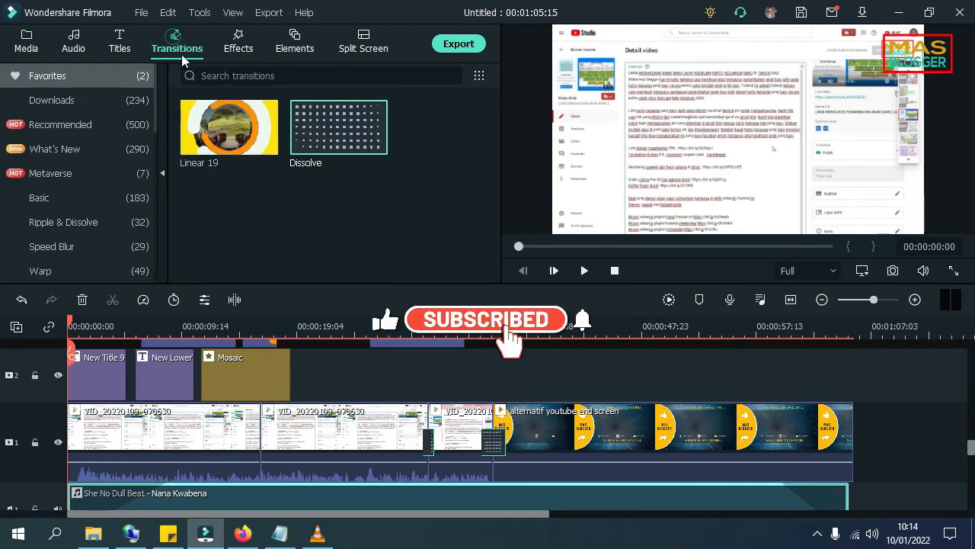
{"action": "left_click_drag", "start_coordinate": [332, 134], "coordinate": [278, 442]}
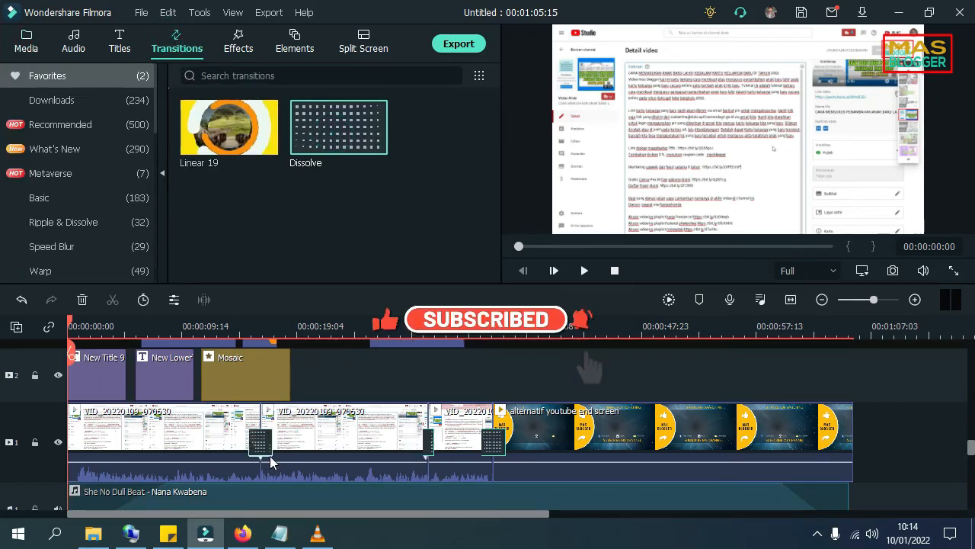
Move the first subscribe element up in the frame, clear of the PENJELASAN LENGKAP TENTANG VIDEO INI title, and skim the rest of the timeline.
{"action": "scroll", "coordinate": [421, 390], "scroll_direction": "up", "scroll_amount": 2}
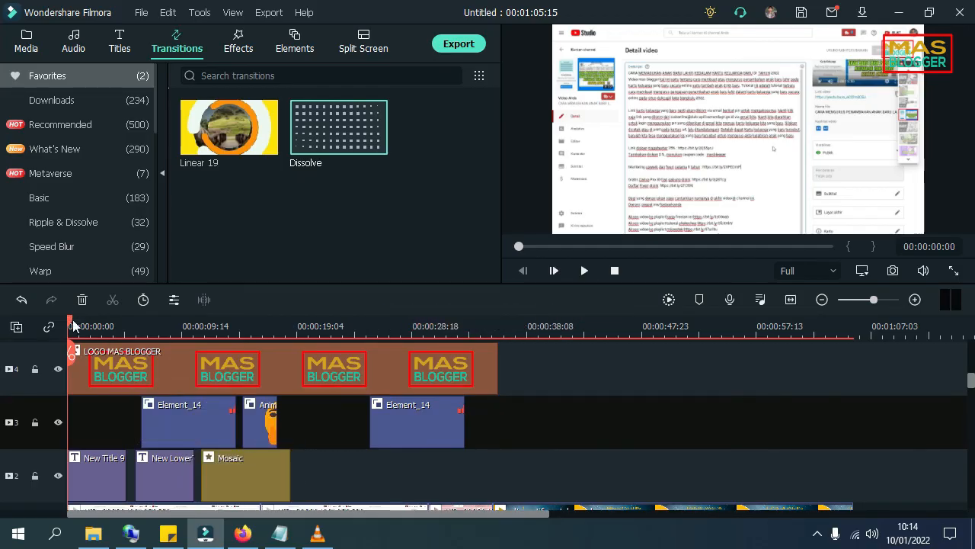
{"action": "left_click_drag", "start_coordinate": [74, 326], "coordinate": [163, 328]}
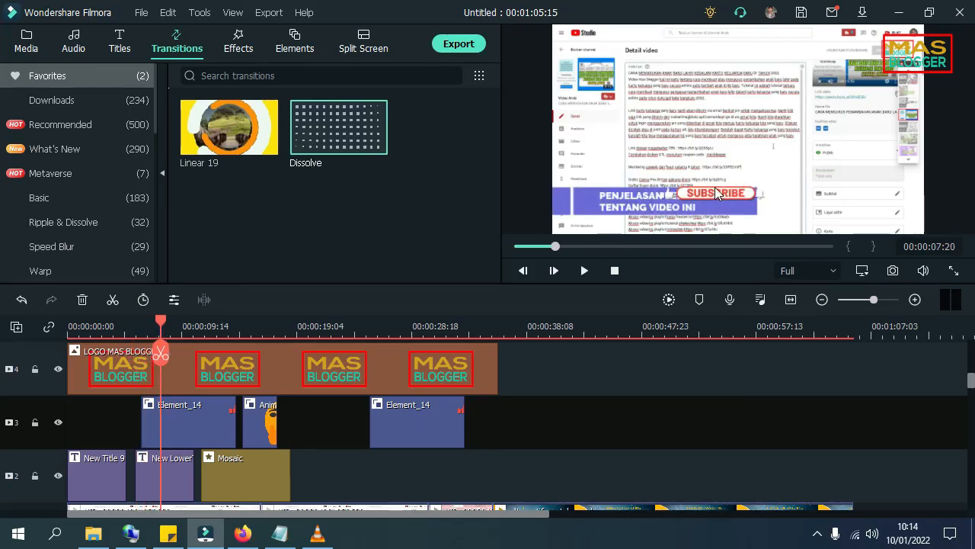
{"action": "left_click_drag", "start_coordinate": [716, 194], "coordinate": [745, 157]}
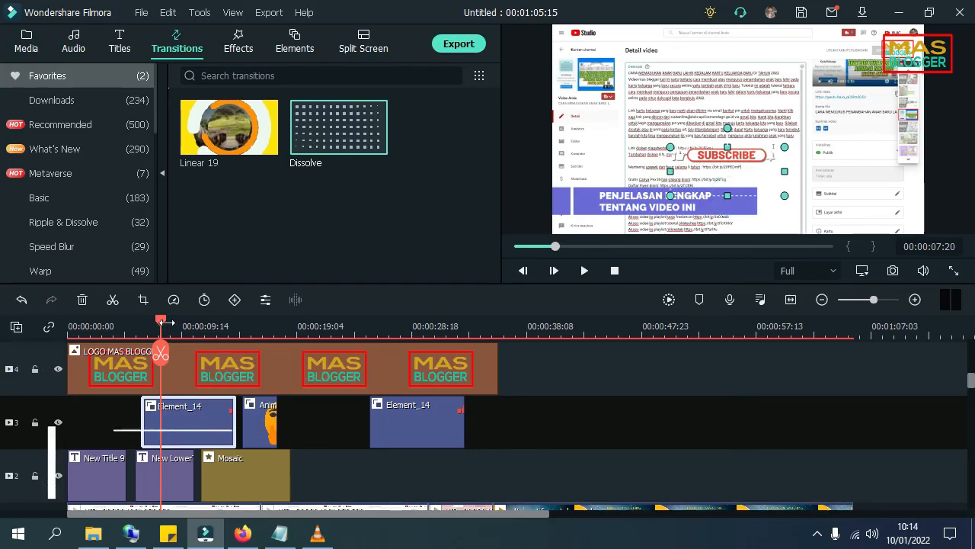
{"action": "left_click_drag", "start_coordinate": [162, 323], "coordinate": [626, 379]}
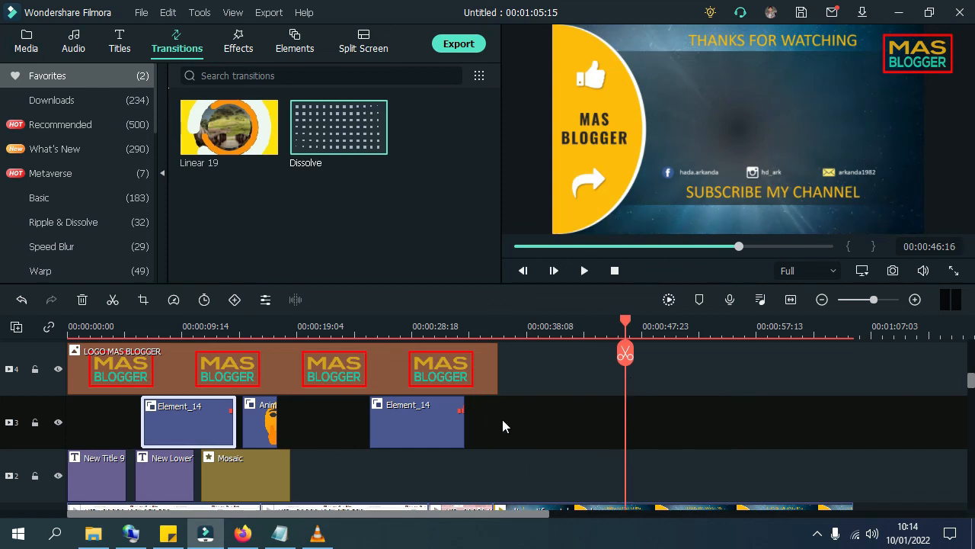
{"action": "scroll", "coordinate": [473, 423], "scroll_direction": "down", "scroll_amount": 1}
{"action": "scroll", "coordinate": [419, 411], "scroll_direction": "up", "scroll_amount": 1}
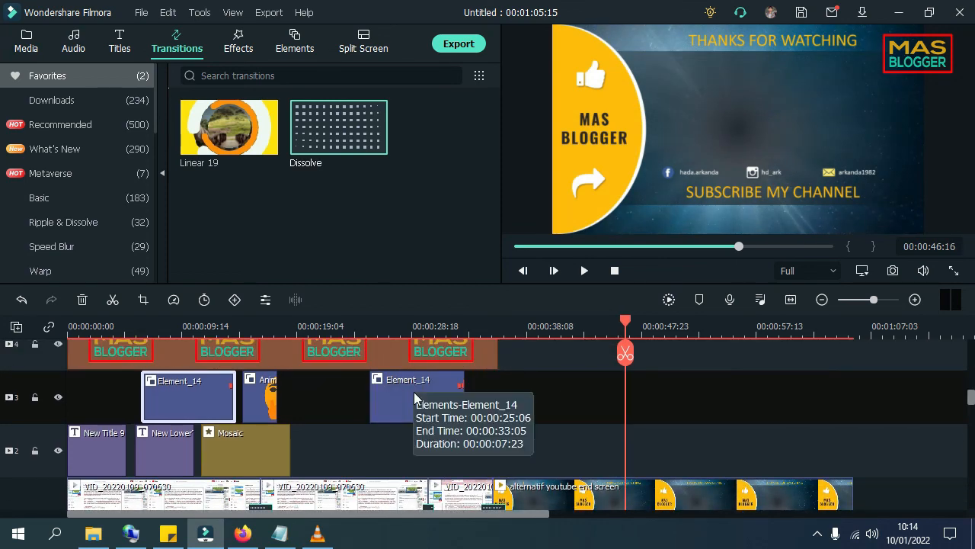
Export the project to E:/ as an MP4 file named CONTOH CARA EDIT.
{"action": "left_click", "coordinate": [459, 46]}
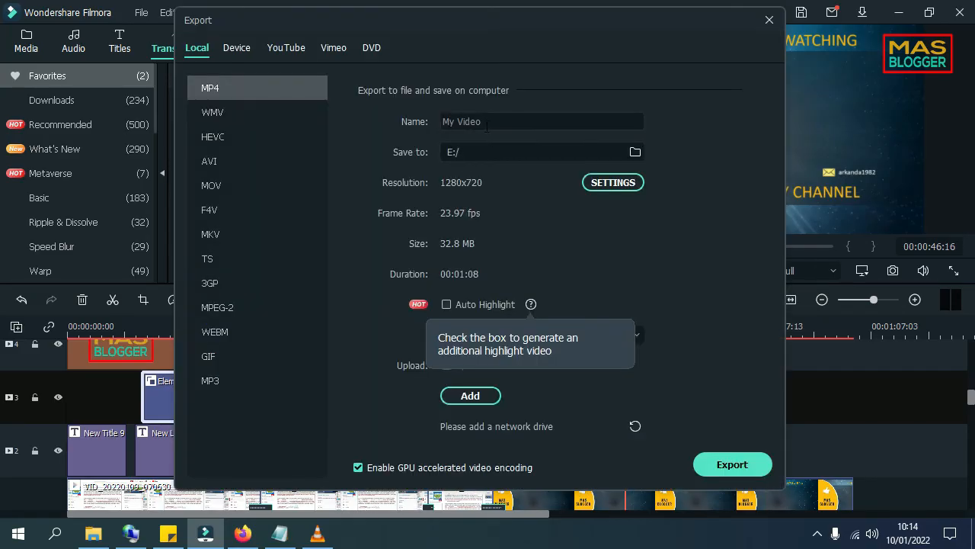
{"action": "left_click", "coordinate": [486, 122]}
{"action": "double_click", "coordinate": [483, 121]}
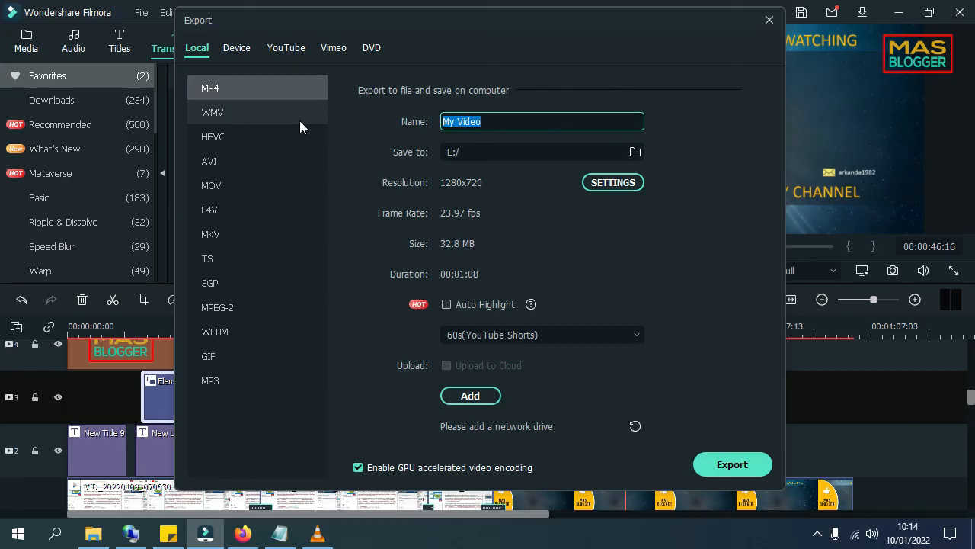
{"action": "type", "text": "CONTOH CARA EDI"}
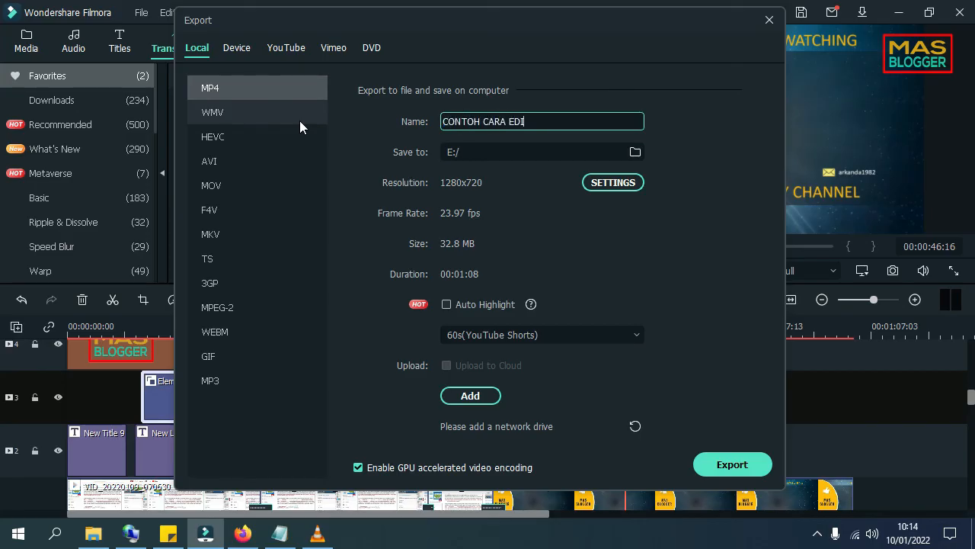
{"action": "type", "text": "T"}
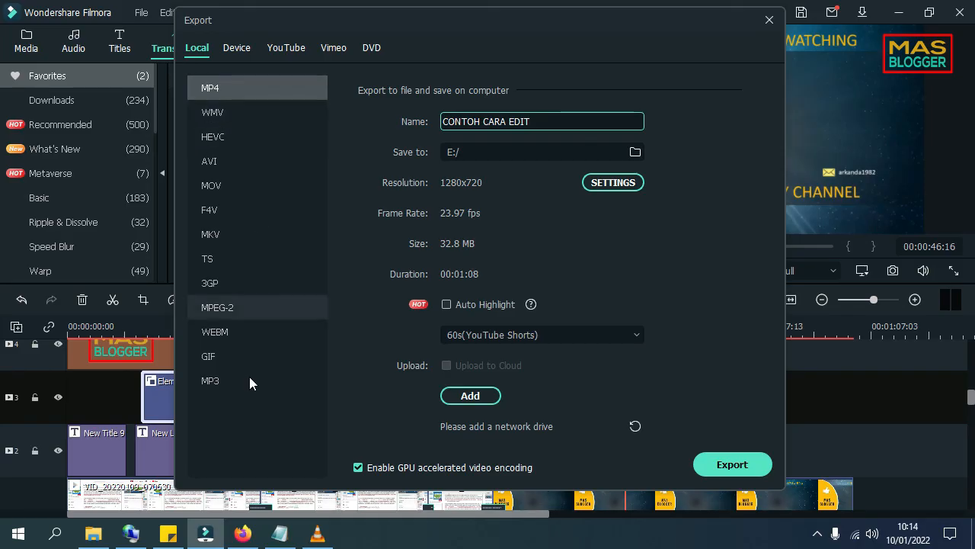
{"action": "left_click", "coordinate": [739, 464]}
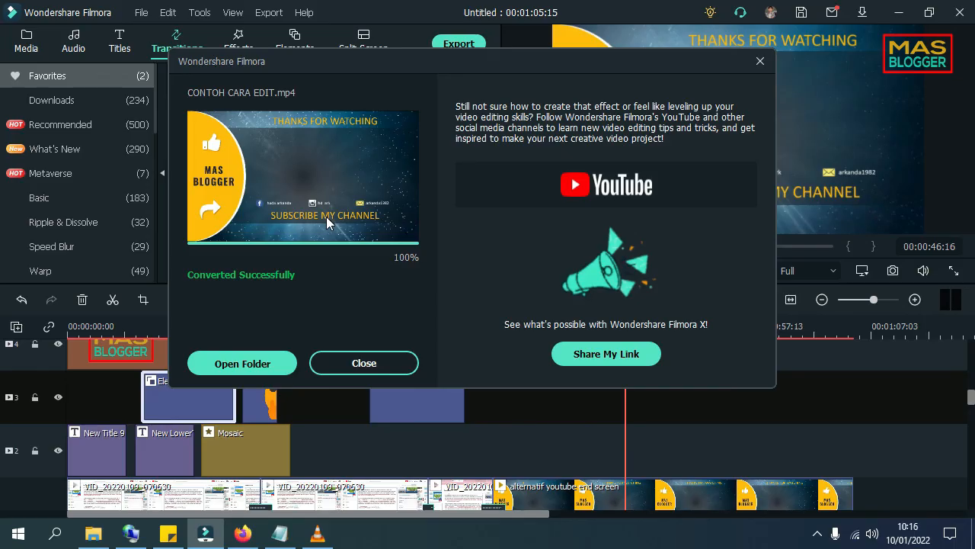
Open the export folder, view CONTOH CARA EDIT.mp4 in the media player, and return to Filmora.
{"action": "left_click", "coordinate": [248, 365]}
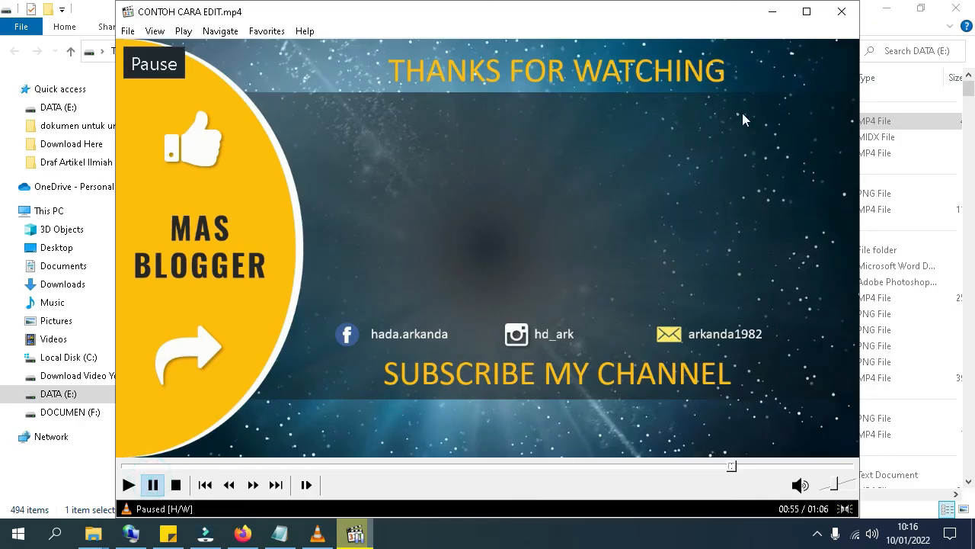
{"action": "left_click", "coordinate": [772, 11]}
{"action": "left_click", "coordinate": [886, 7]}
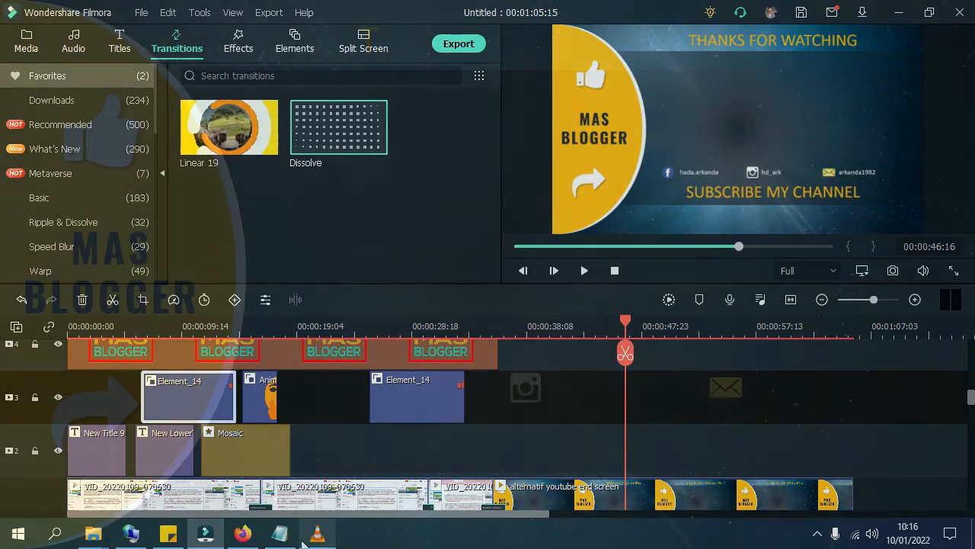